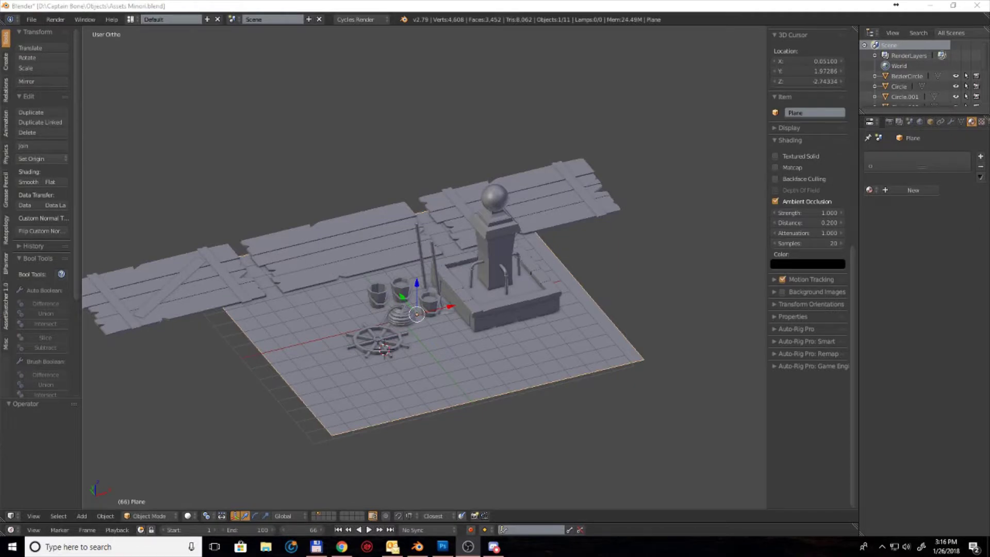
Step: Orbit the fountain scene, briefly preview rendered shading, then close in on the pillar
mouse_move(713, 426)
middle_mouse_down()
mouse_move(658, 366)
mouse_move(693, 363)
mouse_move(696, 348)
mouse_move(617, 353)
mouse_move(605, 330)
middle_mouse_up()
key("shift+z")
scroll(604, 331, "up", 5)
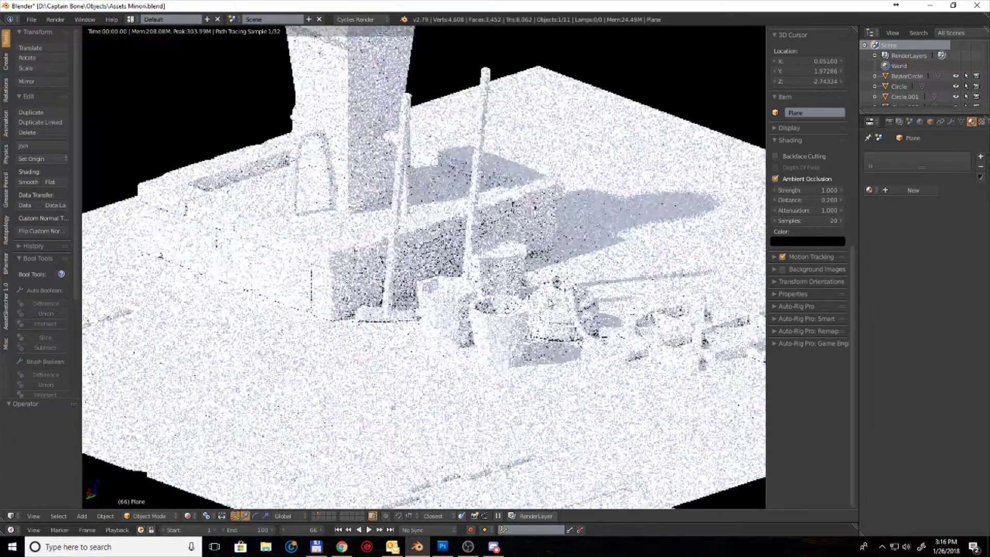
key("shift+z")
scroll(453, 315, "down", 3)
mouse_move(456, 308)
middle_mouse_down()
mouse_move(449, 356)
mouse_move(526, 409)
mouse_move(555, 378)
mouse_move(563, 332)
middle_mouse_up()
scroll(448, 364, "up", 2)
scroll(448, 364, "down", 3)
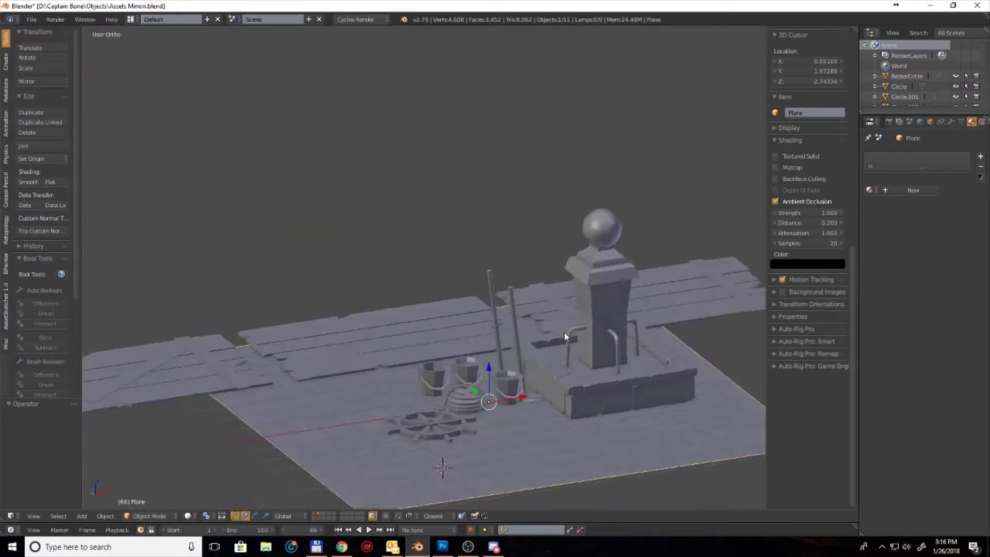
scroll(446, 287, "up", 4)
scroll(463, 309, "up", 3)
middle_click_drag(437, 342, 431, 321)
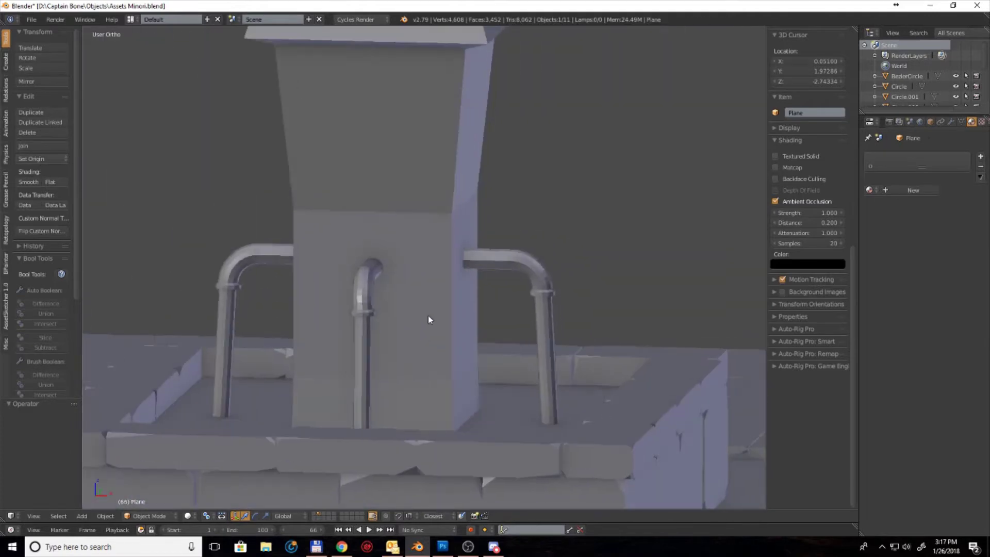
Step: Select the pillar and enter Edit Mode with its mesh selection cleared
right_click(430, 320)
key("Tab")
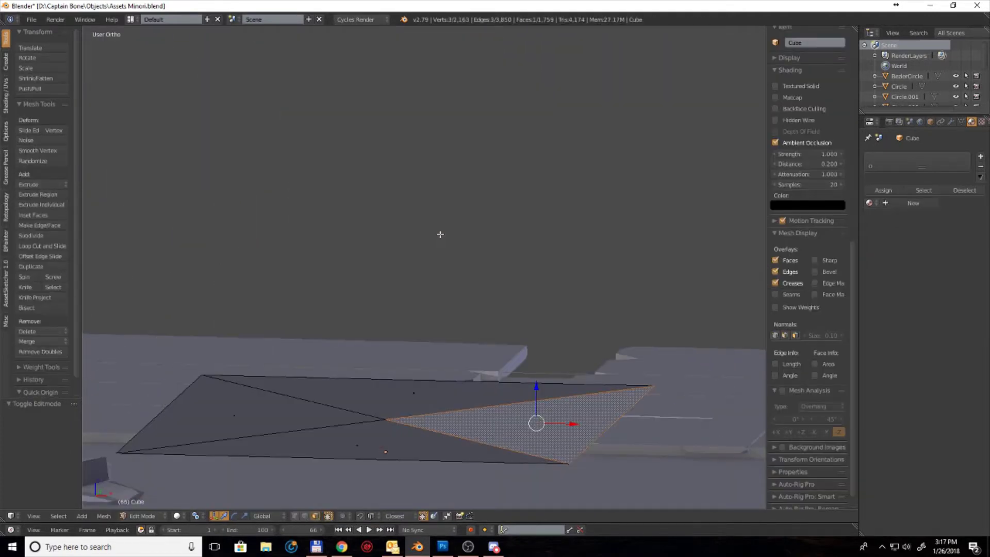
key("ctrl+l")
scroll(439, 235, "down", 4)
scroll(464, 222, "up", 2)
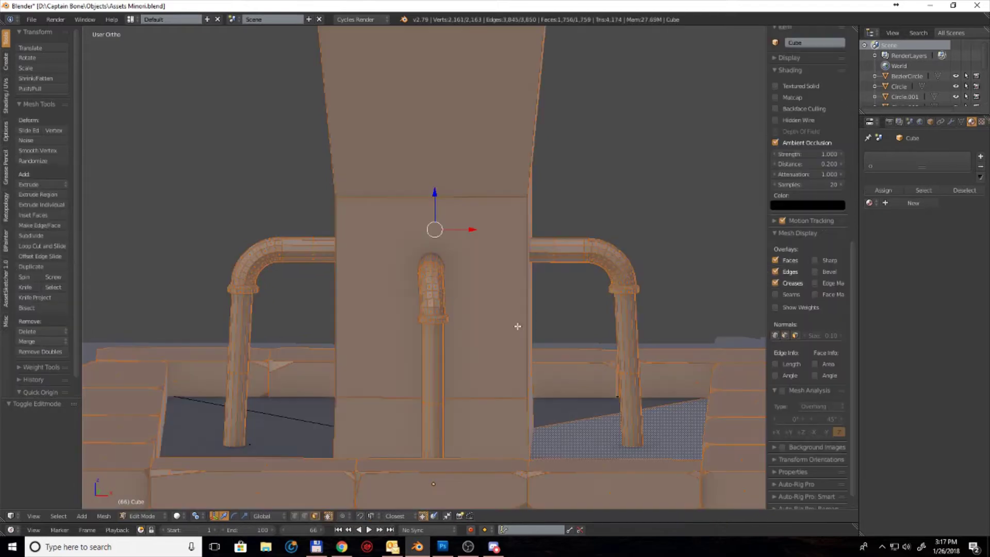
key("a")
Step: Add an edge loop on the pillar shaft and scale the loops slightly outward
left_click(533, 413)
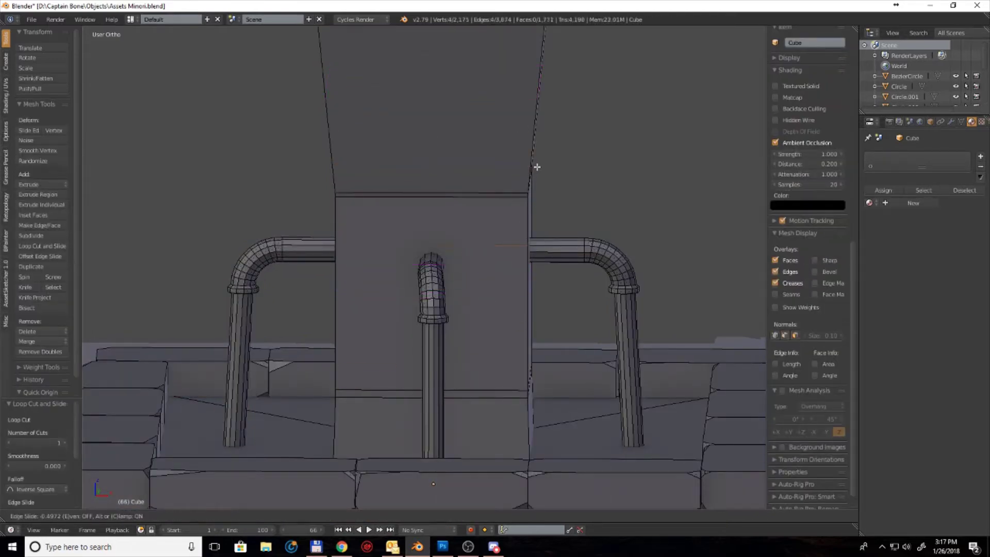
mouse_move(419, 317)
middle_mouse_down()
mouse_move(410, 243)
mouse_move(409, 254)
mouse_move(516, 315)
middle_mouse_up()
key("s")
left_click(492, 278)
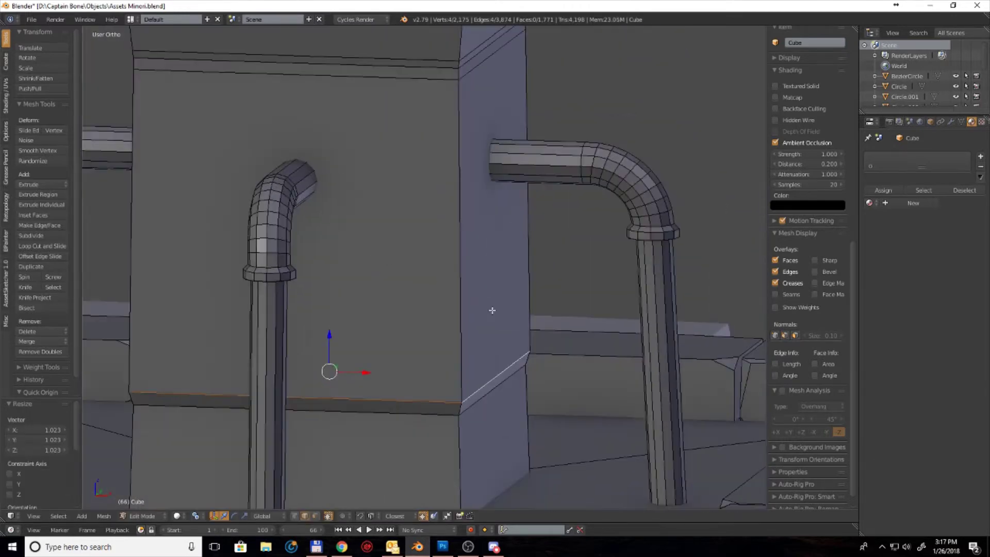
scroll(486, 337, "up", 2)
key("s")
mouse_move(544, 240)
middle_mouse_down()
mouse_move(519, 287)
mouse_move(526, 244)
middle_mouse_up()
left_click(538, 273)
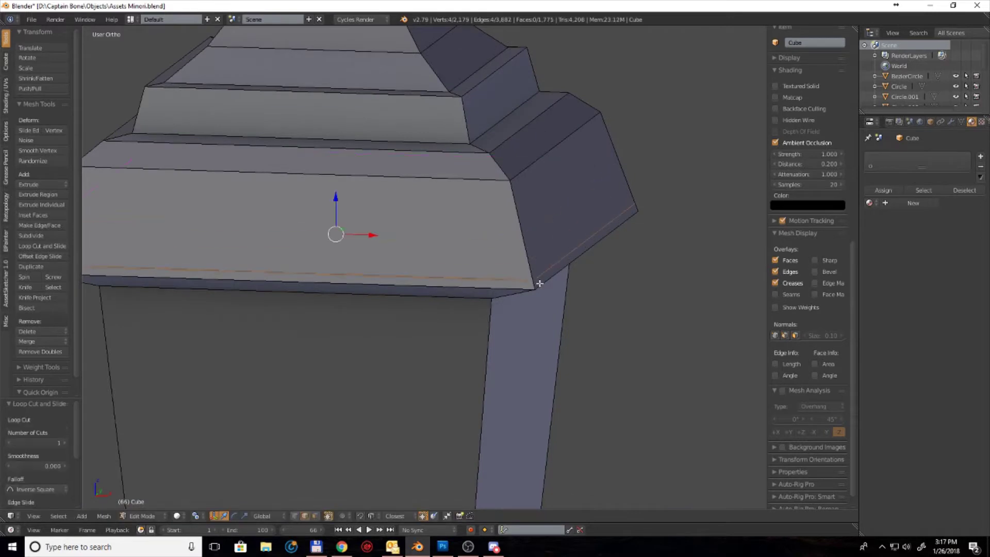
key("s")
left_click(541, 249)
Step: Add a loop cut on the pillar's cap step and return to Object Mode
middle_click_drag(541, 249, 518, 311)
scroll(442, 279, "down", 4)
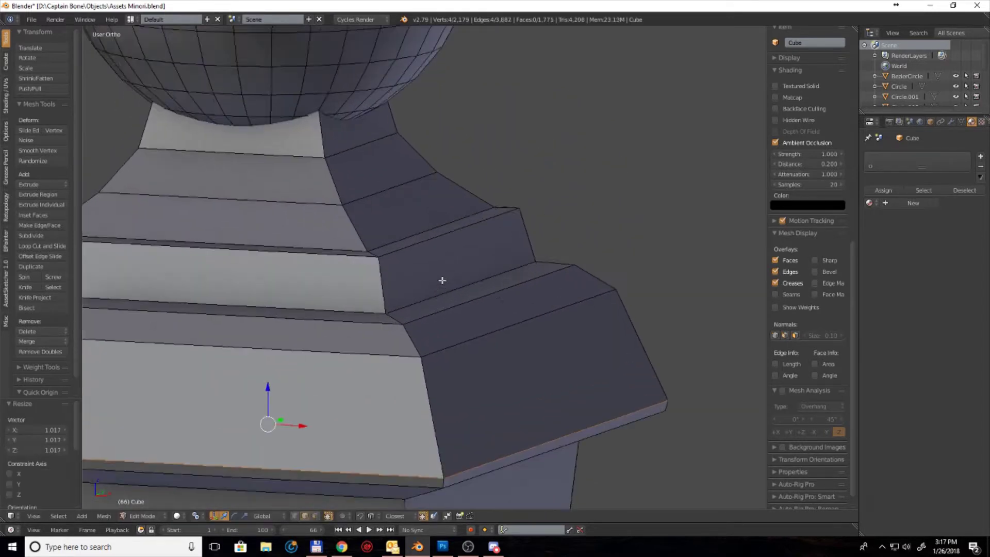
scroll(389, 270, "up", 4)
key("ctrl+r")
left_click(388, 267)
left_click(529, 254)
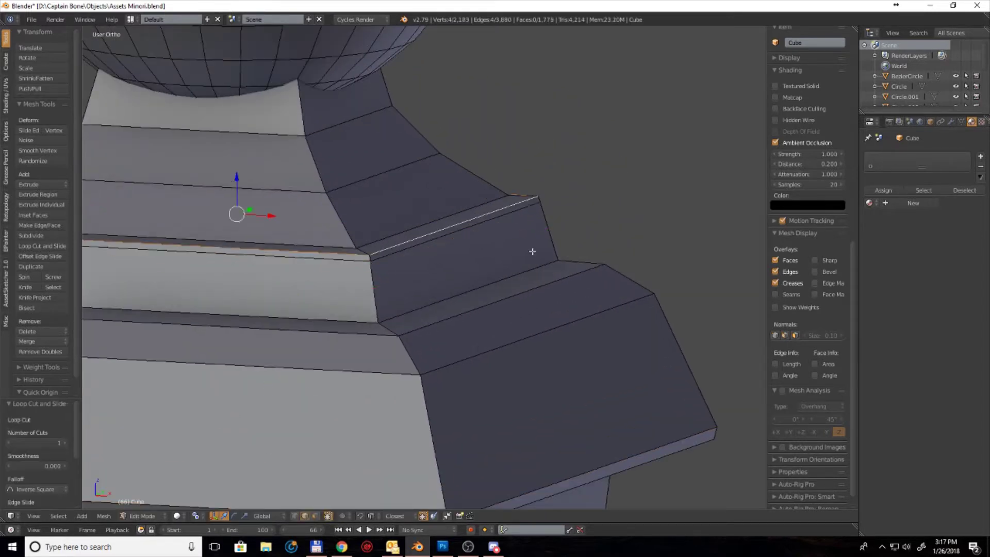
key("Tab")
scroll(470, 282, "down", 2)
scroll(470, 283, "down", 3)
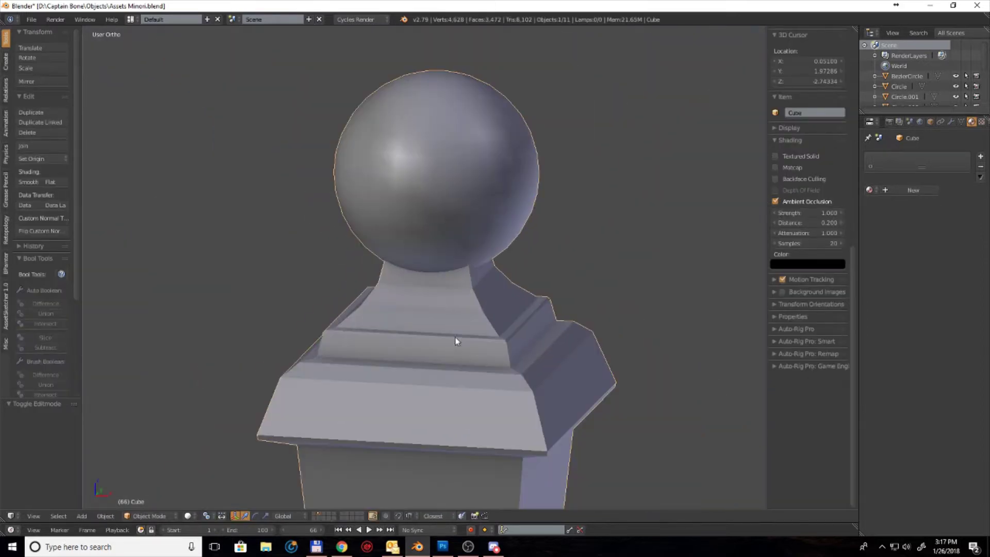
Step: Pan, orbit and zoom to frame the whole fountain base
scroll(482, 353, "down", 2)
middle_click_drag(482, 353, 481, 321, "shift")
scroll(410, 270, "up", 4)
scroll(410, 270, "down", 3)
mouse_move(410, 271)
middle_mouse_down()
mouse_move(360, 316)
mouse_move(400, 301)
middle_mouse_up()
scroll(361, 316, "down", 2)
scroll(400, 300, "up", 3)
scroll(447, 354, "up", 2)
scroll(447, 354, "down", 3)
mouse_move(447, 353)
middle_mouse_down()
mouse_move(478, 380)
mouse_move(474, 365)
middle_mouse_up()
scroll(474, 365, "up", 1)
Step: Split off a right-hand column with an Image Editor above a Node Editor
left_click_drag(856, 31, 531, 145)
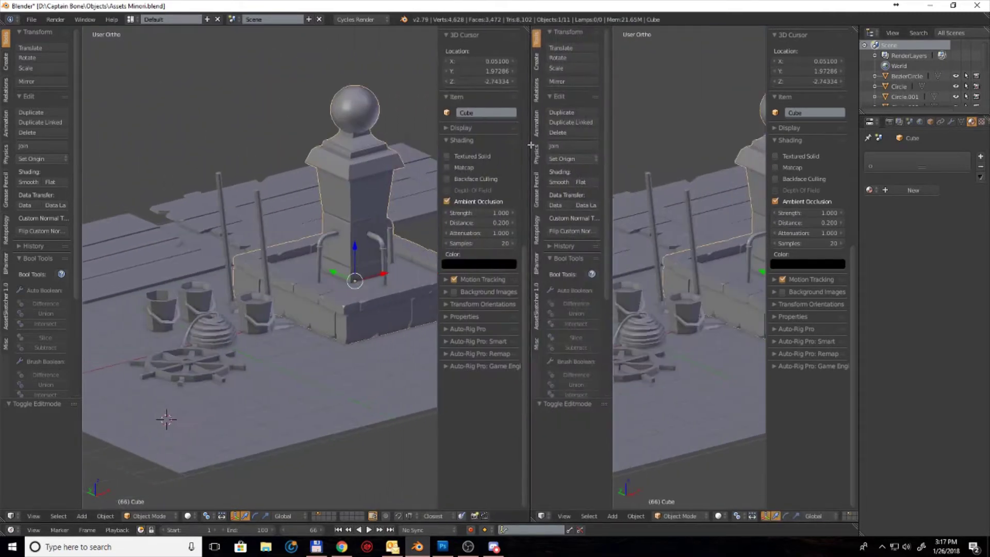
key("t")
key("n")
left_click_drag(532, 519, 556, 281)
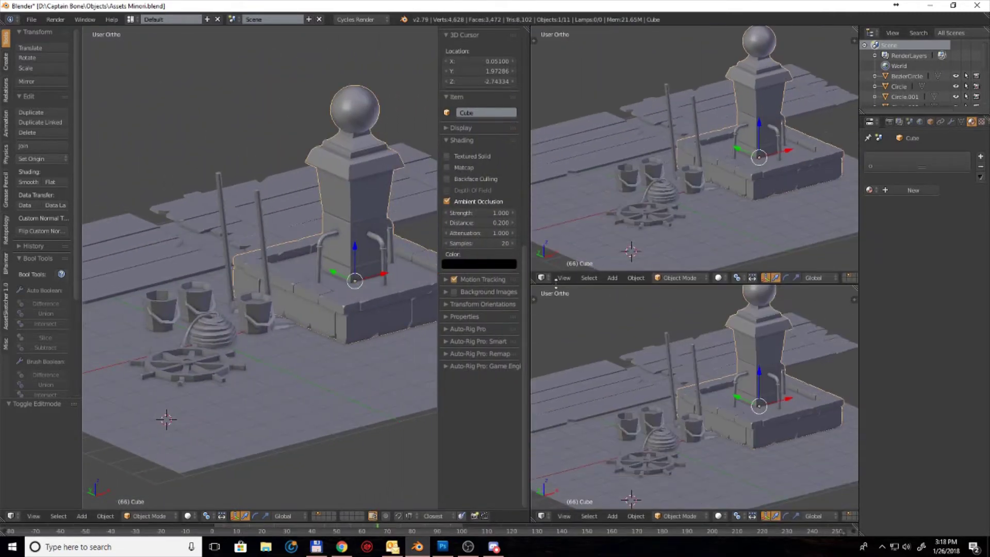
left_click(542, 277)
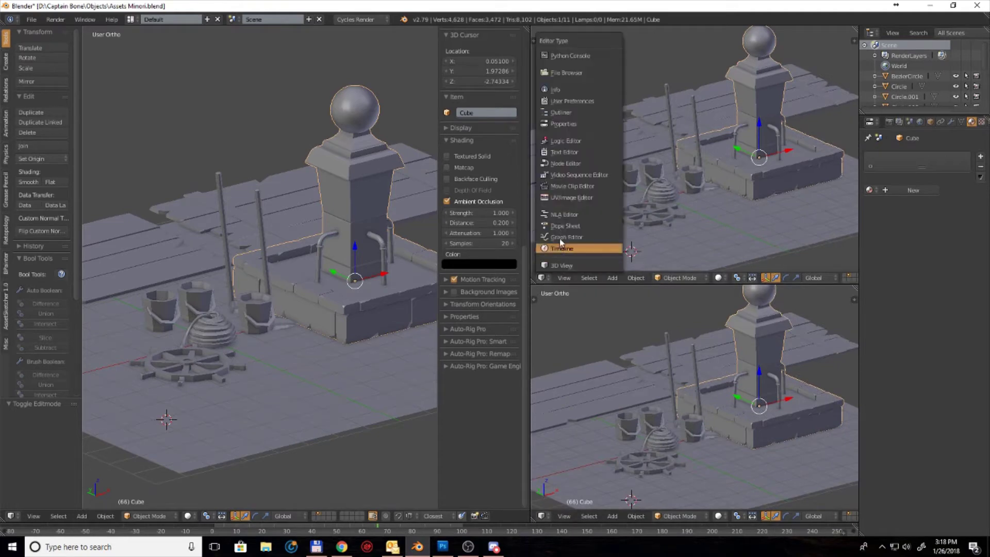
left_click(593, 197)
left_click(541, 516)
left_click(564, 404)
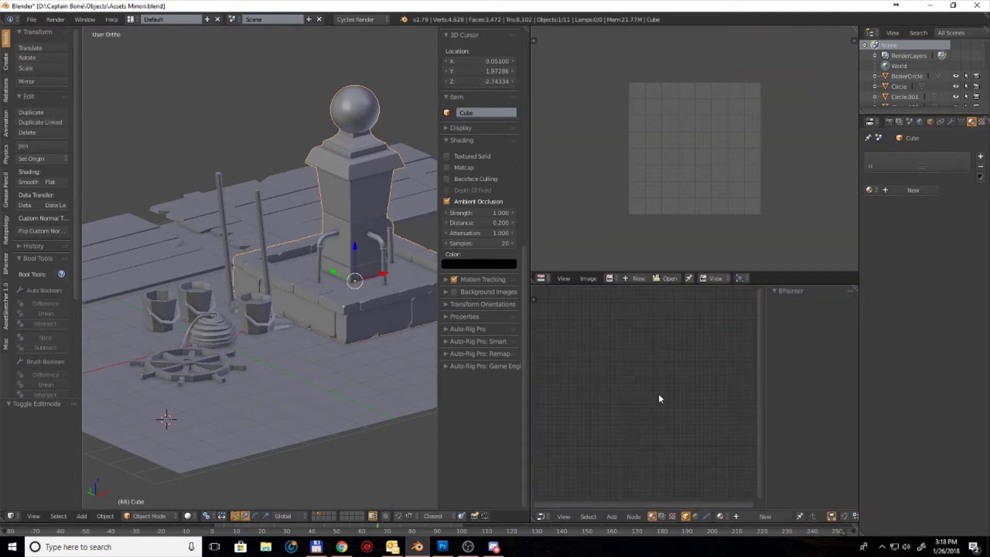
Step: Create a new pillar material named Color and load Colors.jpg into the image editor
left_click(898, 191)
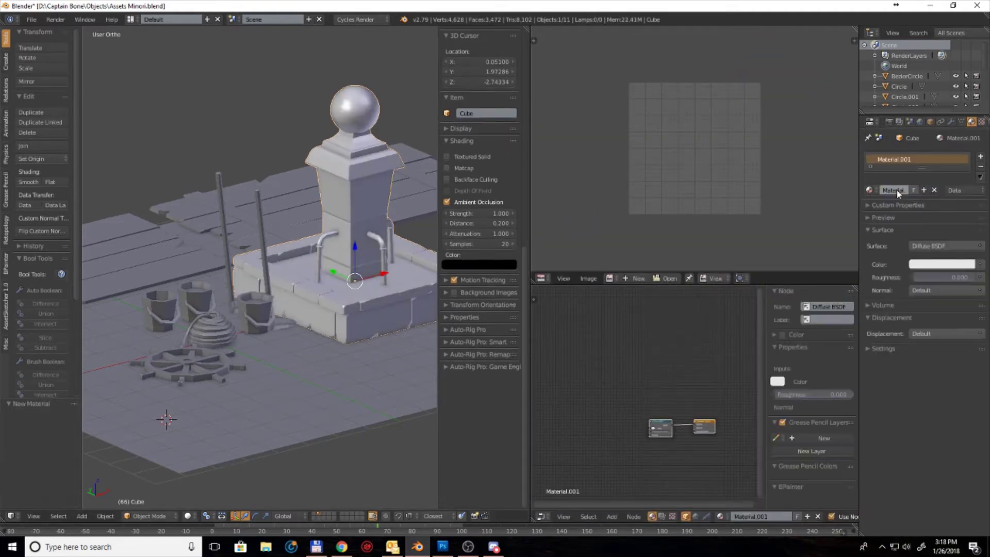
type("Cr")
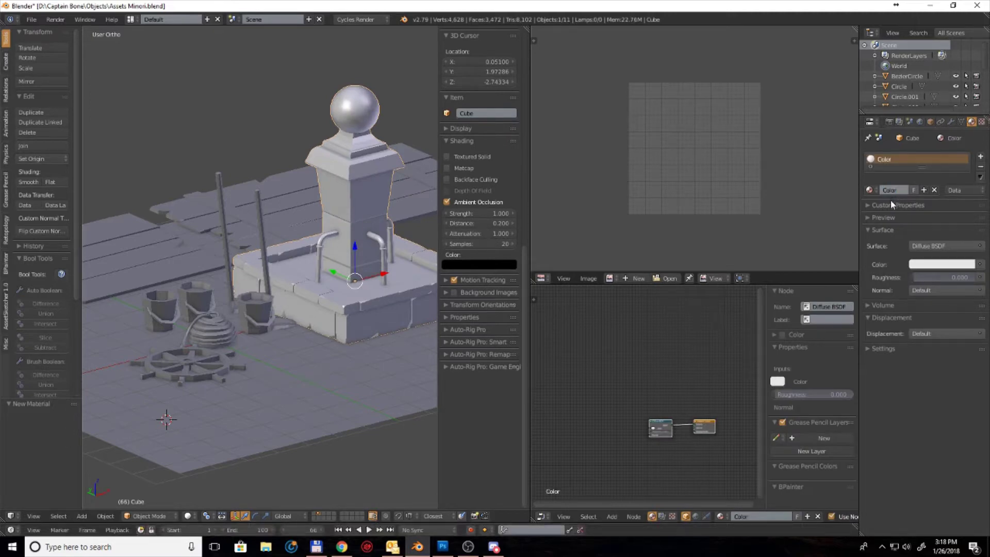
left_click(662, 278)
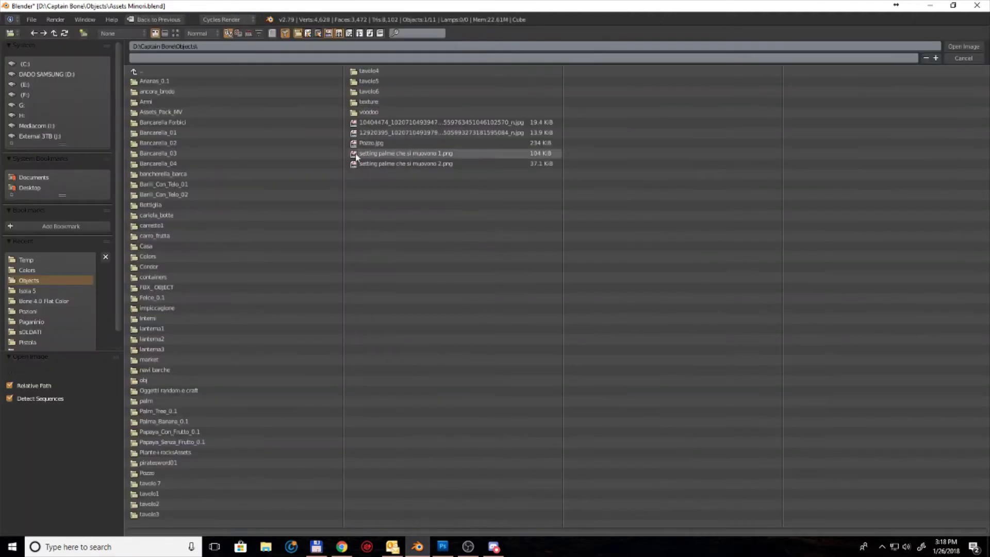
left_click(27, 270)
left_click(175, 33)
left_click(963, 46)
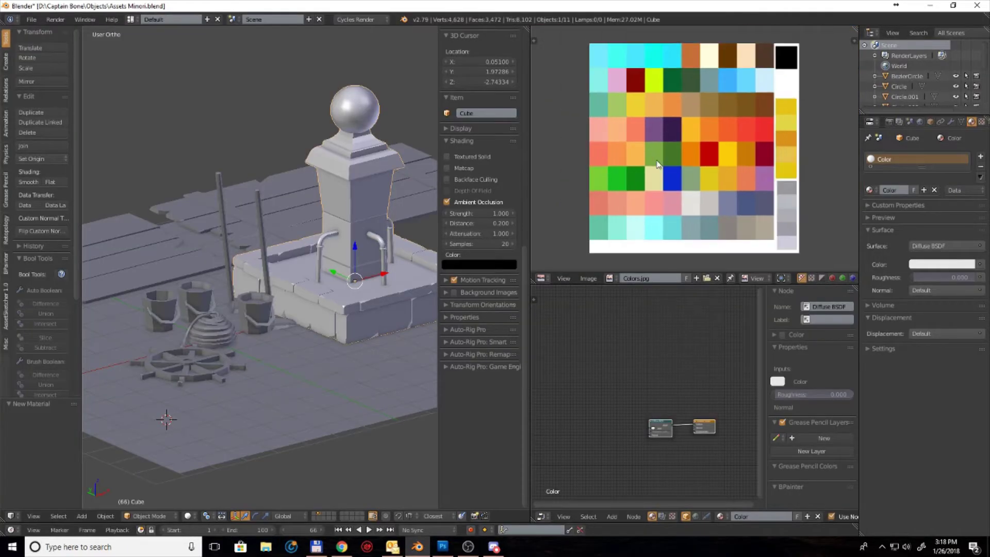
Step: Rebalance the panes and bring the material's nodes into view in the node editor
middle_click_drag(657, 165, 654, 167)
left_click_drag(530, 242, 568, 253)
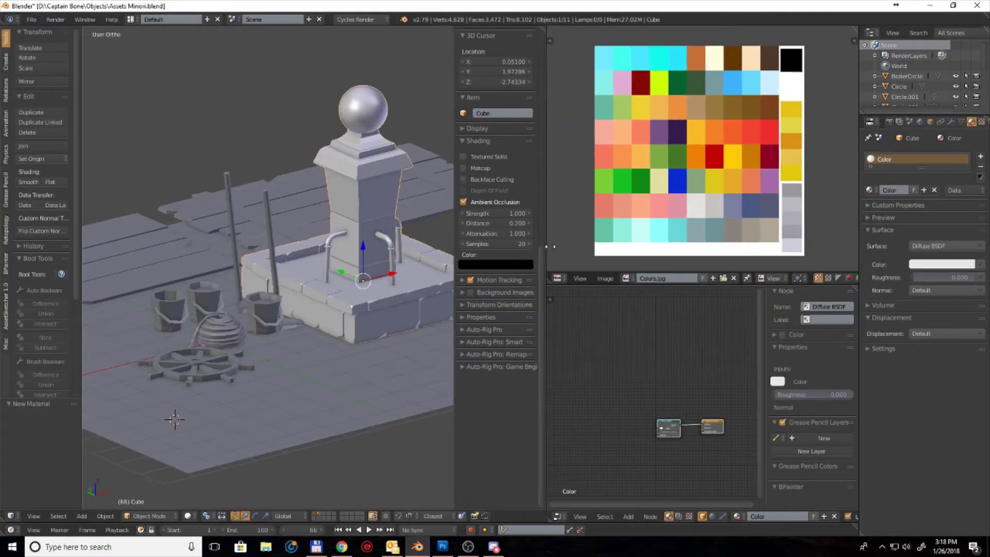
key("n")
middle_click_drag(787, 392, 783, 330)
scroll(782, 395, "up", 3)
left_click_drag(709, 369, 665, 338)
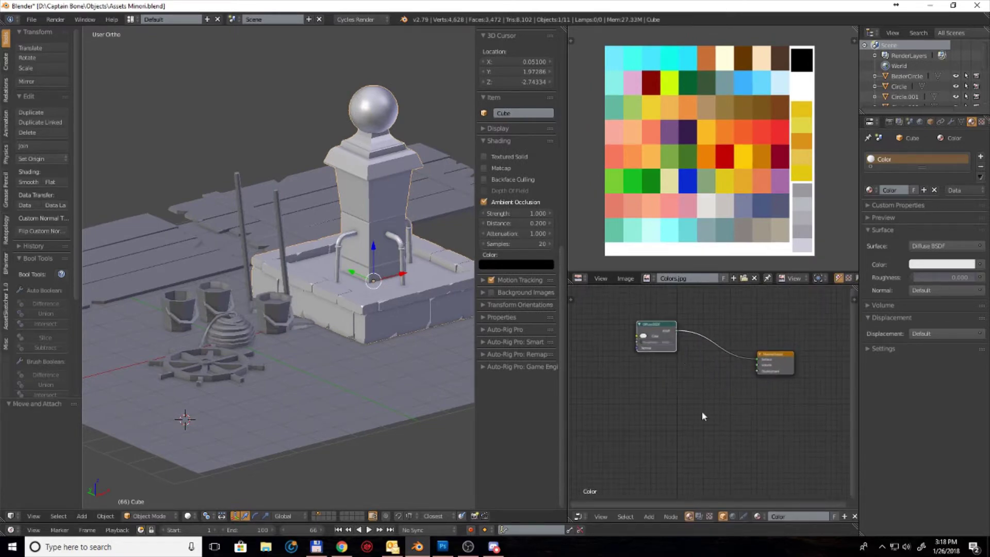
Step: Add a Principled BSDF node, enlarge the node editor, and delete the Diffuse BSDF
scroll(744, 417, "up", 2)
key("shift+a")
mouse_move(729, 446)
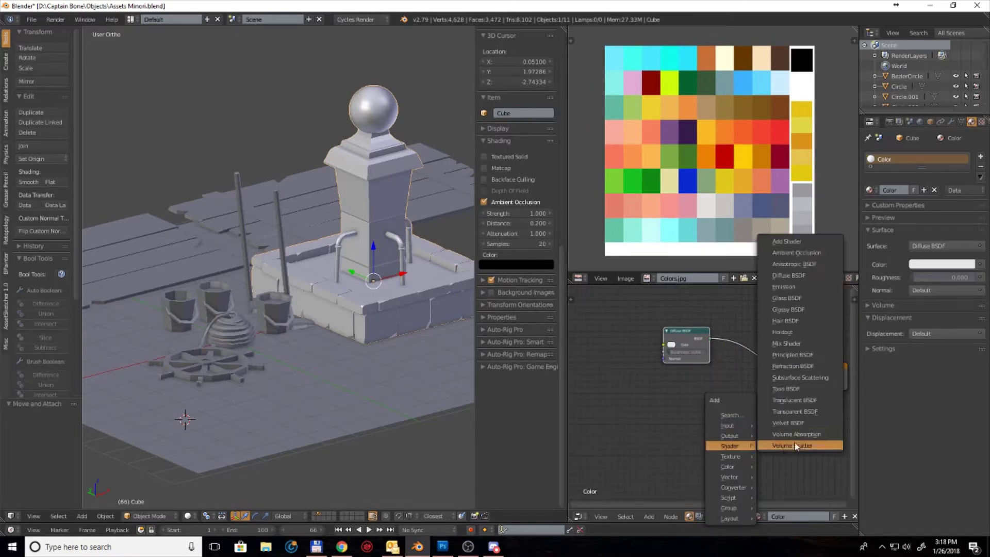
left_click(792, 354)
left_click(778, 355)
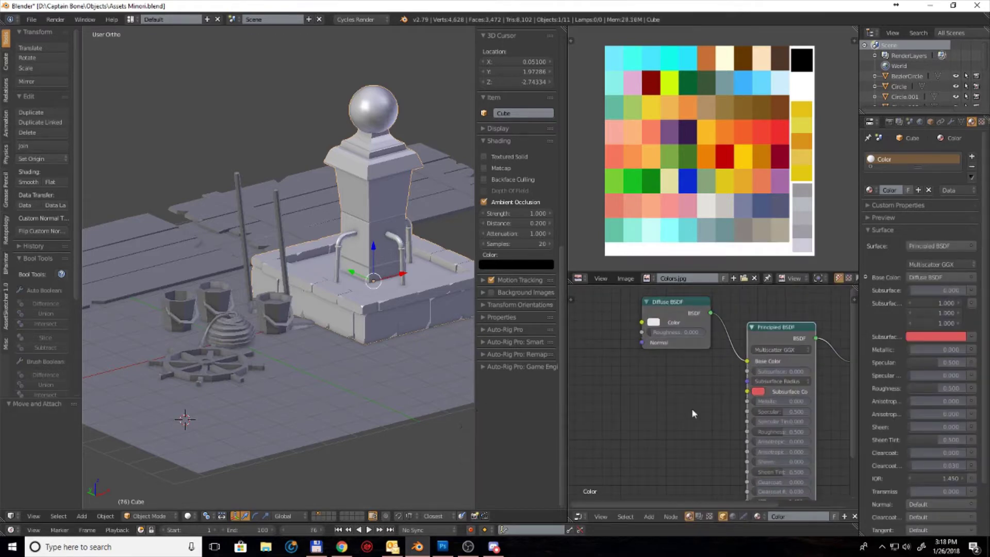
left_click_drag(567, 324, 410, 323)
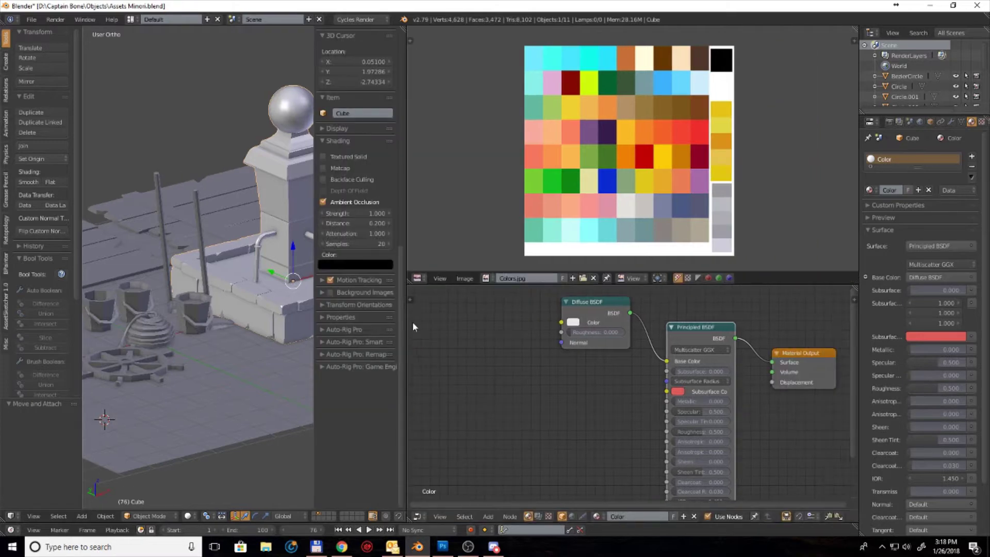
left_click_drag(473, 286, 484, 181)
left_click_drag(604, 249, 552, 236)
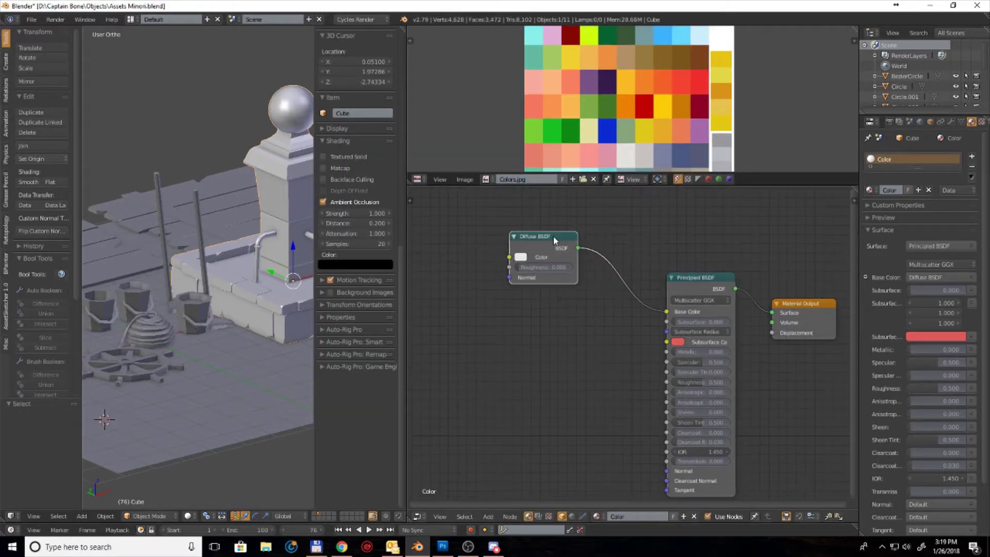
key("x")
Step: Add Colors.jpg as an Image Texture node feeding Base Color, and enlarge the image editor
left_click_drag(486, 181, 447, 332)
left_click_drag(509, 349, 666, 311)
left_click_drag(515, 355, 550, 319)
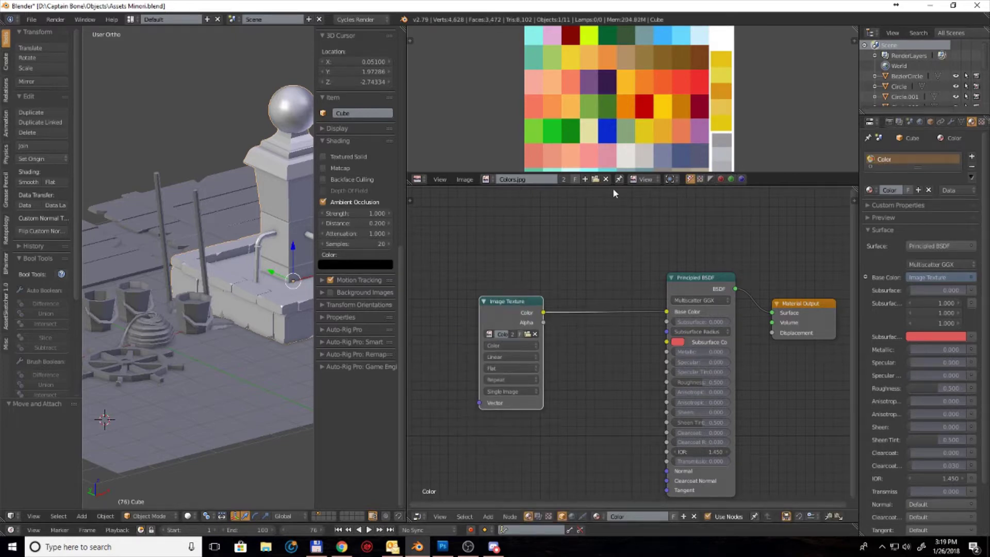
left_click_drag(613, 186, 613, 303)
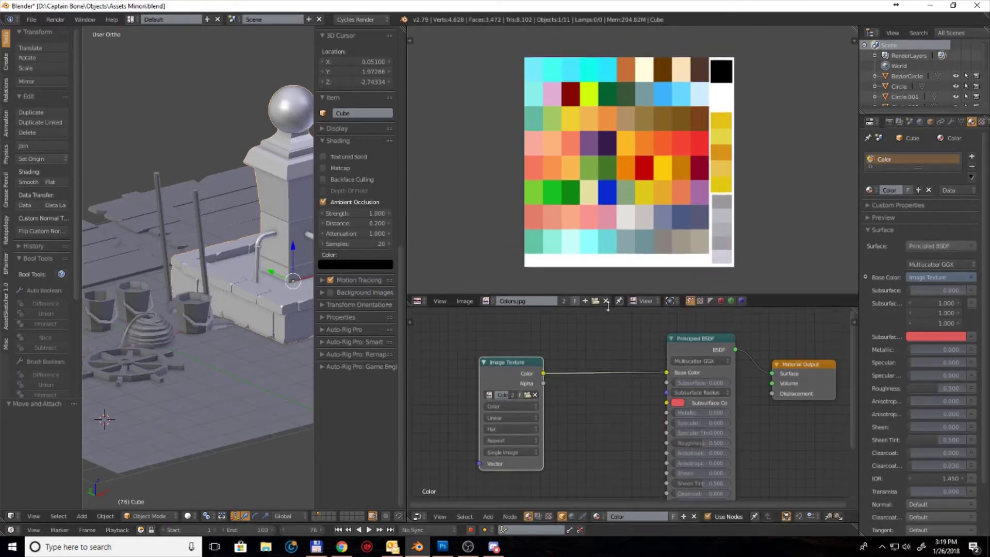
left_click(415, 516)
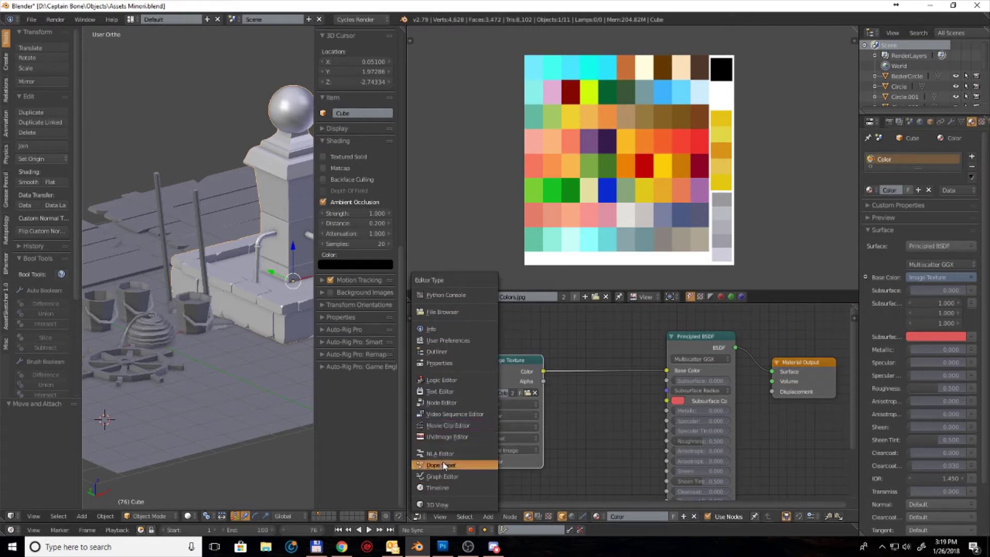
Step: Turn the lower-right area into a 3D view with a live rendered preview
left_click(438, 504)
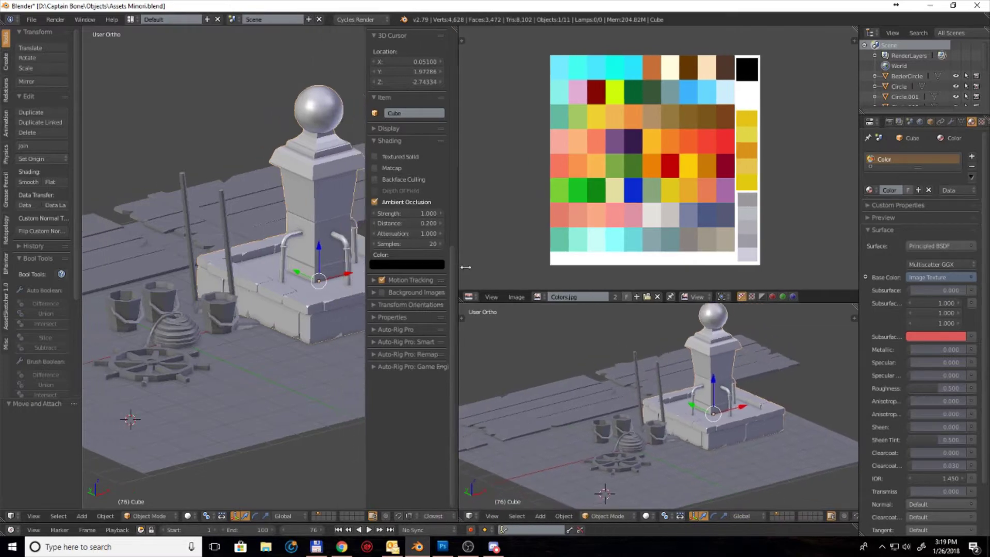
left_click_drag(404, 265, 551, 268)
mouse_move(459, 409)
left_mouse_down()
mouse_move(546, 404)
mouse_move(512, 392)
left_mouse_up()
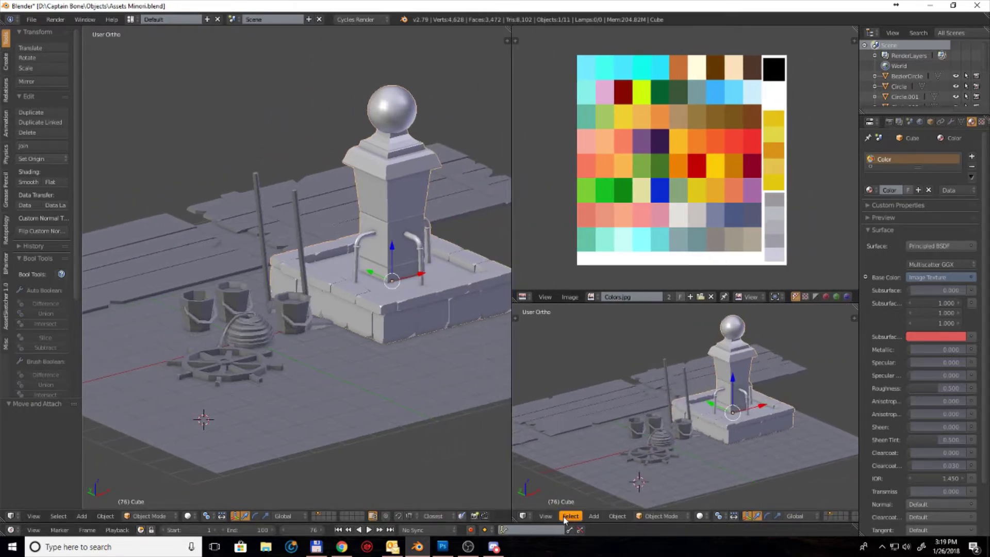
left_click(700, 516)
left_click(719, 447)
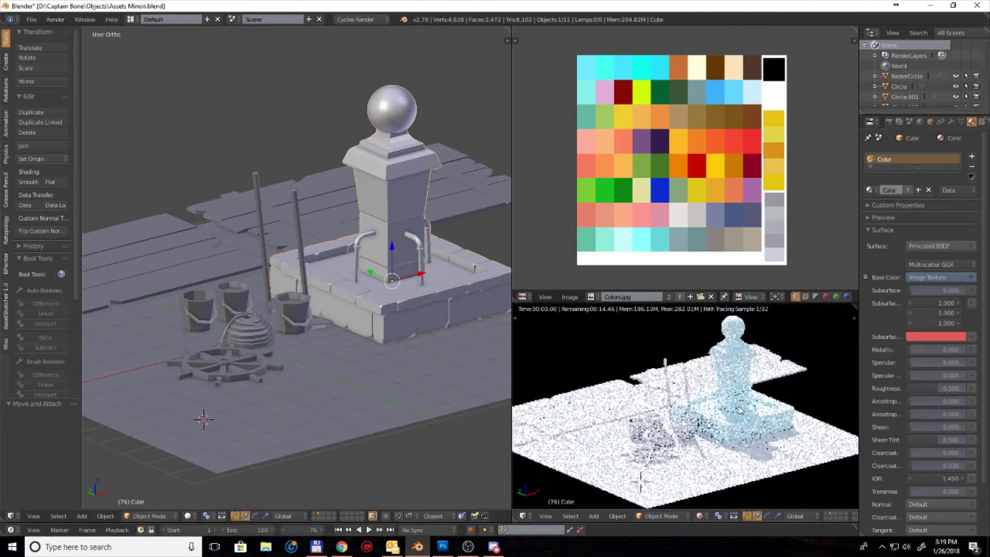
Step: Enlarge and orbit the render preview, then select the ground plane
scroll(731, 408, "up", 3)
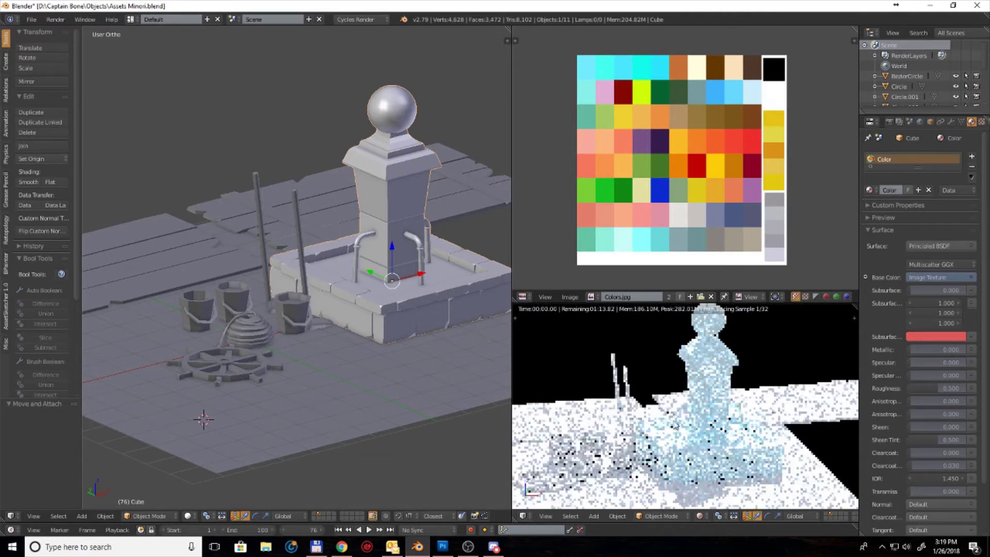
middle_click_drag(679, 404, 703, 375)
left_click_drag(685, 297, 686, 247)
mouse_move(703, 361)
middle_mouse_down()
mouse_move(690, 375)
mouse_move(711, 384)
middle_mouse_up()
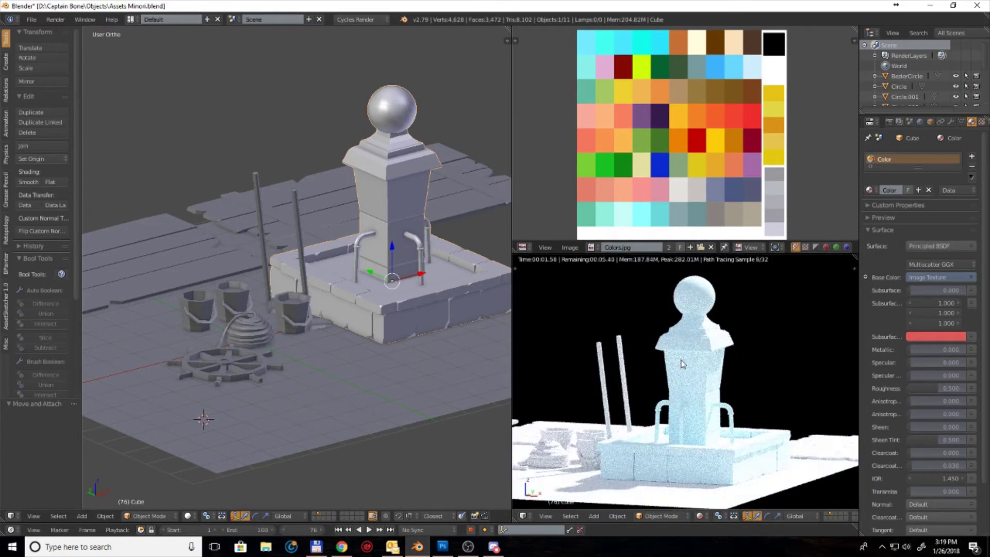
scroll(372, 386, "up", 2)
middle_click_drag(372, 385, 344, 360)
scroll(344, 360, "up", 2)
right_click(352, 389)
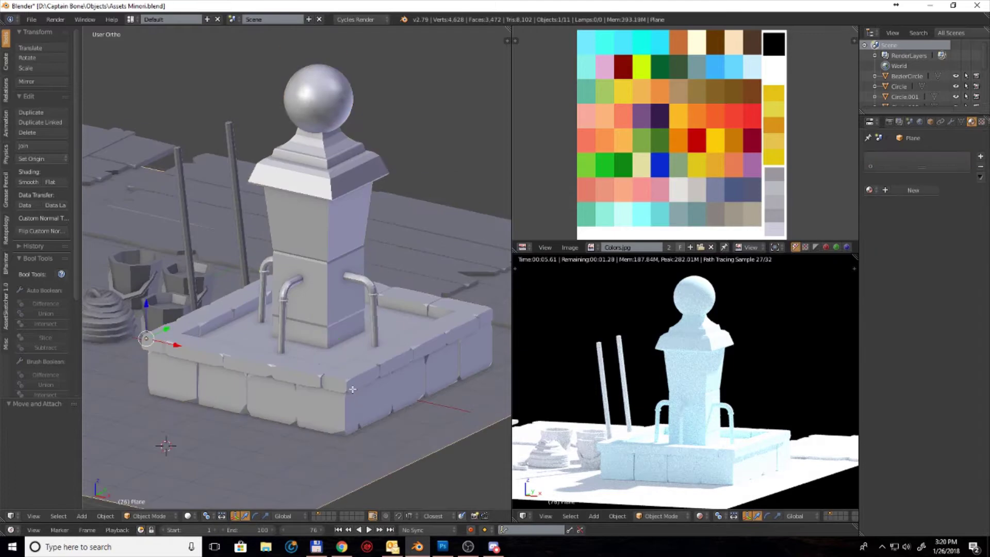
Step: Shrink the ground plane's UV square to swatch size and drop it on a teal swatch
scroll(352, 389, "down", 2)
key("Tab")
key("u")
key("Escape")
key("a")
key("s")
left_click(690, 135)
key("g")
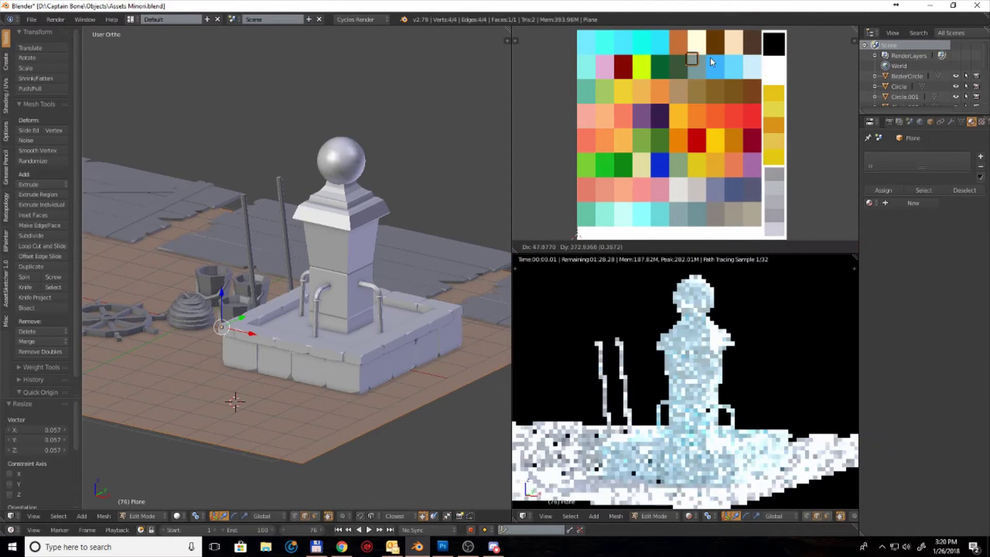
left_click(679, 210)
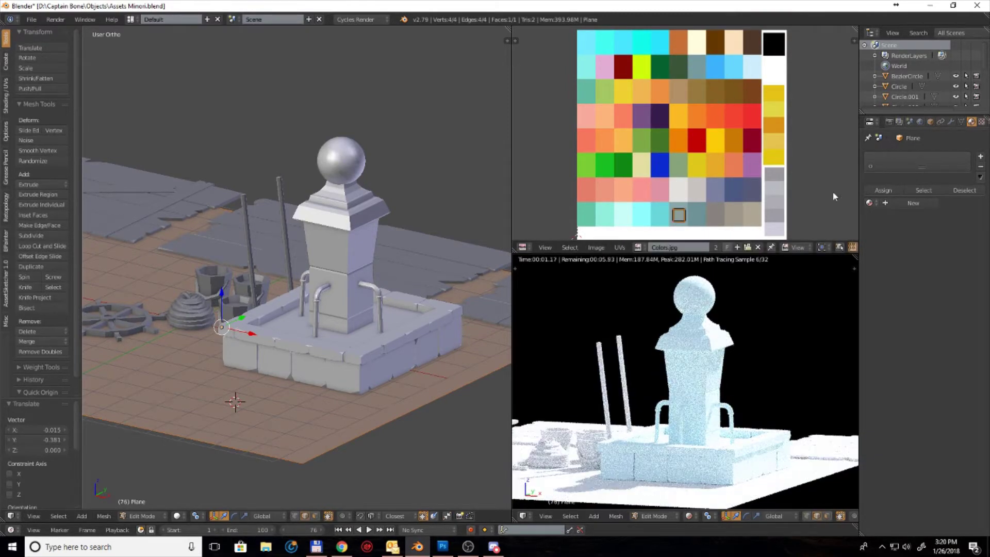
Step: Assign the Color material to the plane and move its UVs onto a green swatch
left_click(870, 202)
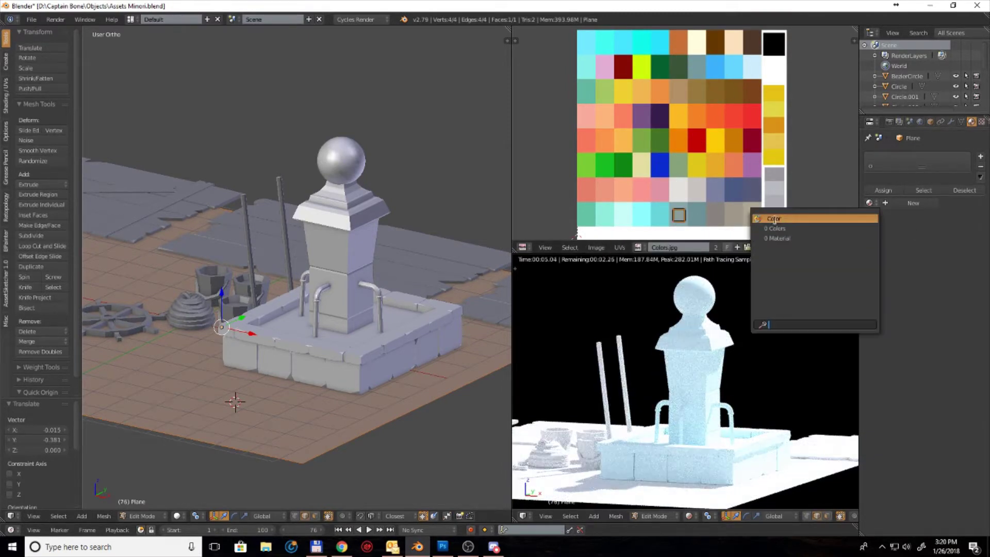
left_click(776, 222)
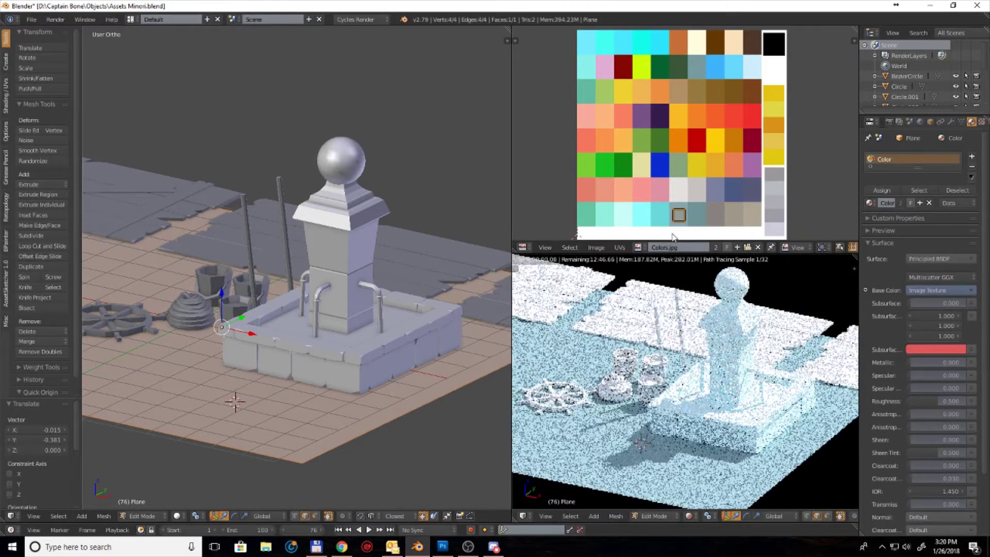
key("a")
key("a")
key("g")
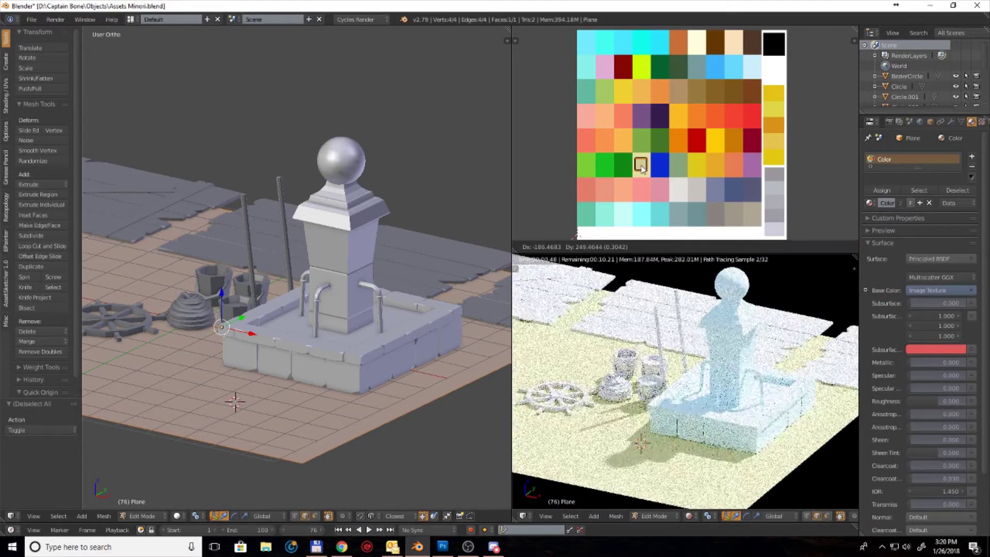
left_click(660, 145)
middle_click_drag(361, 361, 320, 377)
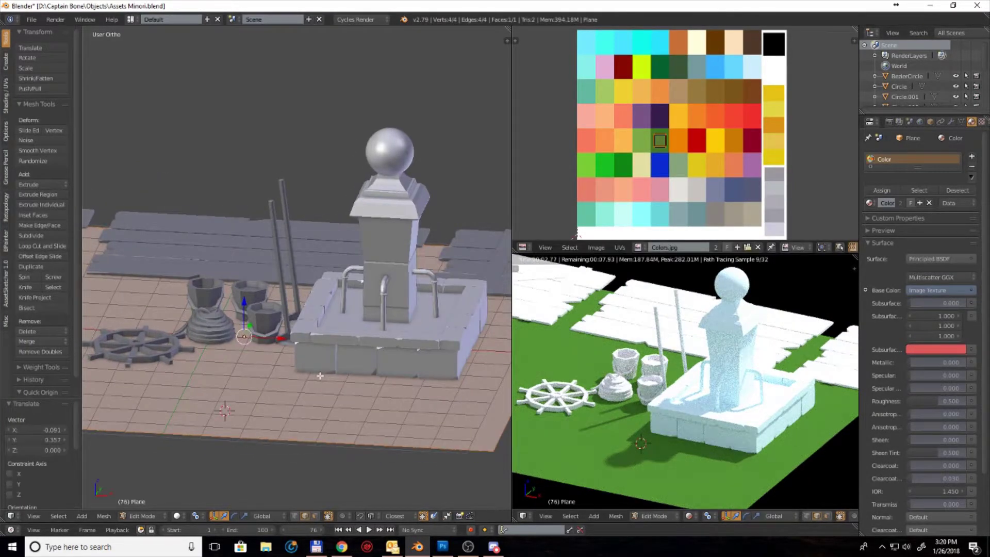
key("Tab")
scroll(320, 376, "up", 3)
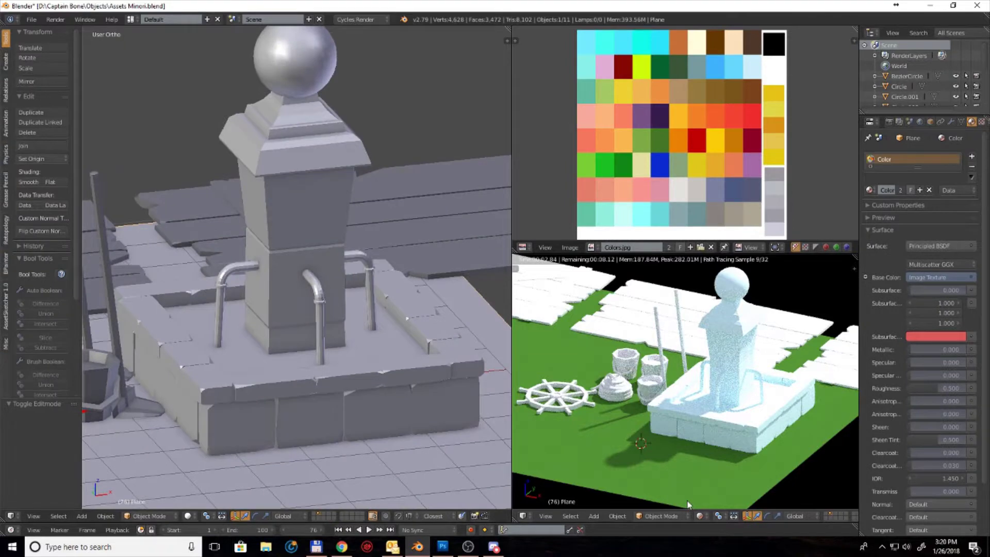
Step: Edit the fountain mesh and select two linked stone blocks on its base
right_click(232, 402)
key("Tab")
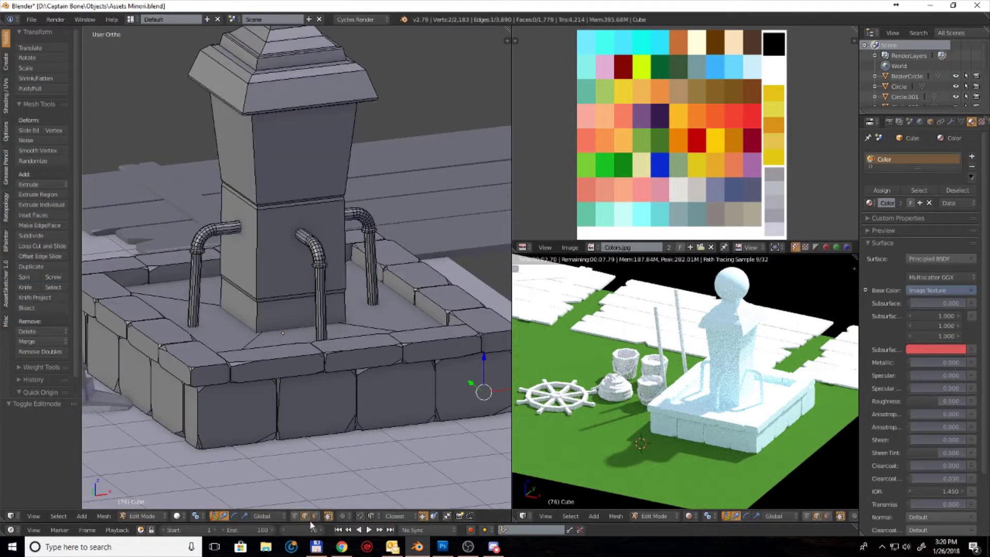
mouse_move(310, 413)
middle_mouse_down()
mouse_move(423, 330)
mouse_move(338, 351)
mouse_move(364, 371)
middle_mouse_up()
key("l")
key("l")
key("l")
key("l")
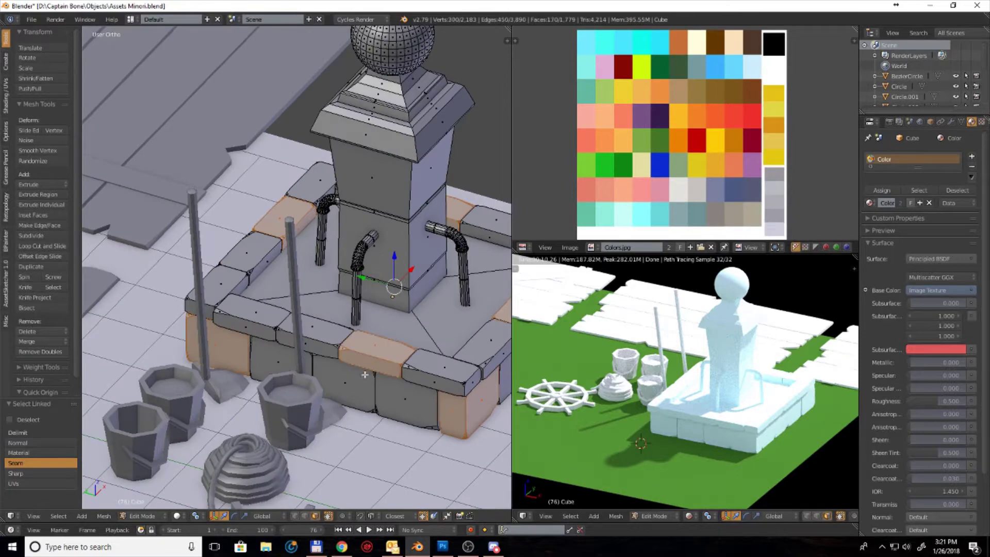
key("l")
middle_click_drag(335, 381, 304, 378)
Step: Unwrap the selected stone blocks with Smart UV Project
key("u")
left_click(304, 378)
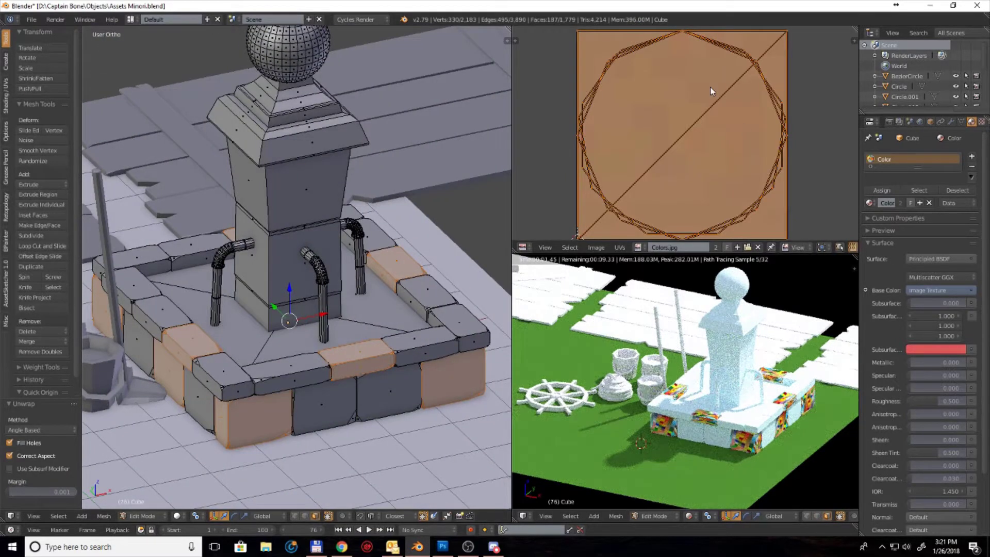
key("u")
left_click(376, 217)
left_click(372, 309)
Step: Shrink the stone UVs to a tiny cluster and place them on a grey swatch
key("s")
left_click(688, 139)
key("g")
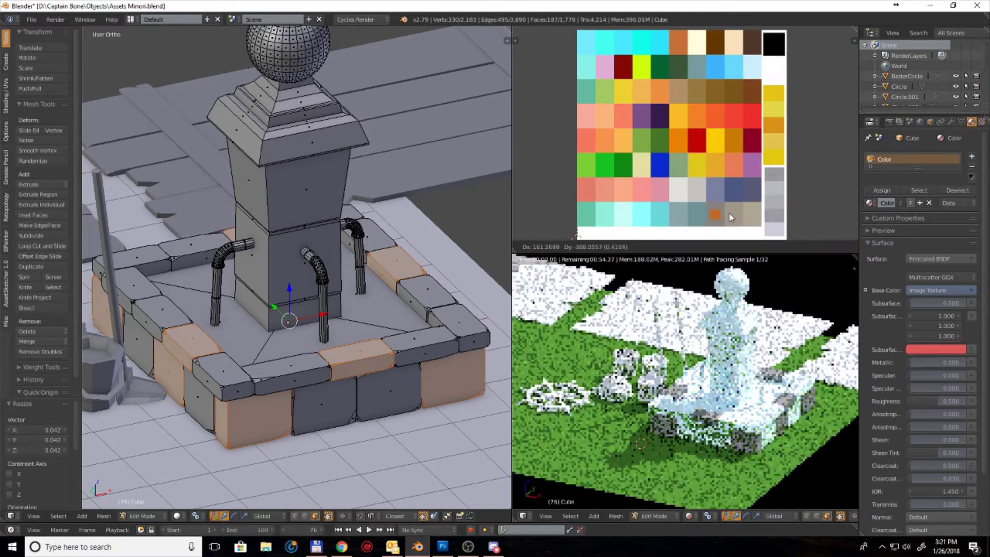
left_click(730, 216)
scroll(657, 399, "up", 5)
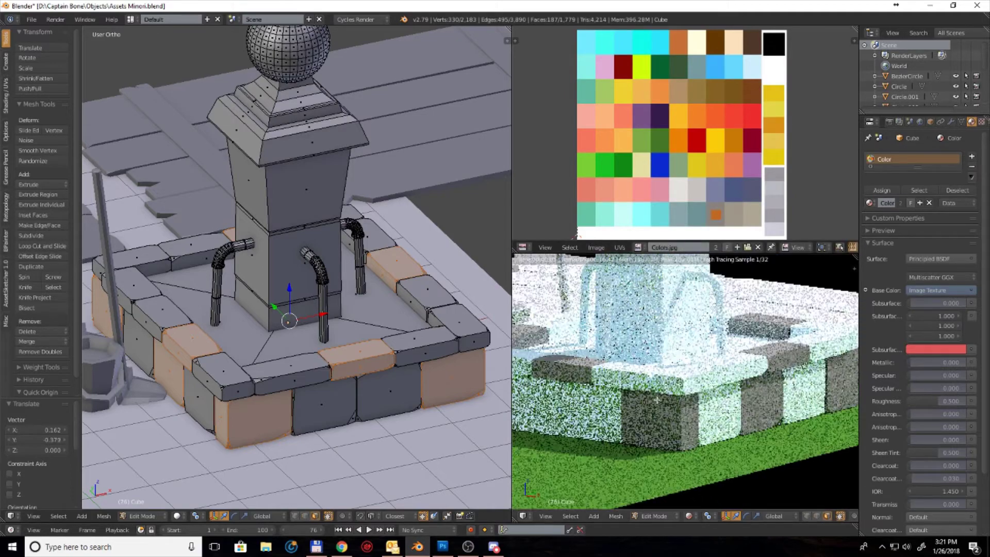
scroll(656, 400, "up", 2)
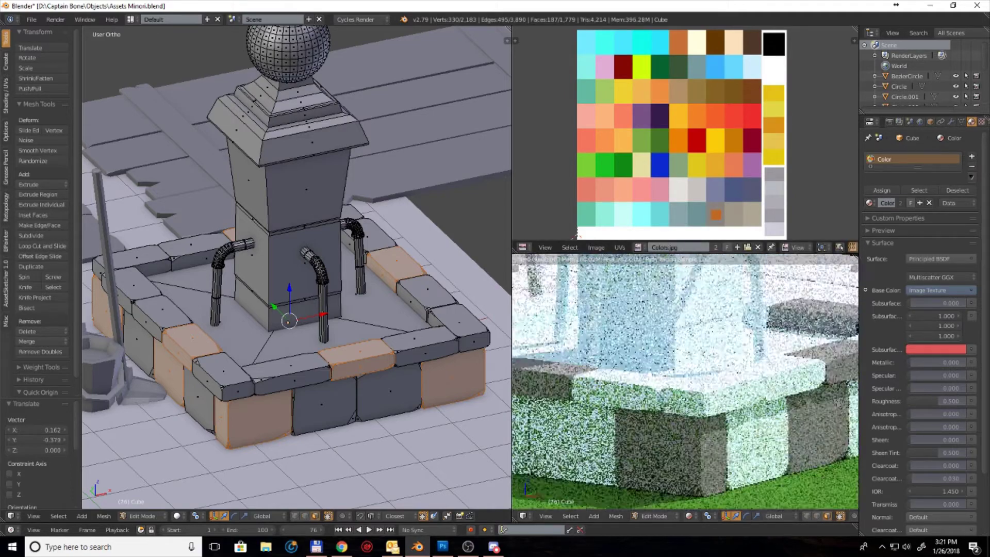
left_click(186, 516)
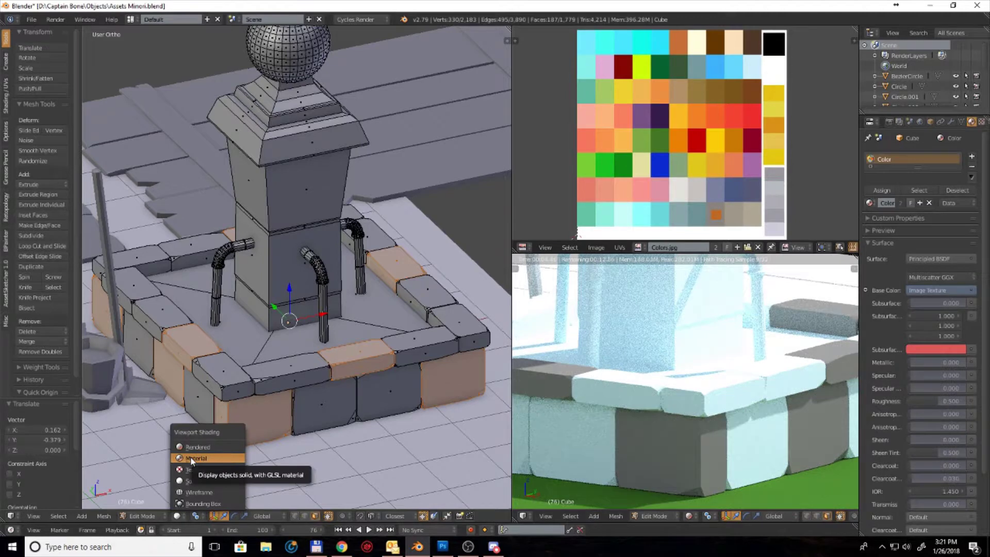
Step: Switch the viewport to Material shading and select two whole stone blocks
left_click(192, 458)
mouse_move(271, 417)
middle_mouse_down()
mouse_move(347, 356)
mouse_move(170, 362)
middle_mouse_up()
key("ctrl+l")
key("a")
key("l")
key("l")
mouse_move(402, 360)
middle_mouse_down()
mouse_move(309, 376)
mouse_move(344, 361)
middle_mouse_up()
key("l")
key("l")
Step: Smart UV project the two stone blocks and place their shrunk UVs on a darker swatch
key("u")
left_click(344, 362)
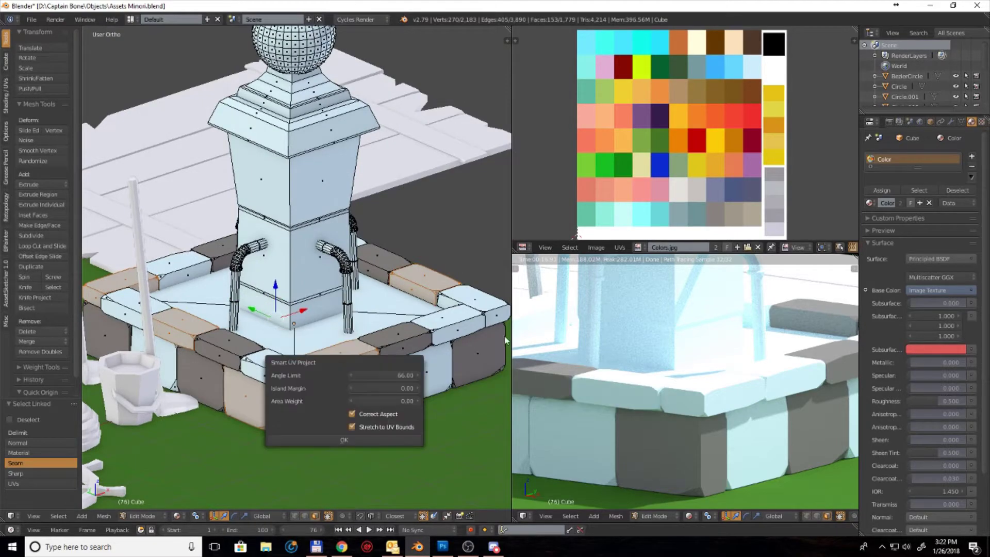
left_click(340, 439)
key("a")
key("s")
left_click(691, 144)
key("g")
left_click(745, 225)
middle_click_drag(711, 371, 720, 398)
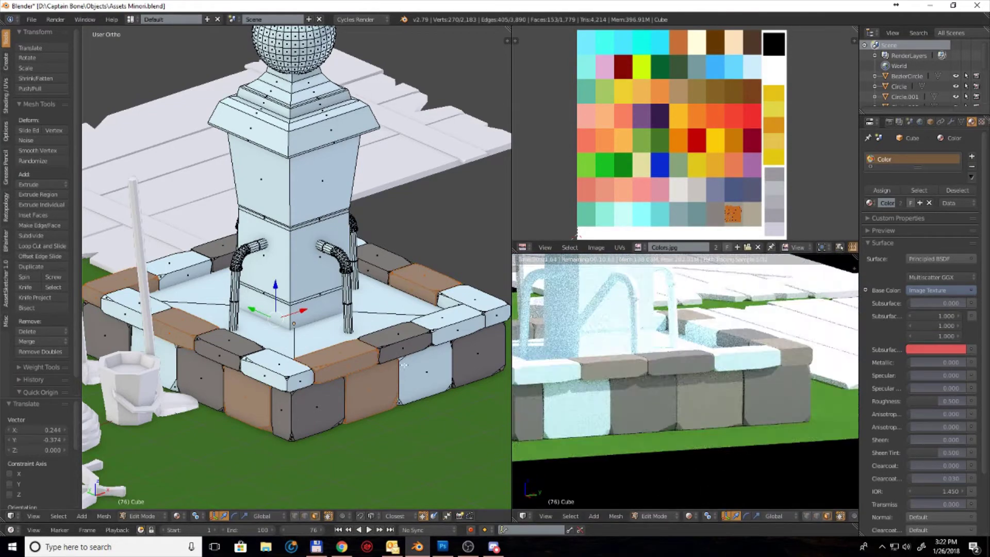
Step: Smart UV project the corner stone and place its tiny UV cluster on the orange swatch
right_click(278, 370)
key("l")
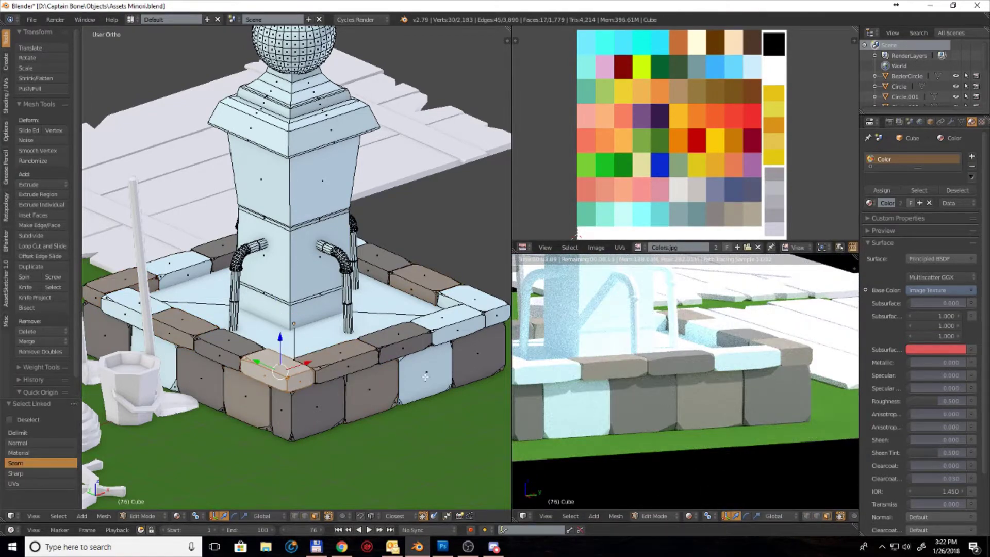
mouse_move(425, 377)
middle_mouse_down()
mouse_move(388, 339)
mouse_move(410, 337)
middle_mouse_up()
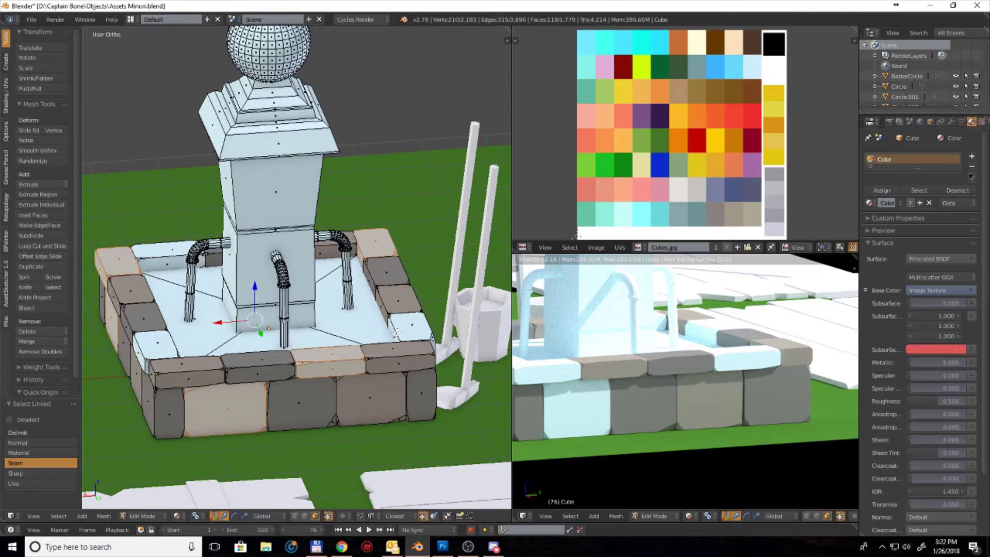
key("u")
left_click(429, 323)
key("Return")
key("a")
key("s")
left_click(688, 138)
key("g")
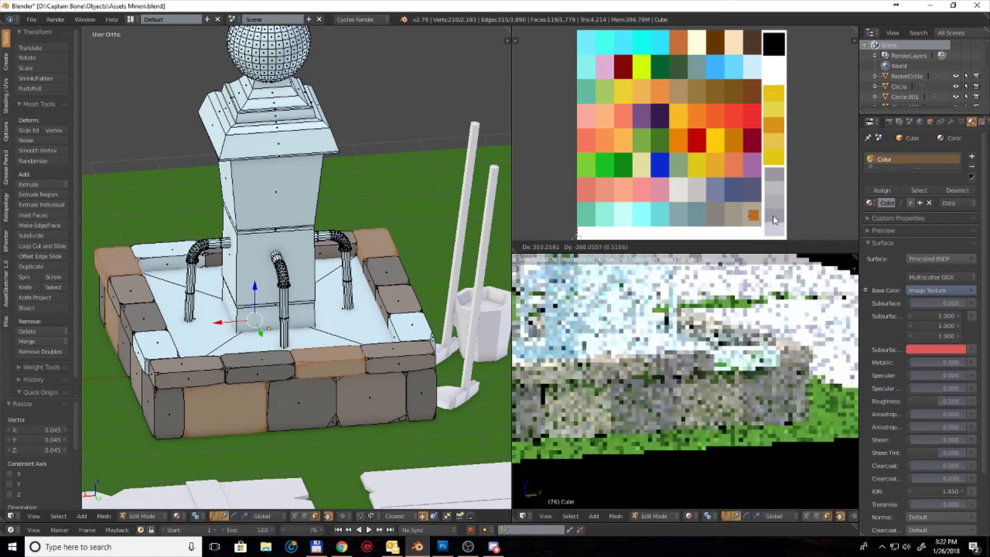
left_click(773, 224)
Step: Select two more stones and unwrap them with Smart UV Project
mouse_move(262, 382)
middle_mouse_down()
mouse_move(412, 378)
mouse_move(435, 335)
middle_mouse_up()
left_click(291, 374)
key("l")
key("l")
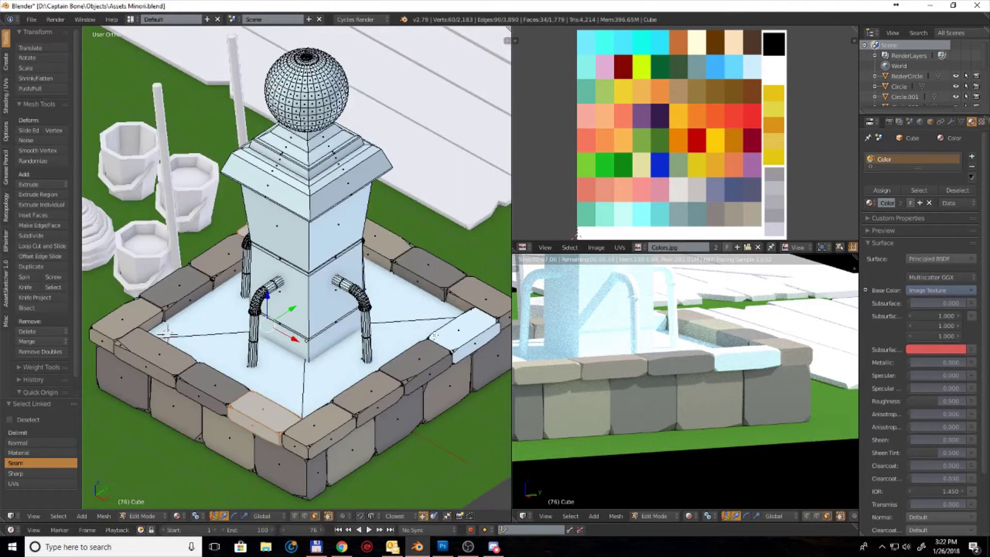
key("l")
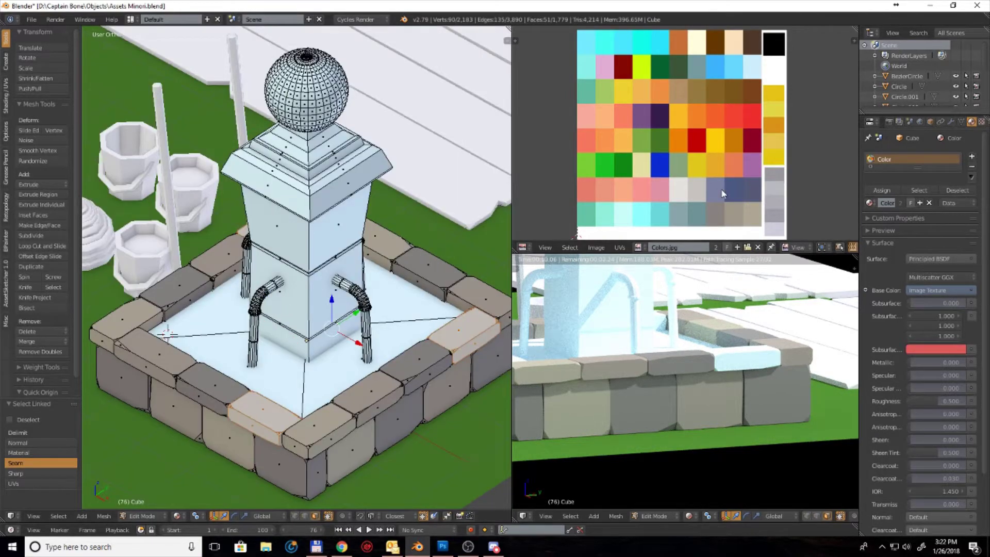
key("u")
left_click(409, 330)
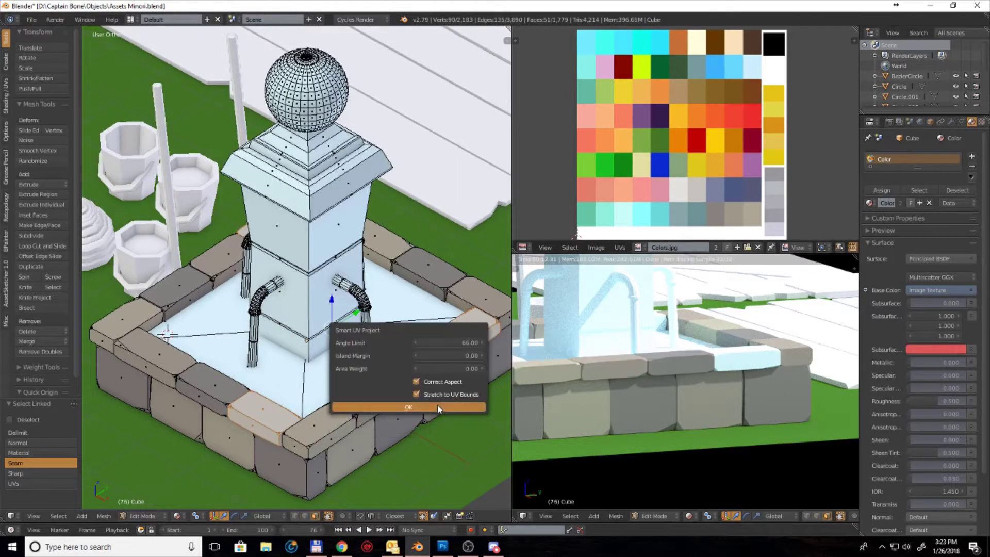
left_click(437, 406)
Step: Shrink those stones' UV islands and drop them on an orange swatch
key("a")
key("s")
left_click(690, 134)
key("g")
left_click(778, 176)
key("s")
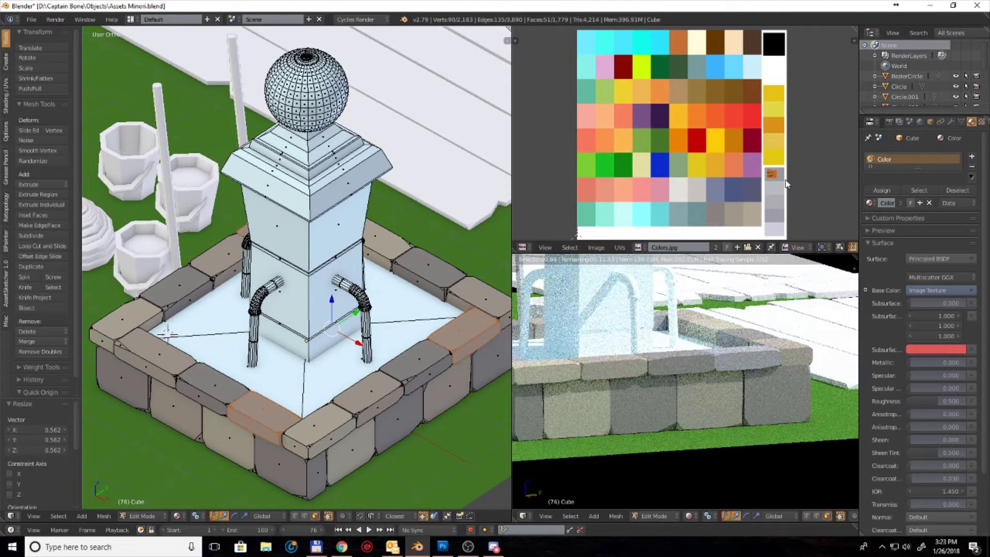
key("g")
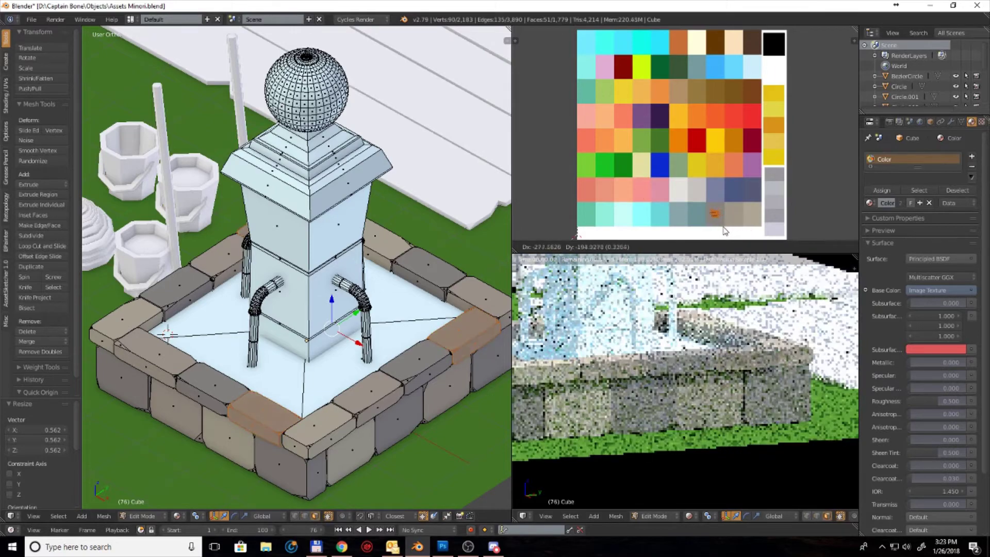
left_click(724, 237)
middle_click_drag(746, 312, 742, 355)
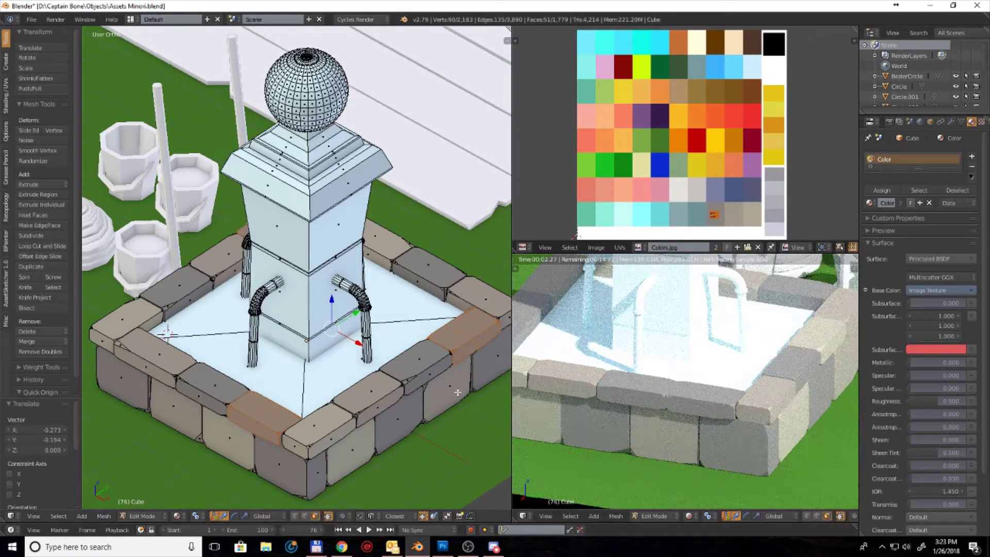
Step: Smart UV project the basin floor and place its shrunk UVs on the light-blue swatch
key("a")
key("l")
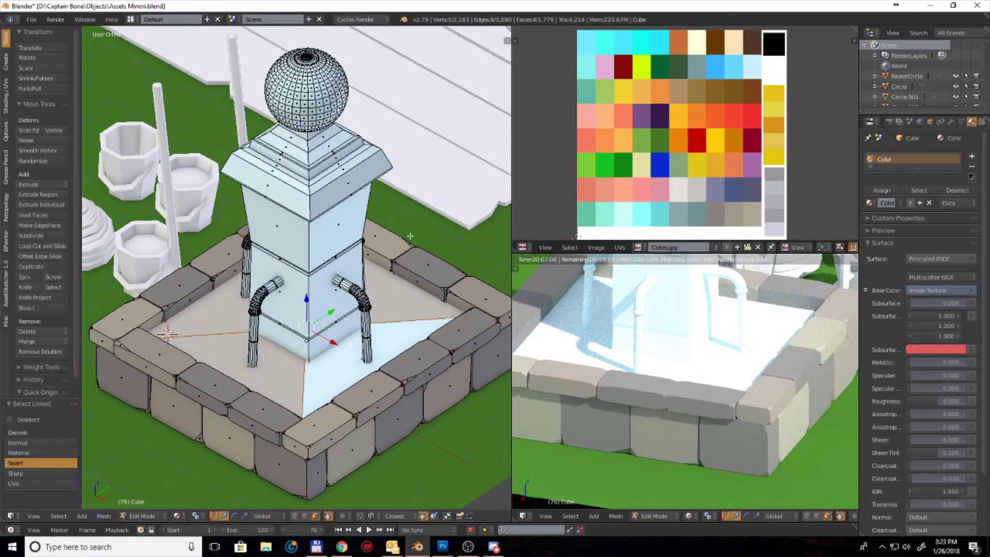
key("u")
left_click(408, 319)
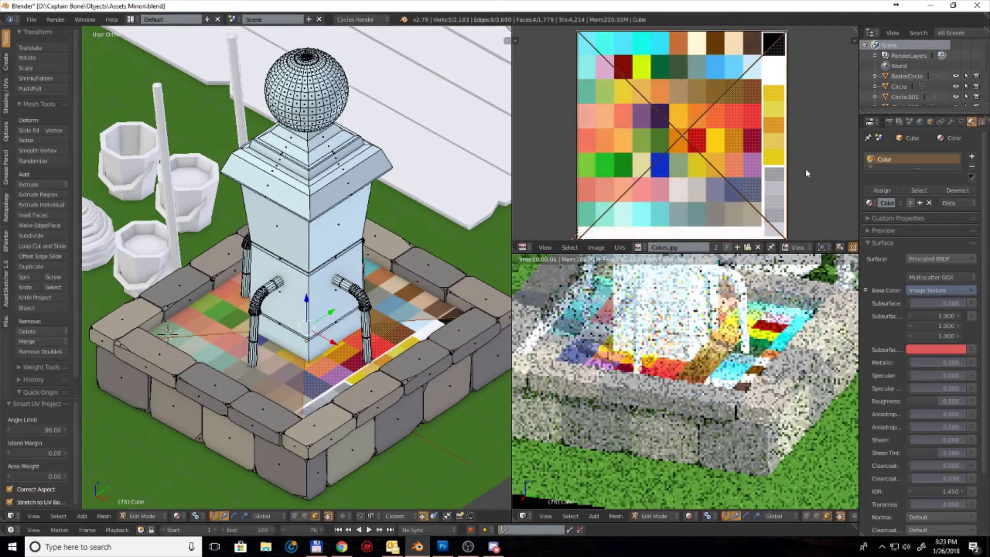
key("a")
key("s")
left_click(691, 135)
key("g")
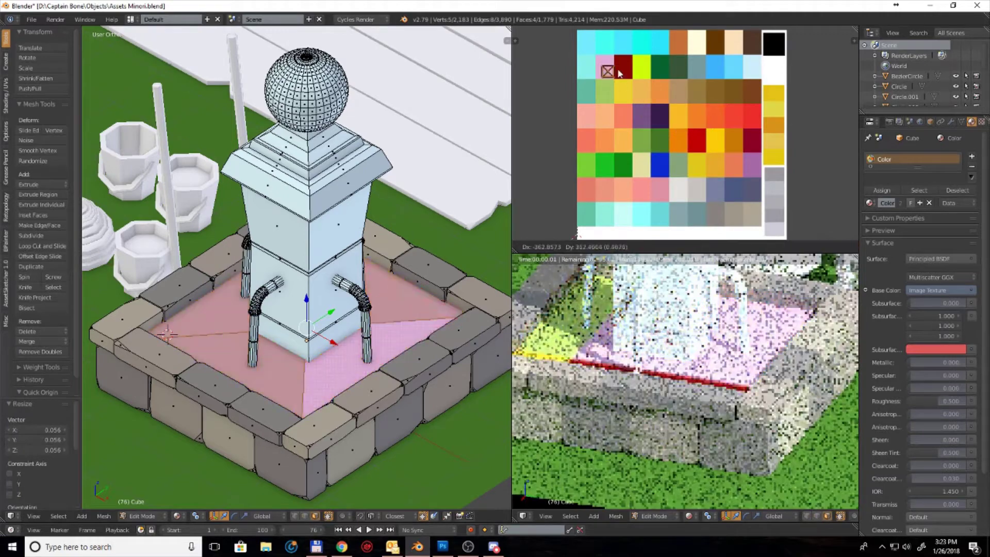
left_click(746, 72)
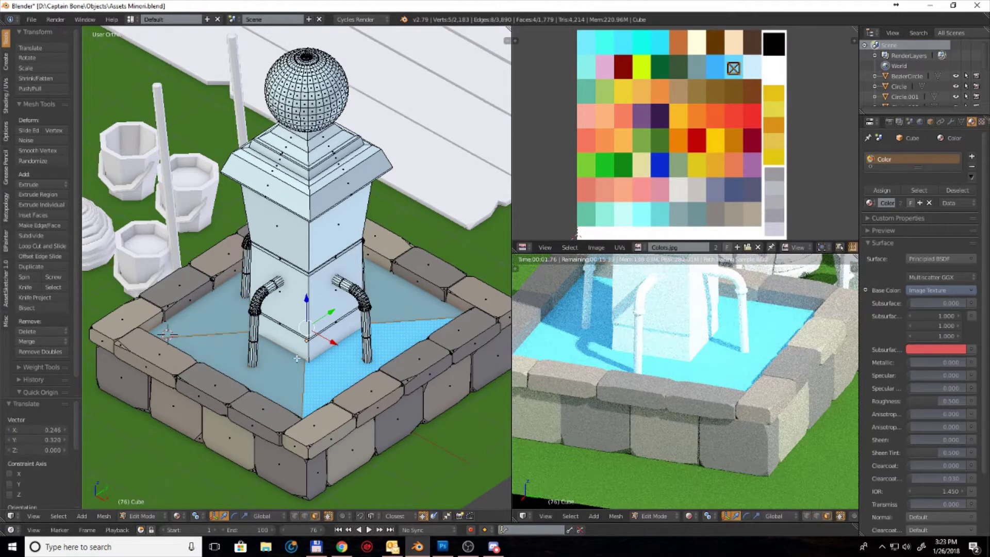
Step: Select both curved pipes and unwrap them with Smart UV Project
scroll(414, 329, "up", 4)
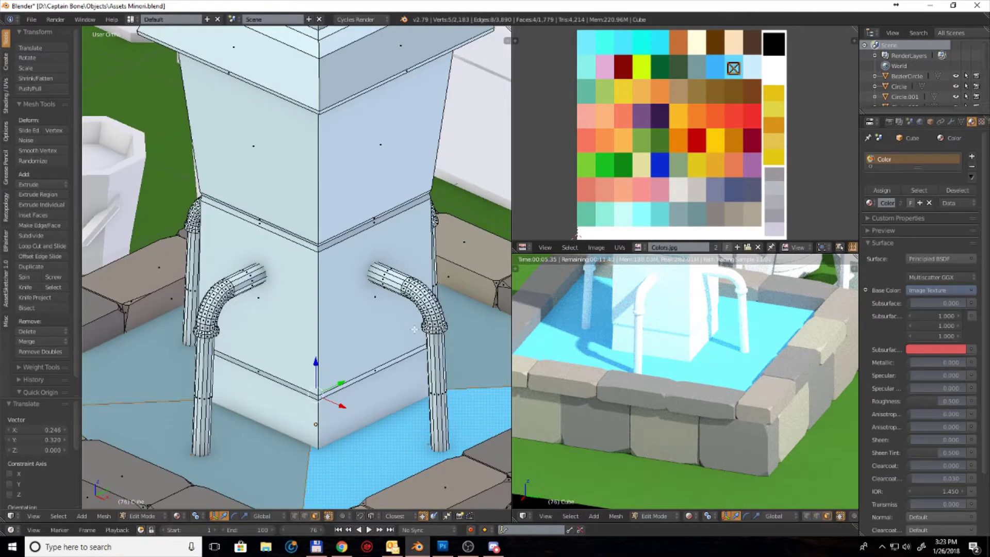
key("a")
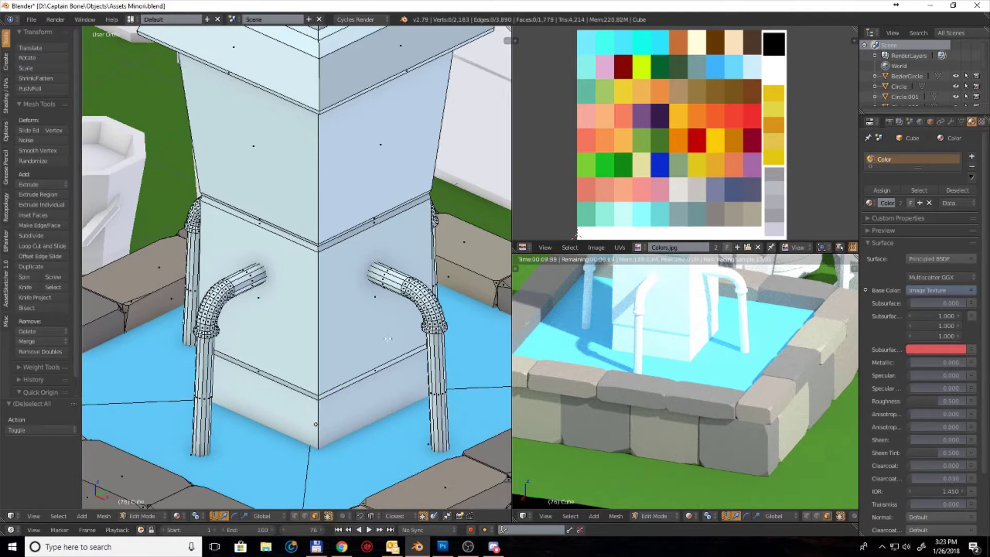
key("l")
mouse_move(392, 331)
middle_mouse_down()
mouse_move(378, 308)
mouse_move(209, 279)
middle_mouse_up()
key("l")
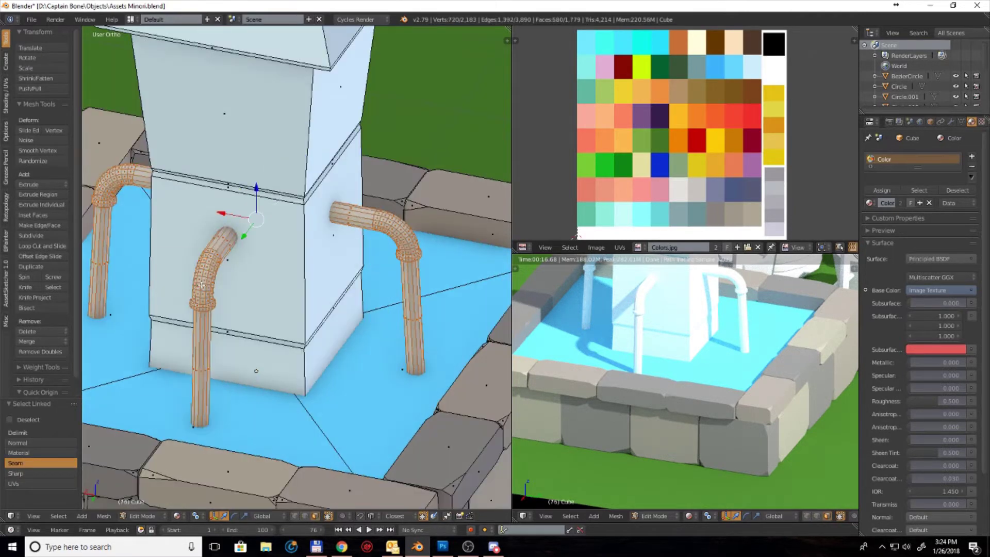
key("u")
left_click(202, 286)
left_click(236, 365)
Step: Shrink the pipe UVs and move them onto the orange-brown palette cell
key("s")
left_click(674, 133)
key("g")
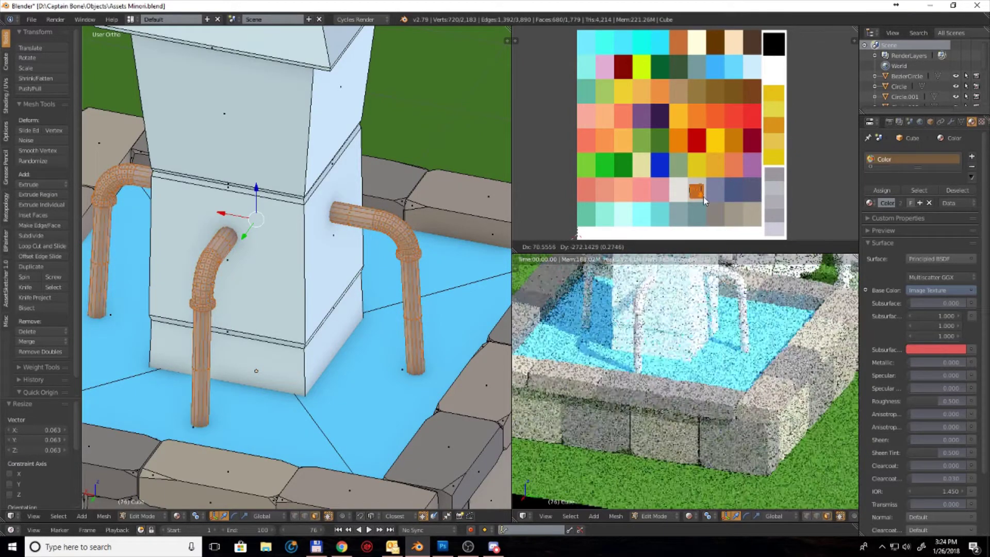
left_click(704, 196)
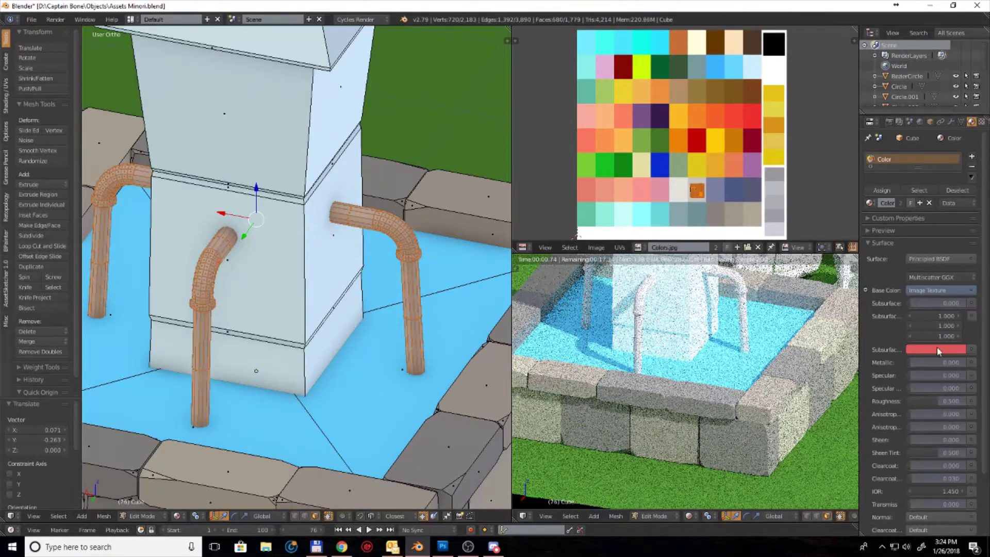
Step: Set the World ambient occlusion factor to 0.20
left_click(919, 122)
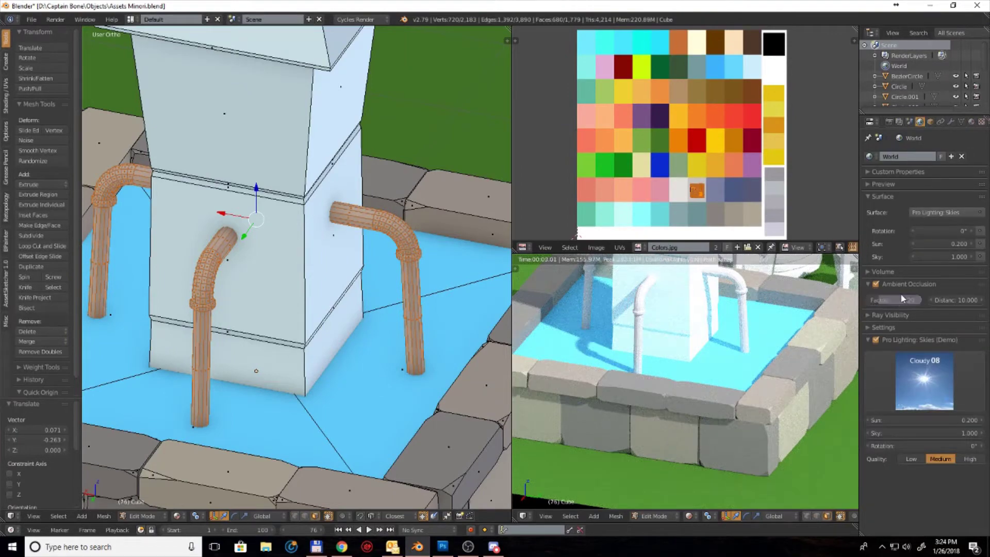
left_click_drag(901, 298, 894, 300)
scroll(686, 381, "up", 2)
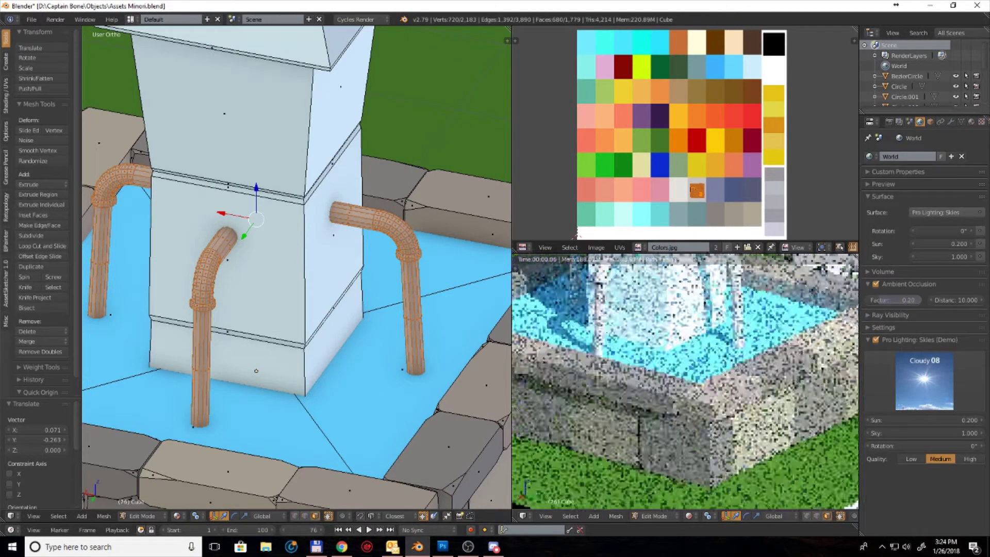
Step: Move the water stream UVs onto the top-left cyan swatch
key("a")
mouse_move(416, 321)
middle_mouse_down()
mouse_move(205, 363)
mouse_move(654, 144)
middle_mouse_up()
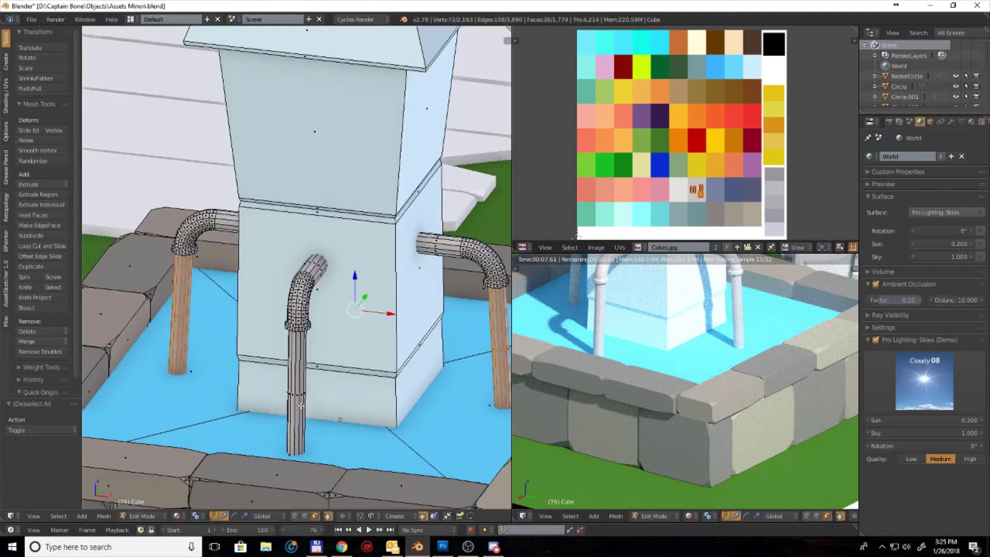
key("g")
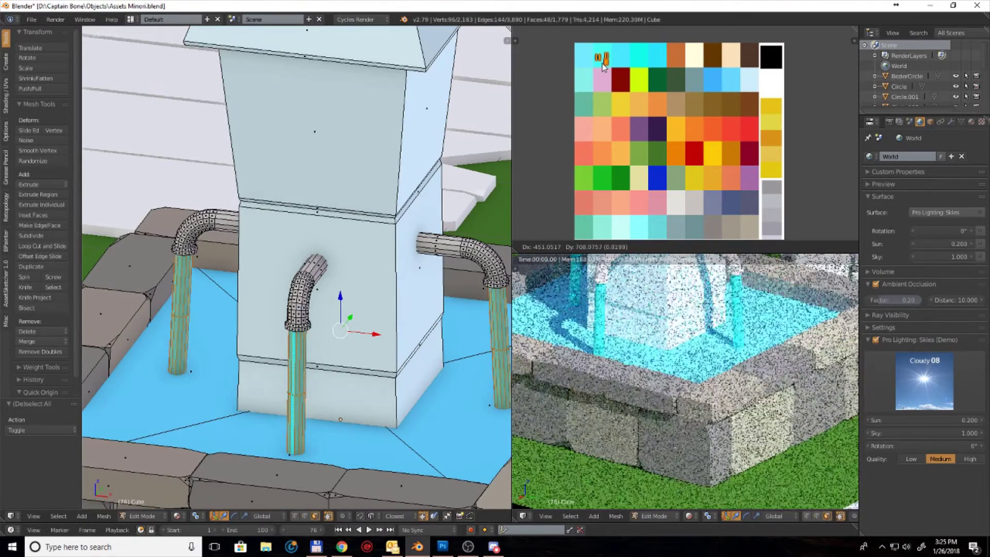
left_click(602, 64)
middle_click_drag(266, 314, 336, 350)
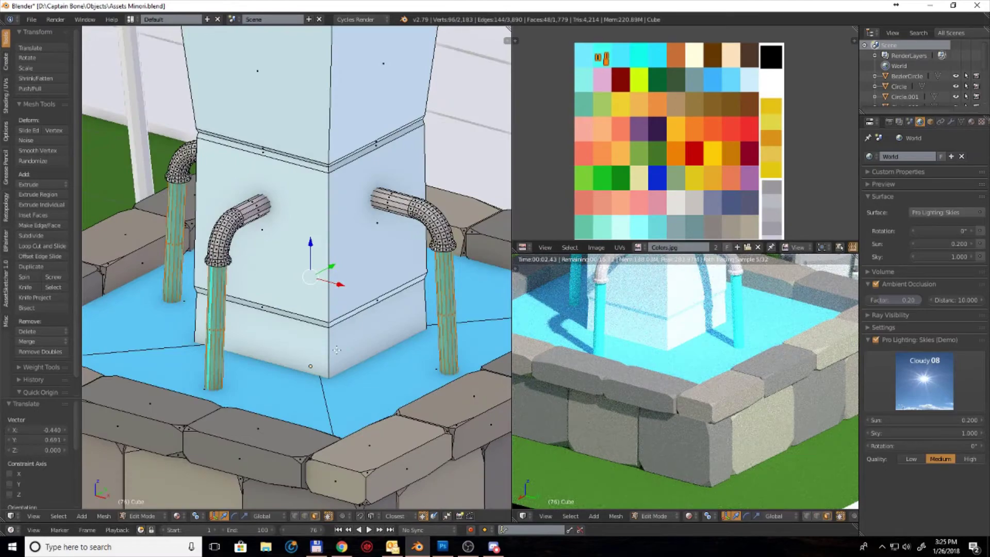
Step: Smart UV project the column and shrink its UVs onto a grey cell
key("a")
key("l")
key("u")
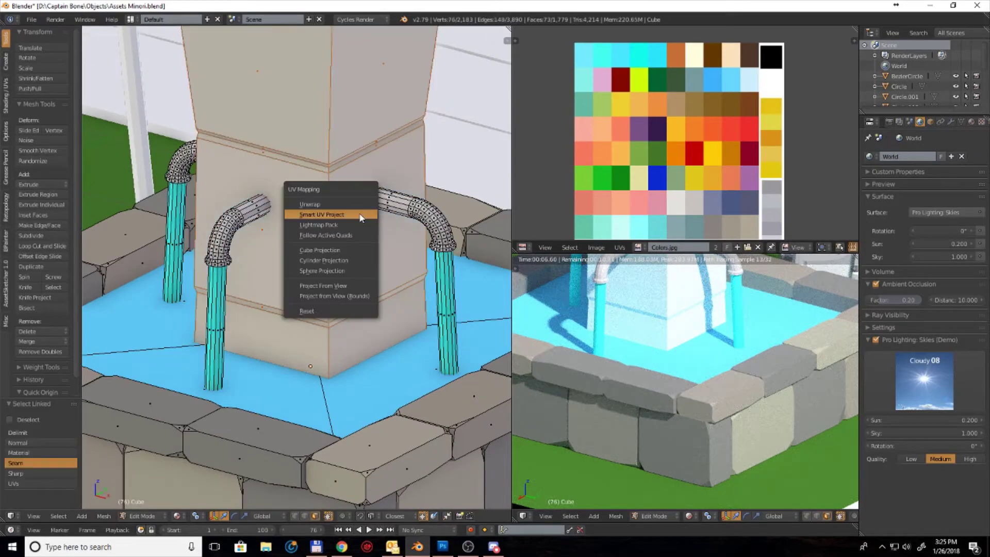
left_click(360, 214)
key("s")
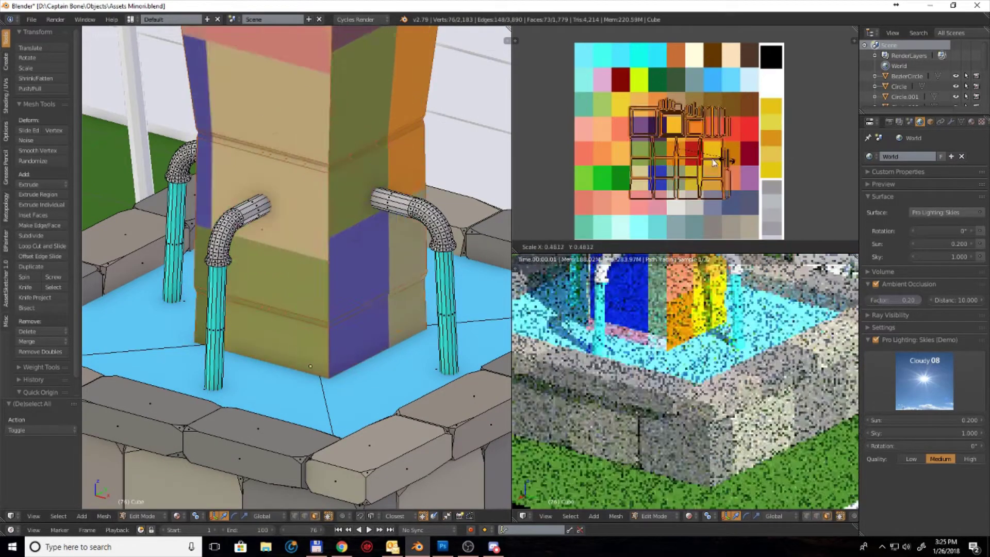
left_click(697, 153)
key("g")
left_click(732, 228)
key("s")
left_click(753, 219)
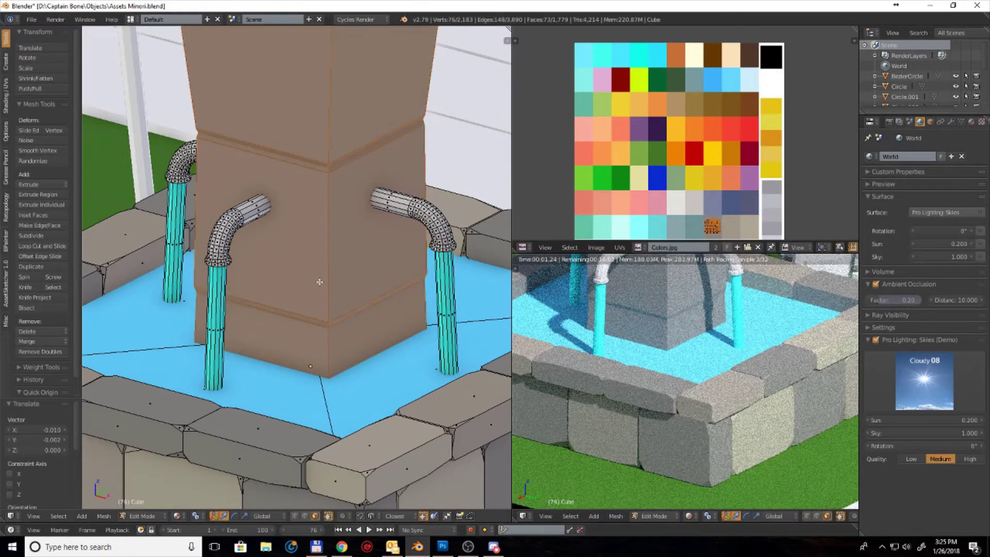
Step: Select the upper column band strips and shift their UVs to another grey cell
key("KP_5")
scroll(326, 265, "up", 2)
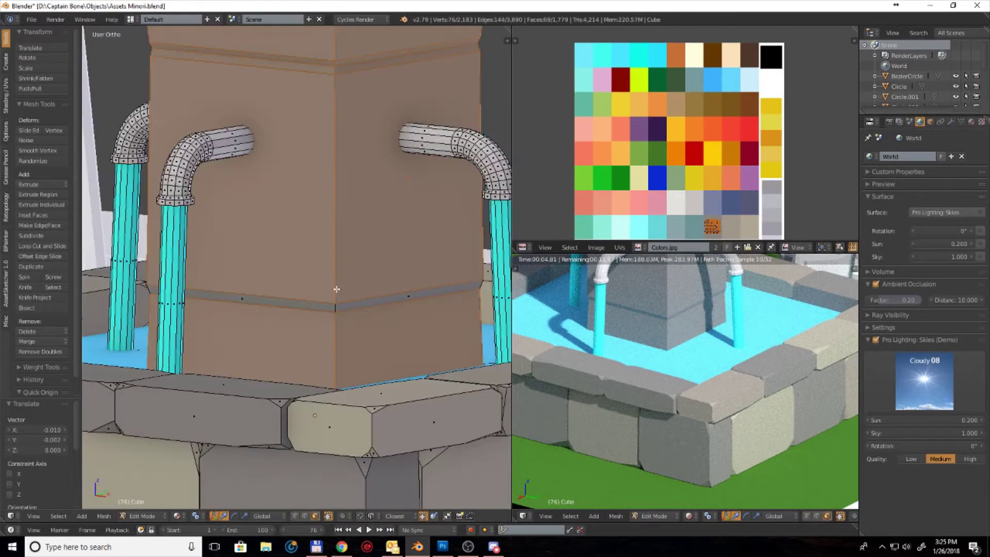
key("a")
right_click(350, 133)
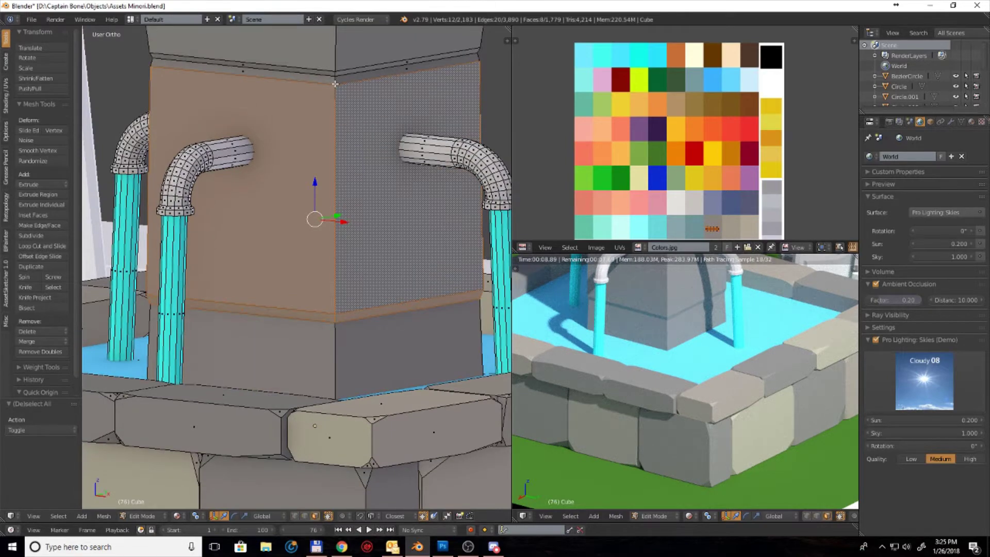
right_click_drag(335, 84, 336, 84)
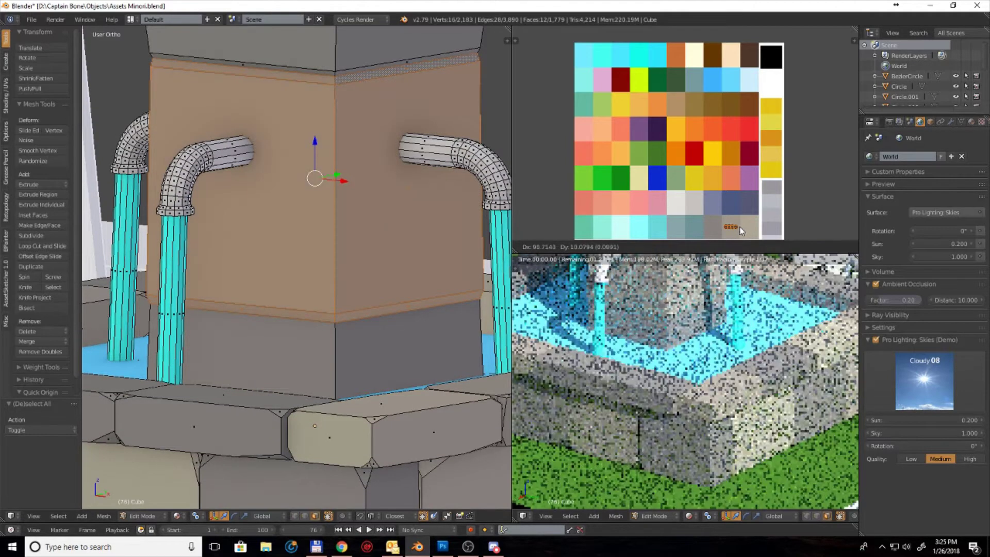
middle_click_drag(335, 83, 351, 187, "shift")
scroll(351, 187, "up", 1)
right_click(346, 176, "alt")
right_click(320, 84, "alt+shift")
scroll(324, 238, "down", 3)
middle_click_drag(324, 238, 361, 236)
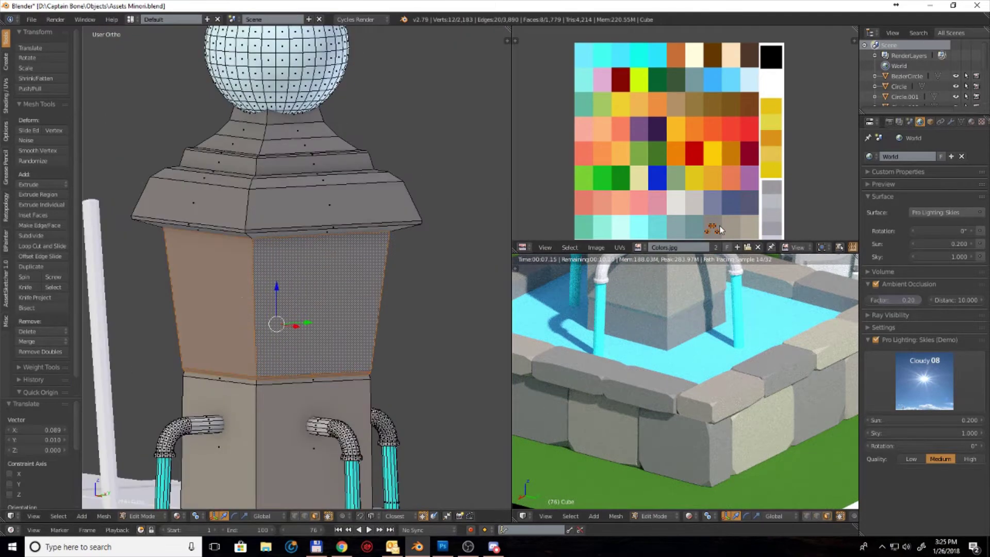
left_click_drag(721, 232, 759, 230)
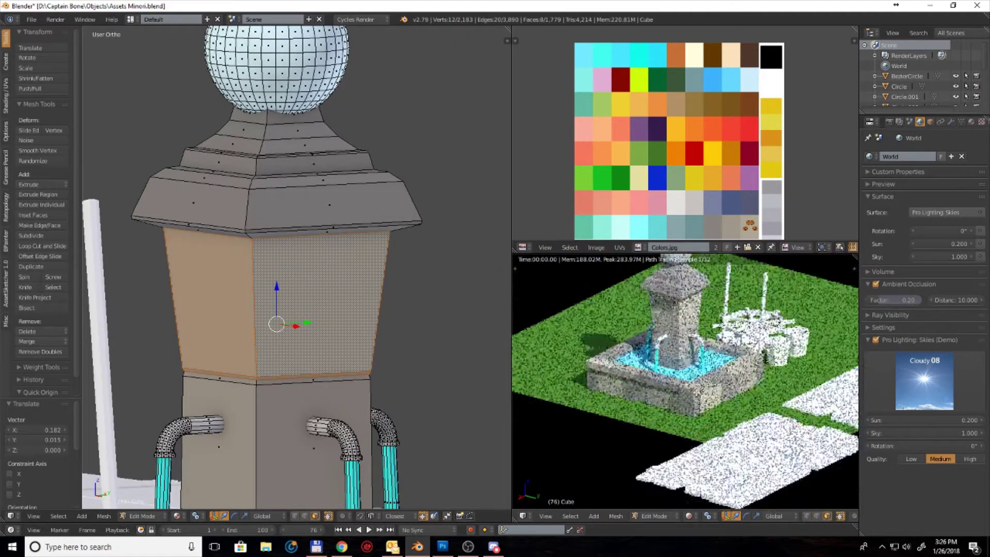
Step: Select the ledge rings and slide their UVs horizontally onto a lighter grey cell
scroll(277, 251, "up", 1)
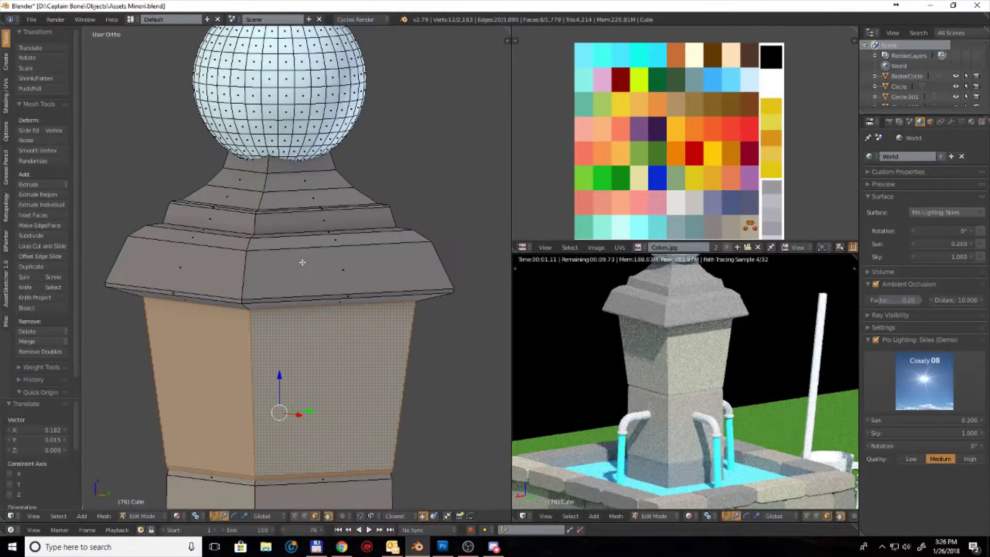
scroll(277, 251, "up", 1)
middle_click_drag(276, 252, 276, 256)
key("l")
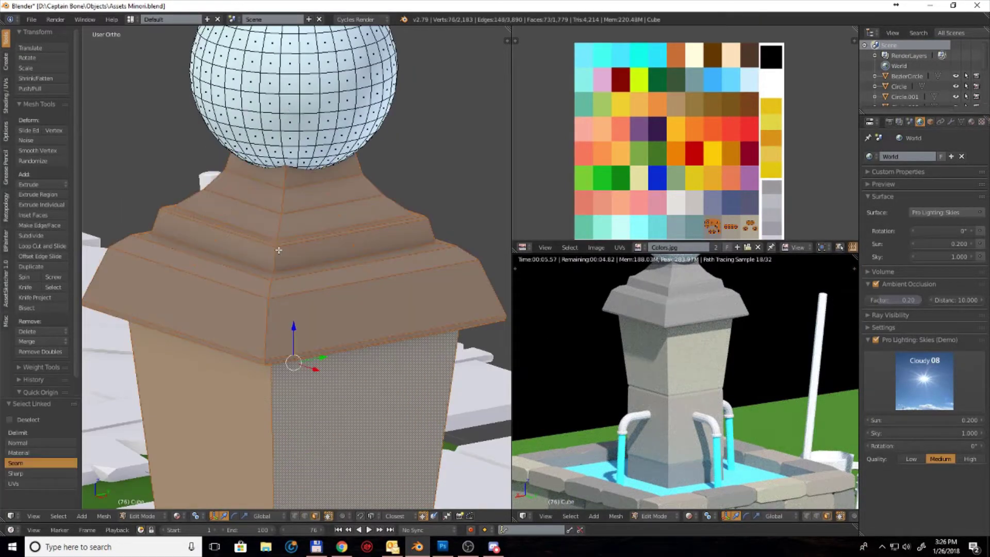
scroll(278, 250, "up", 3)
key("a")
right_click(305, 259, "alt")
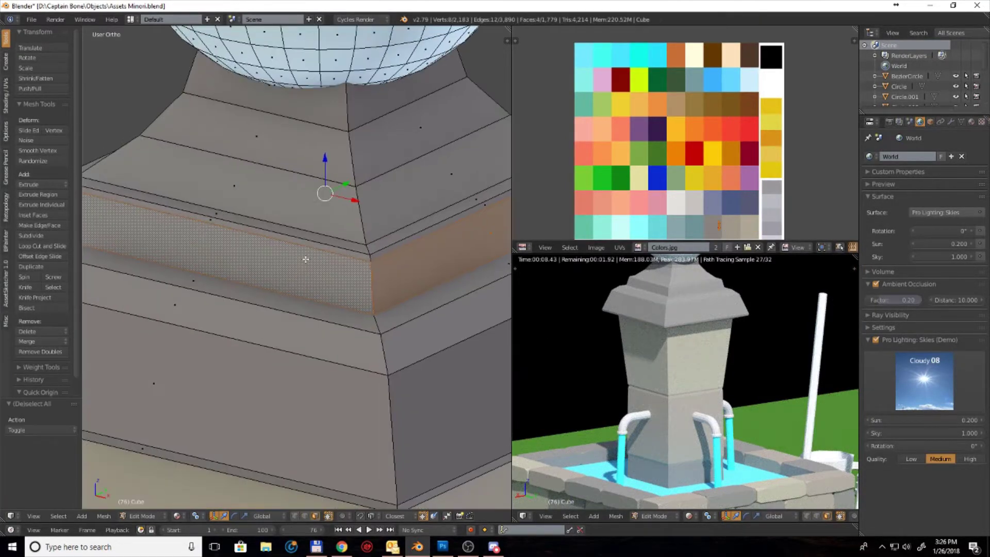
right_click(369, 253, "alt+shift")
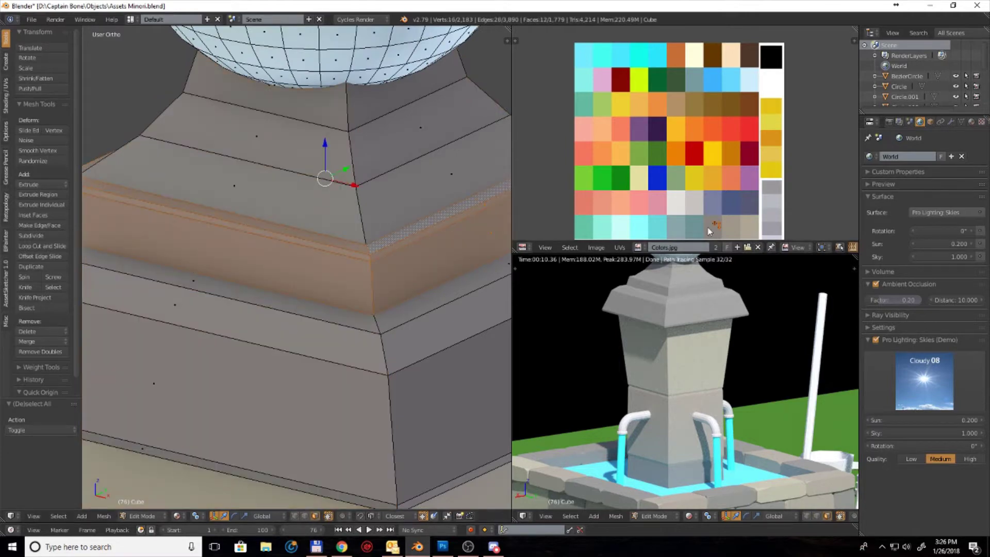
key("g")
key("x")
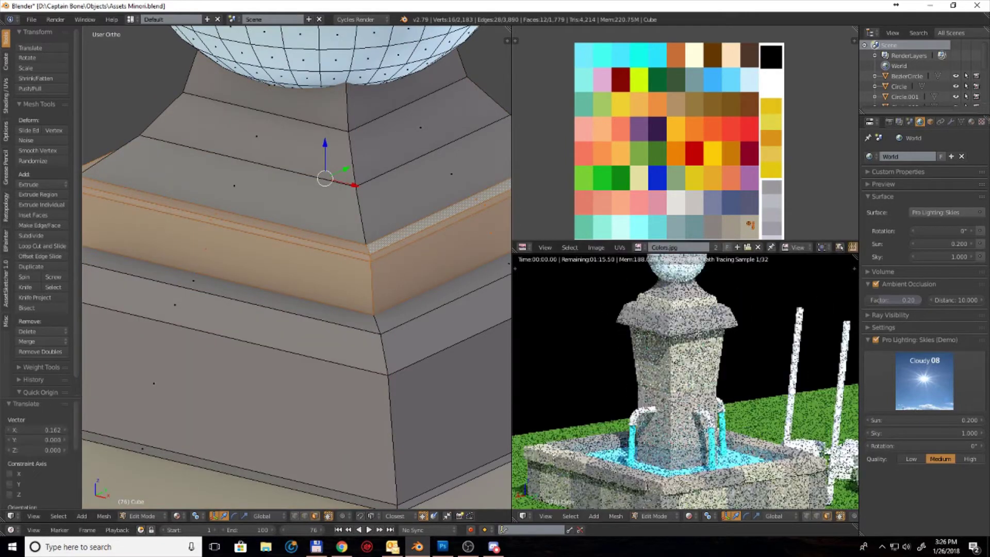
left_click(750, 225)
scroll(330, 155, "down", 3)
Step: Smart UV project the top sphere and place its tiny UV island on a grey cell
key("a")
key("l")
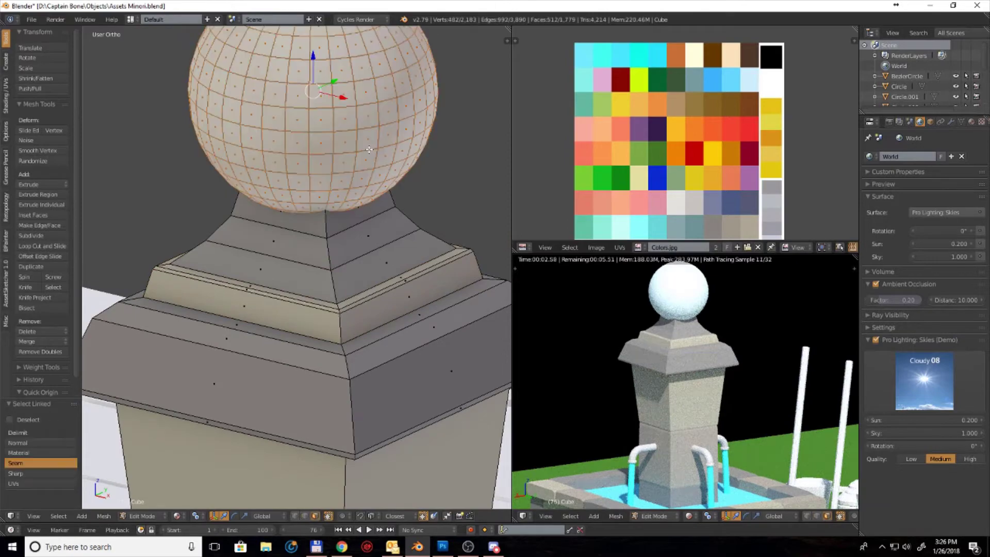
key("u")
left_click(369, 149)
left_click(381, 237)
key("a")
key("s")
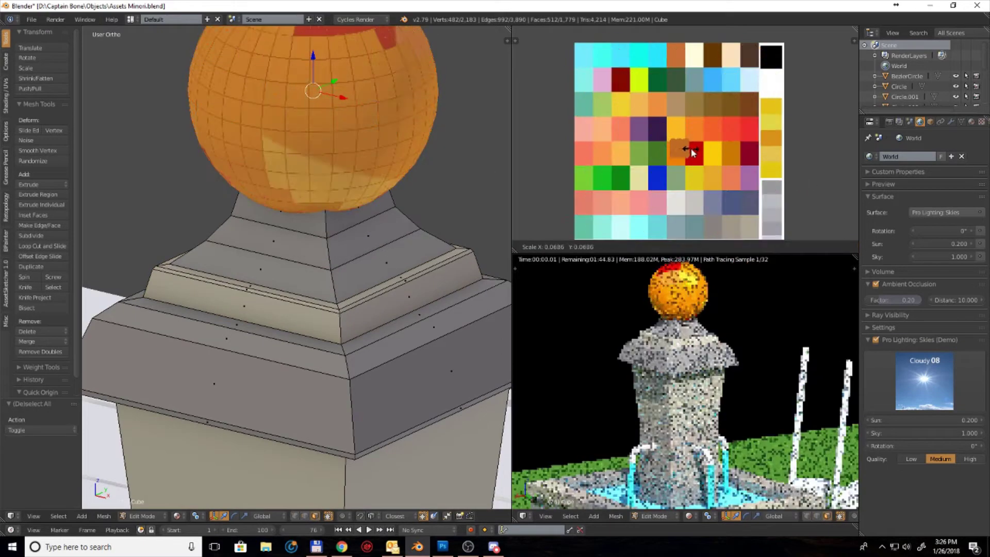
left_click(683, 152)
key("g")
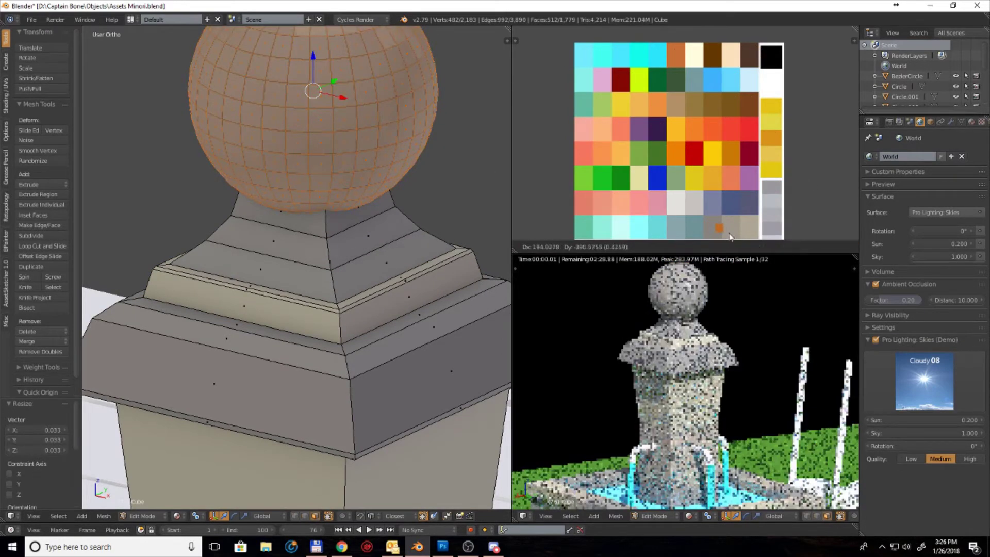
left_click(743, 237)
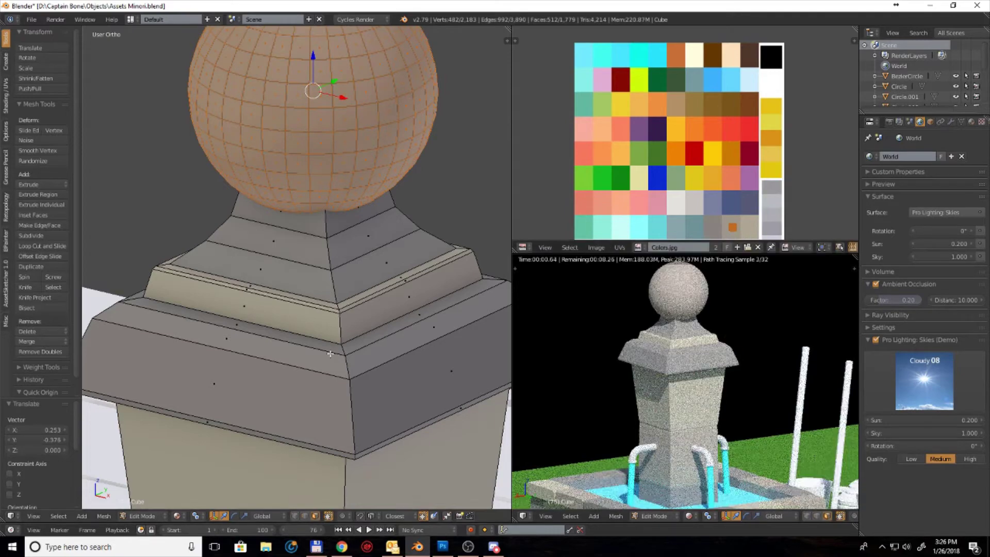
Step: Inspect the whole fountain, switch to solid shading and return to Object Mode
scroll(468, 347, "down", 5)
scroll(676, 467, "down", 2)
scroll(310, 246, "down", 2)
middle_click_drag(311, 216, 310, 246)
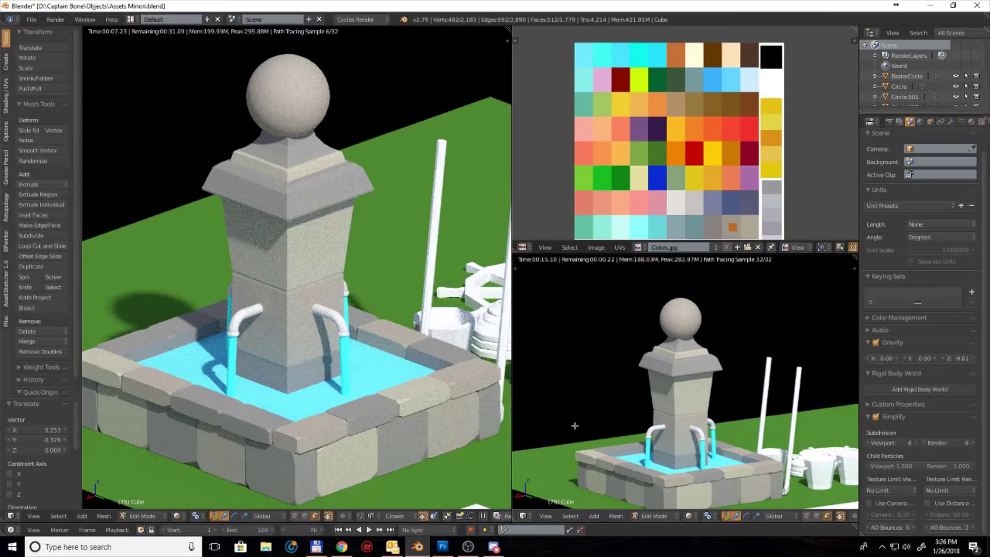
middle_click_drag(416, 417, 111, 415)
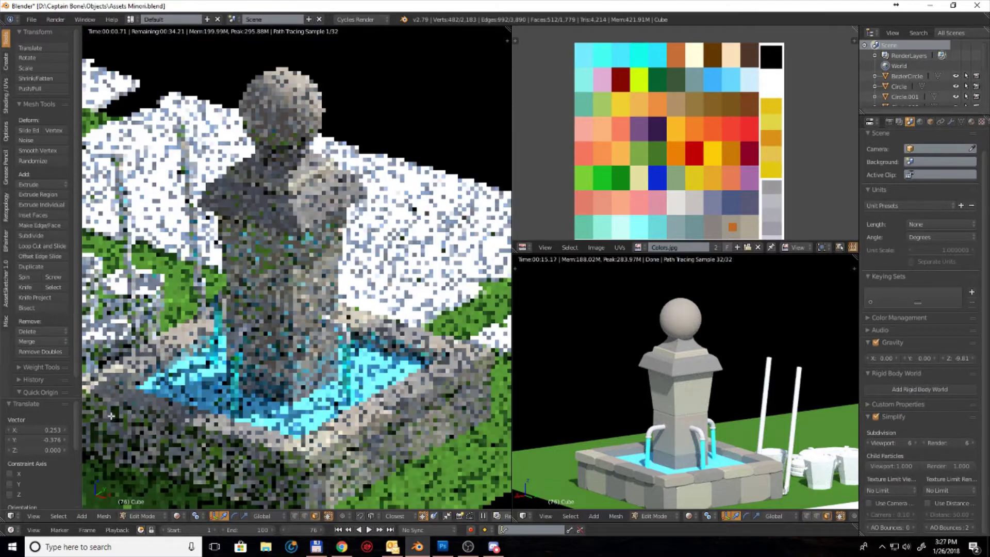
key("z")
left_click(178, 515)
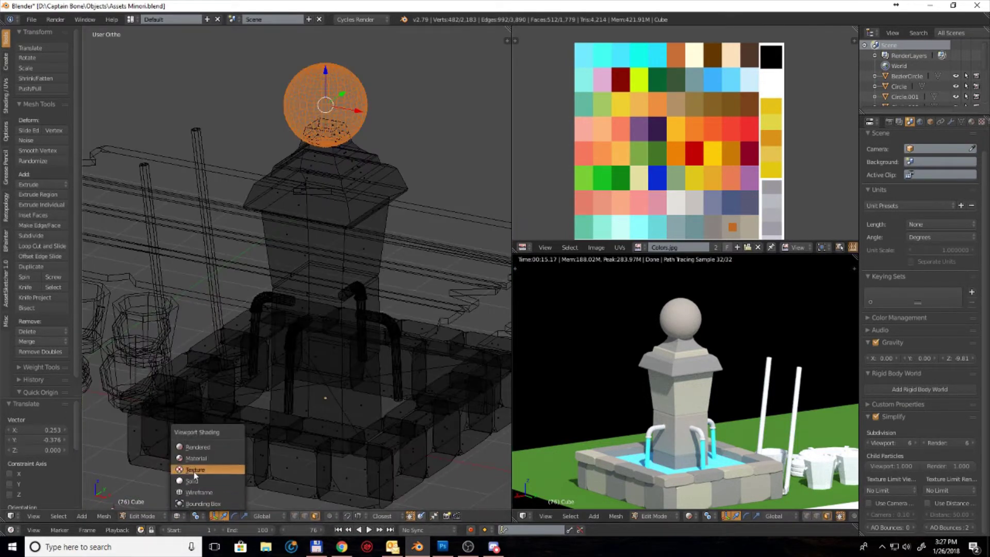
left_click(207, 466)
key("Tab")
scroll(370, 323, "up", 5)
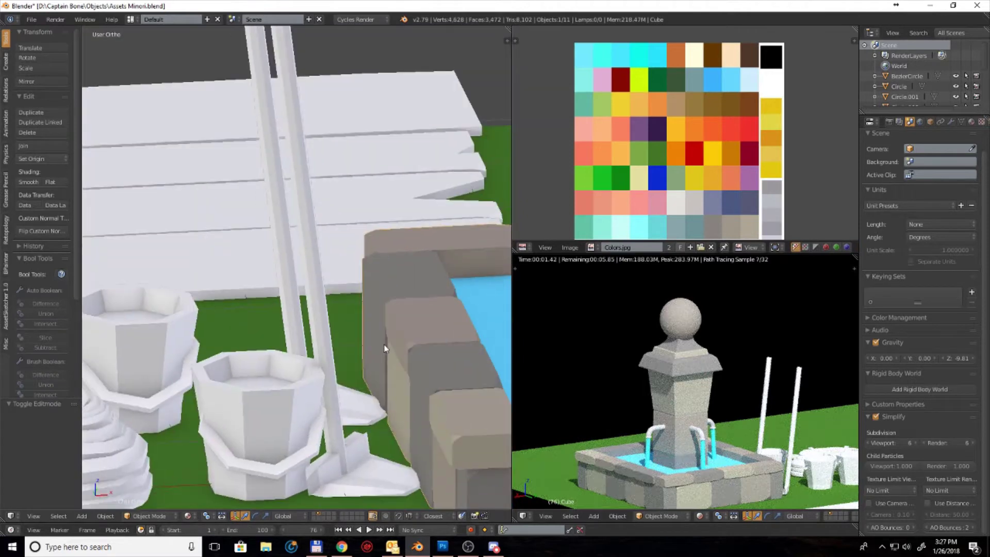
Step: Select the bucket in Edit Mode, picking its body, handle and mop with L
right_click(309, 408)
key("Tab")
middle_click_drag(308, 404, 255, 401)
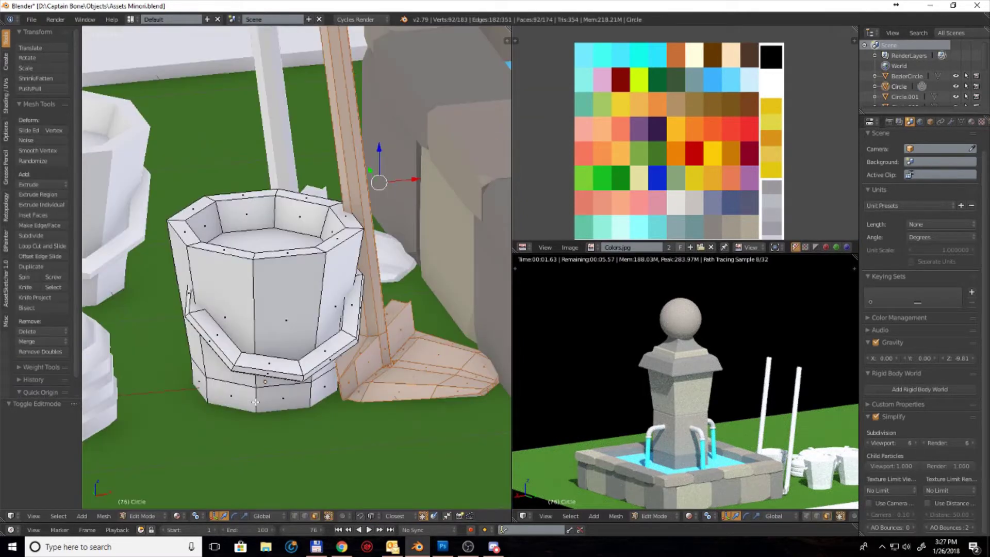
right_click(286, 320)
key("l")
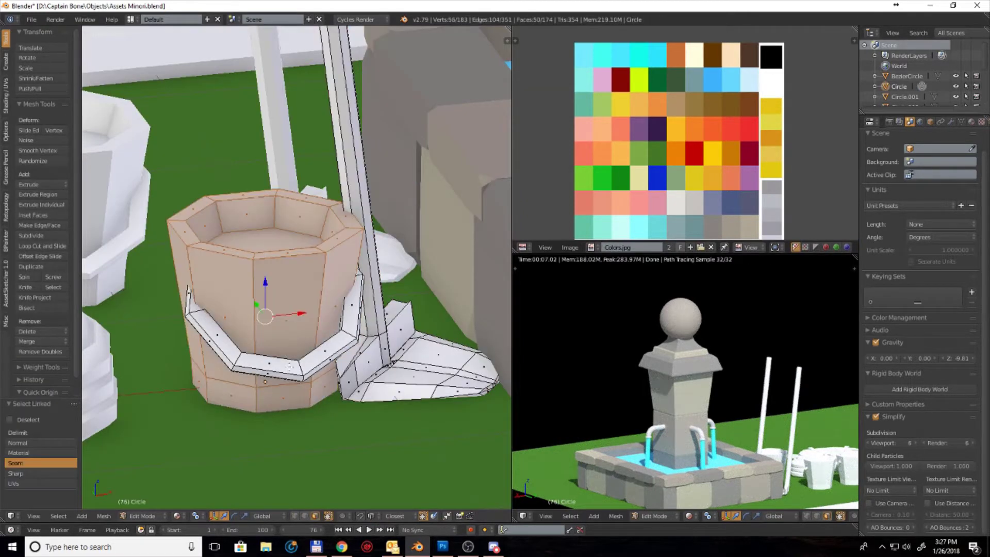
key("l")
key("l")
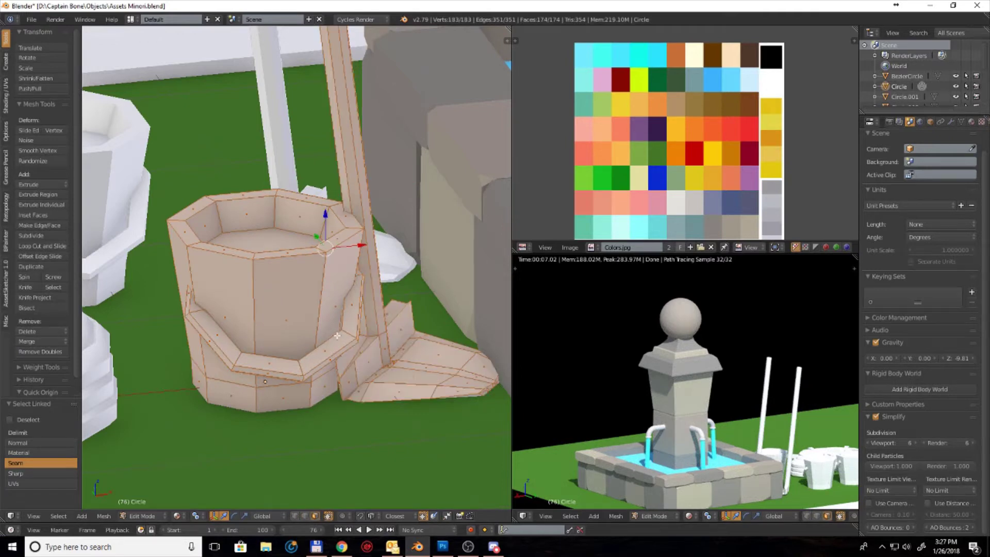
Step: Reveal all hidden geometry, then hide everything except the selected bucket parts
scroll(297, 321, "down", 4)
scroll(282, 358, "up", 4)
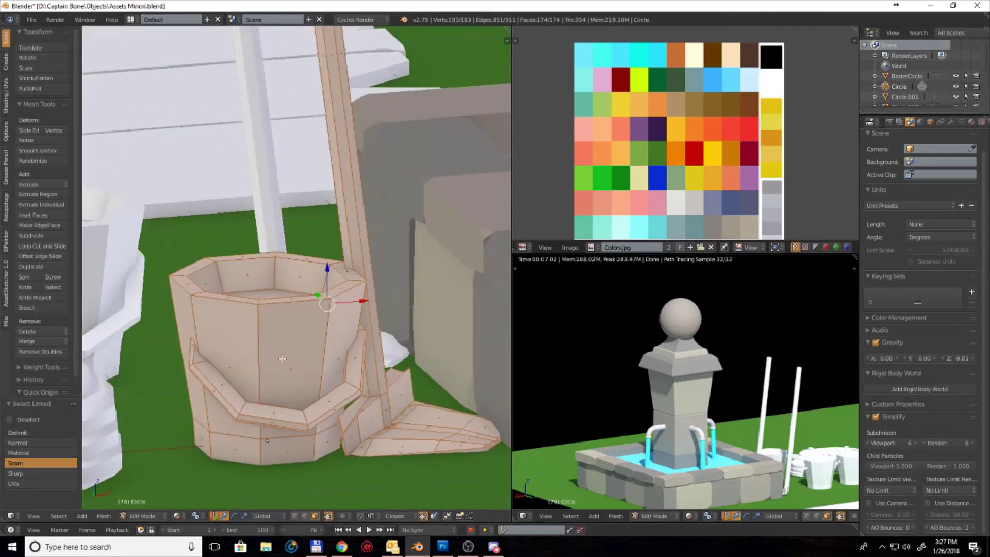
key("alt+h")
key("shift+h")
right_click(302, 345)
key("a")
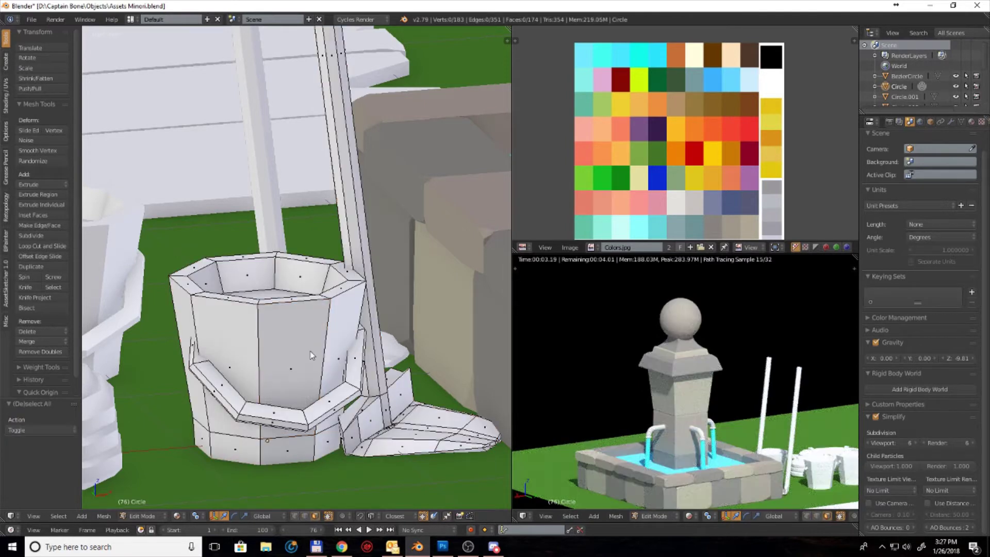
Step: Isolate the bucket and mop in local view and return to Edit Mode with its faces selected
key("Tab")
key("shift+h")
key("KP_5")
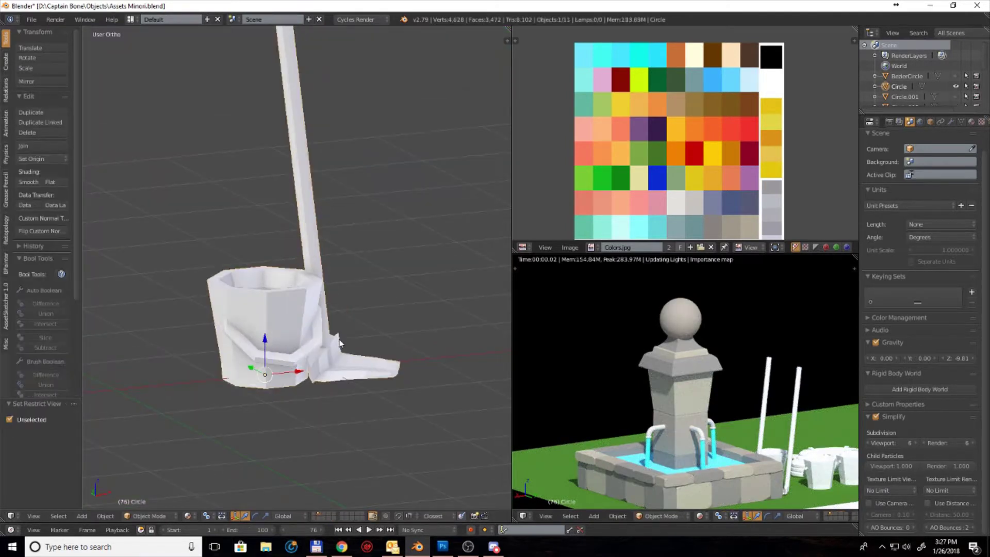
key("KP_Decimal")
key("Tab")
scroll(379, 267, "up", 2)
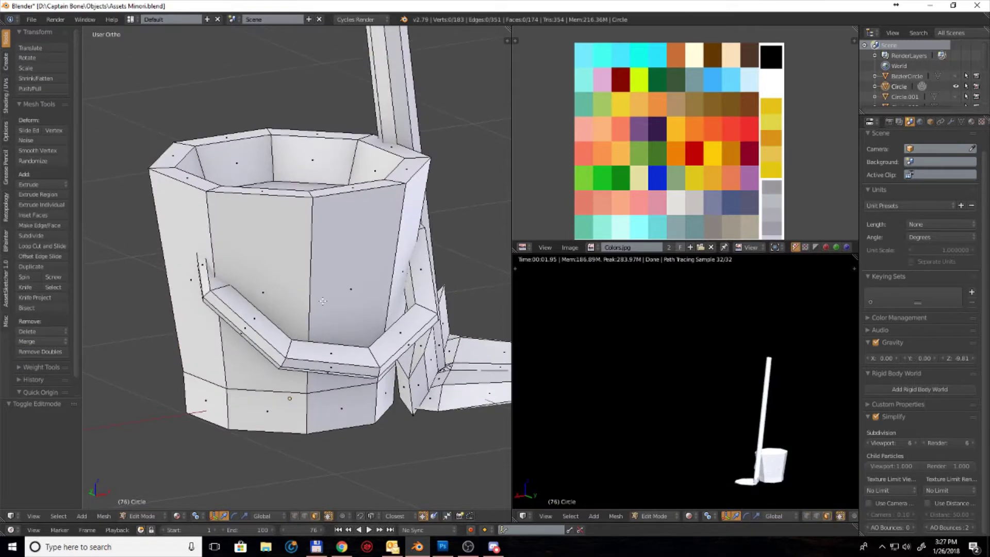
key("l")
left_click(971, 122)
Step: Assign the Color material and Smart UV Project the bucket onto the orange palette cell
left_click(876, 203)
left_click(804, 223)
key("u")
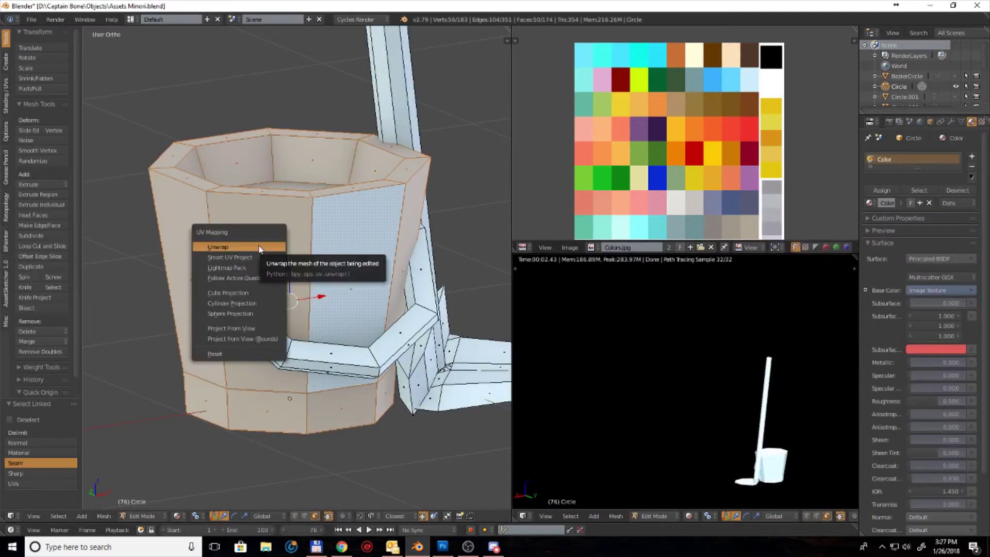
left_click(261, 248)
key("u")
left_click(309, 243)
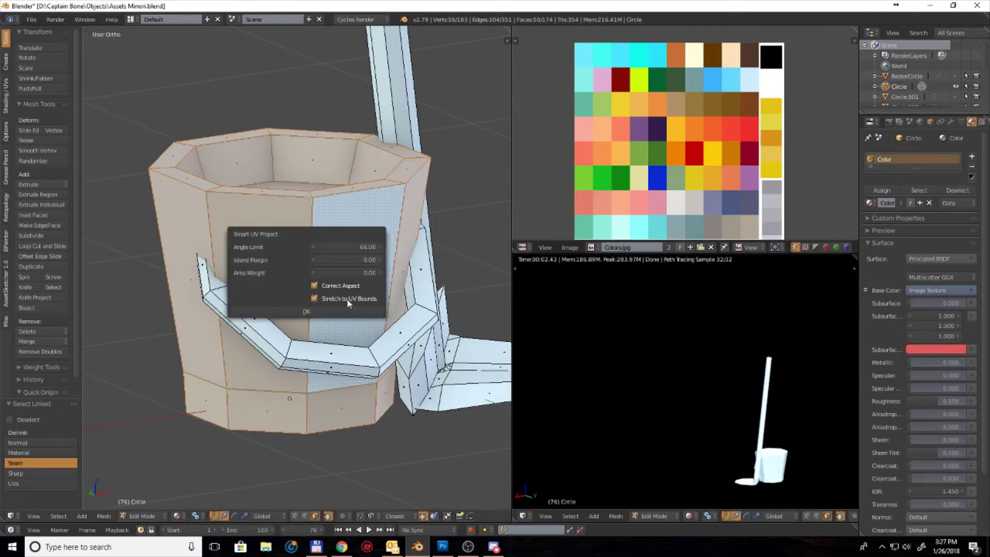
left_click(323, 311)
key("s")
left_click(692, 151)
key("g")
left_click(693, 111)
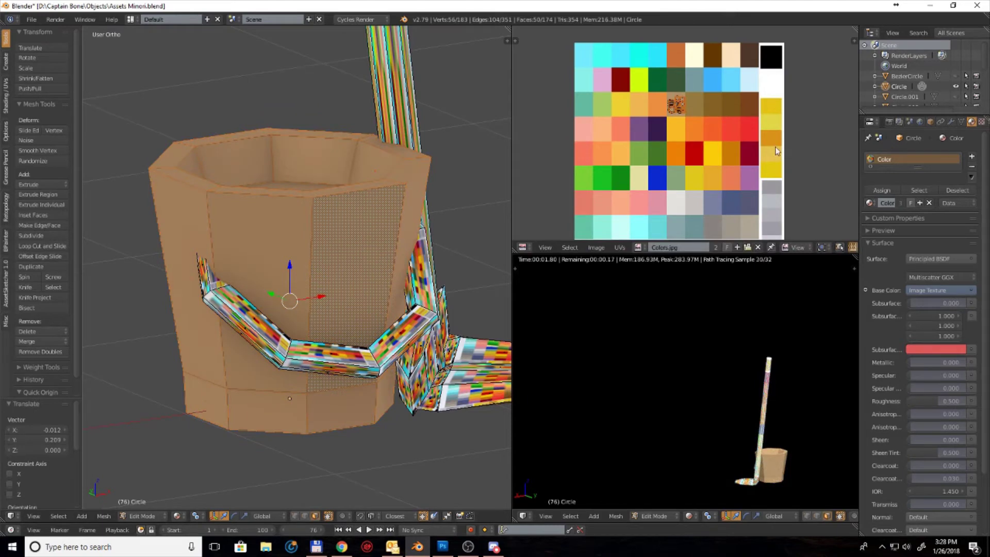
Step: Move the bucket's bottom rings' UVs onto the pale blue cell
right_click(301, 408, "alt")
middle_click_drag(301, 408, 213, 429)
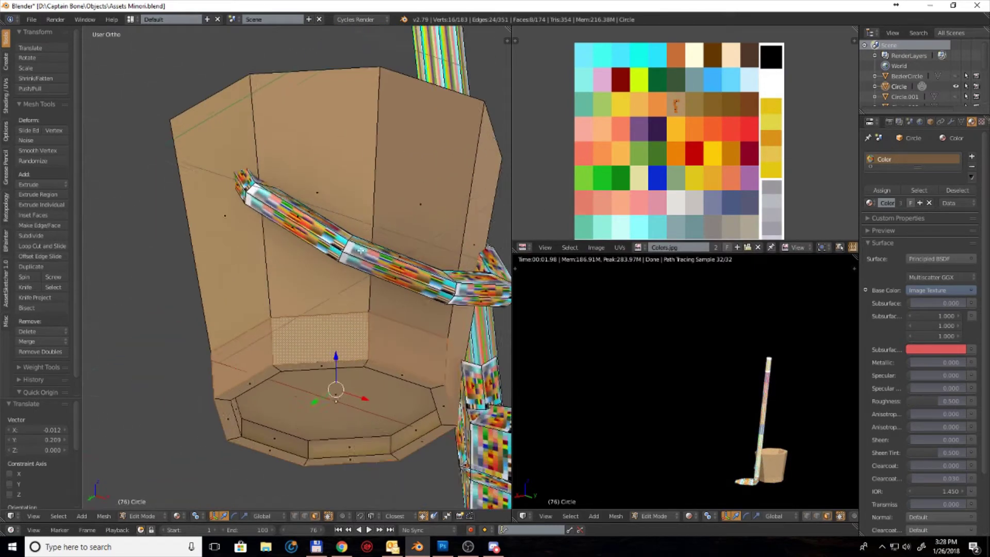
key("ctrl+KP_Add")
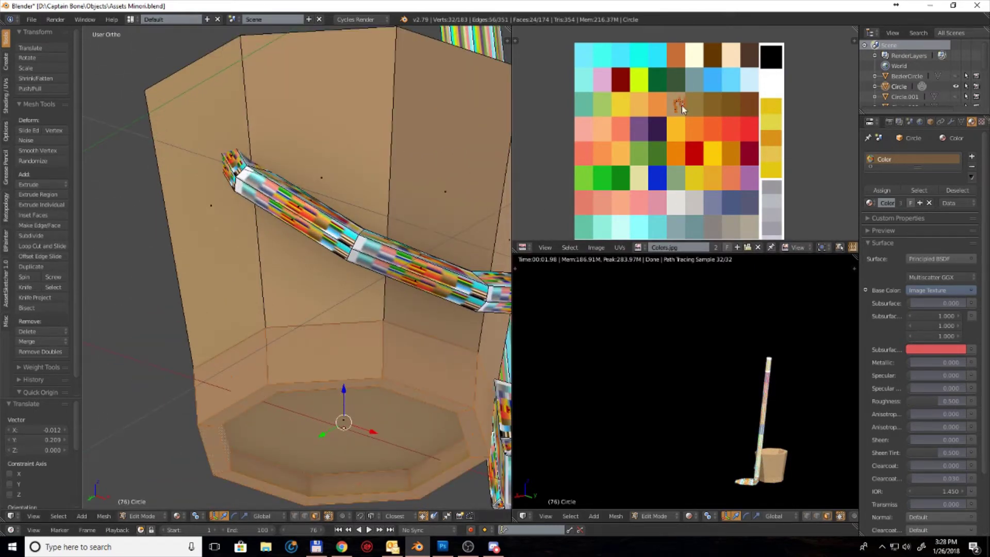
key("g")
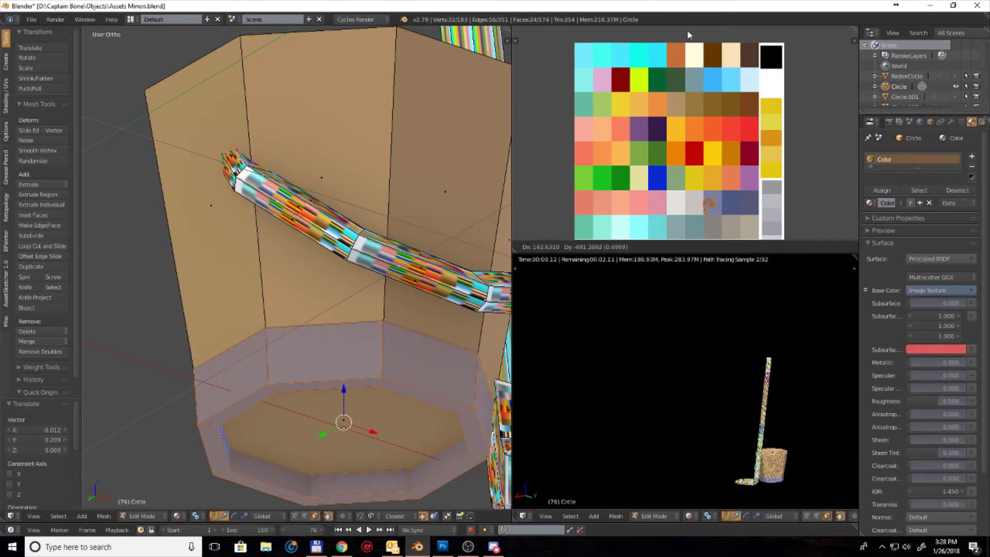
left_click(697, 231)
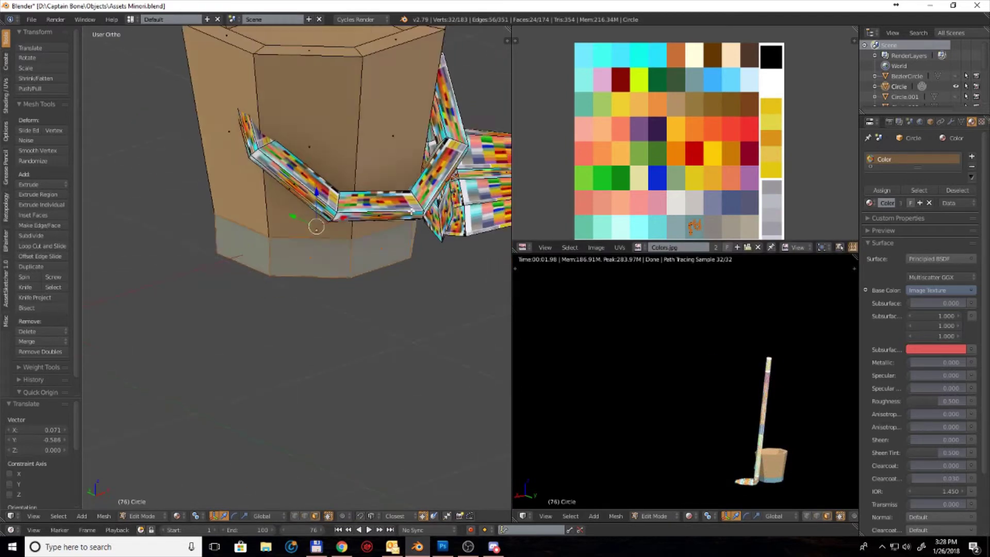
Step: Move the bucket's top water face UVs onto the cyan cell
middle_click_drag(309, 258, 335, 216)
key("g")
left_click(608, 65)
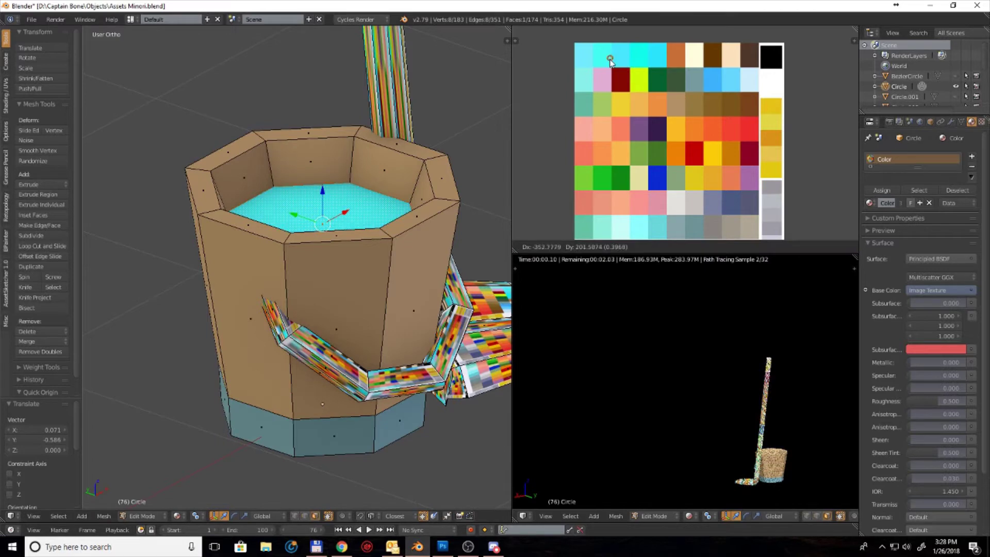
scroll(360, 268, "down", 2)
middle_click_drag(361, 268, 381, 282)
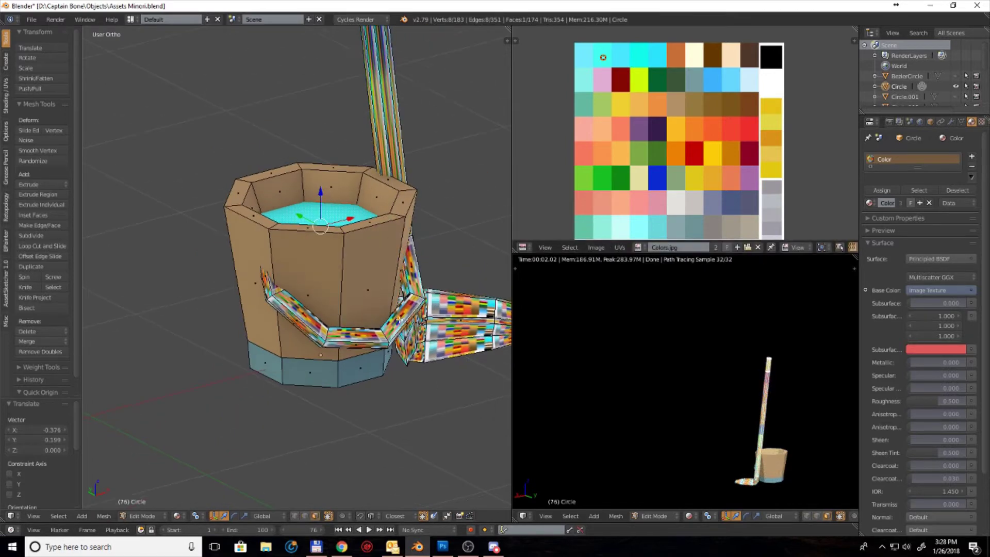
Step: Select only the bucket handle and Smart UV Project it
key("l")
key("a")
key("l")
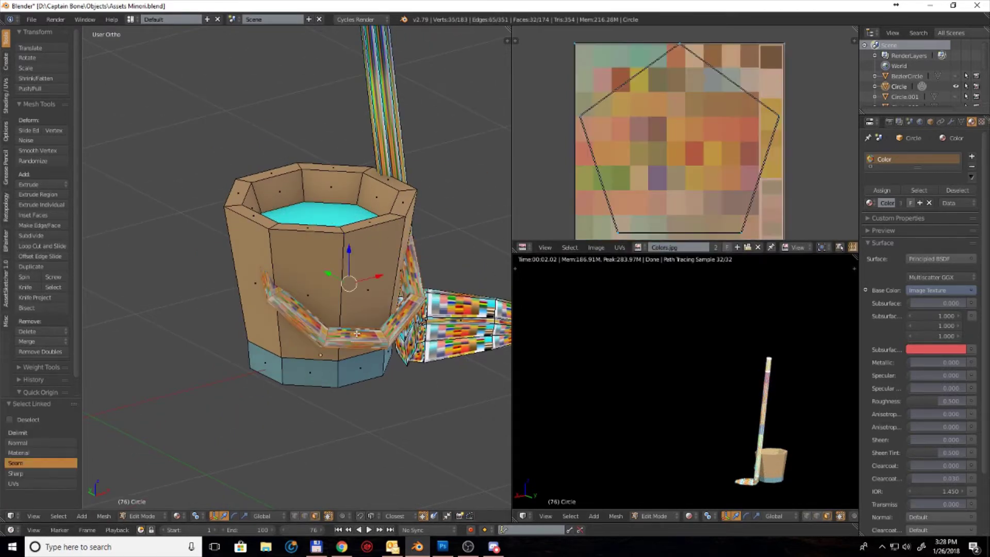
key("u")
left_click(359, 331)
left_click(361, 407)
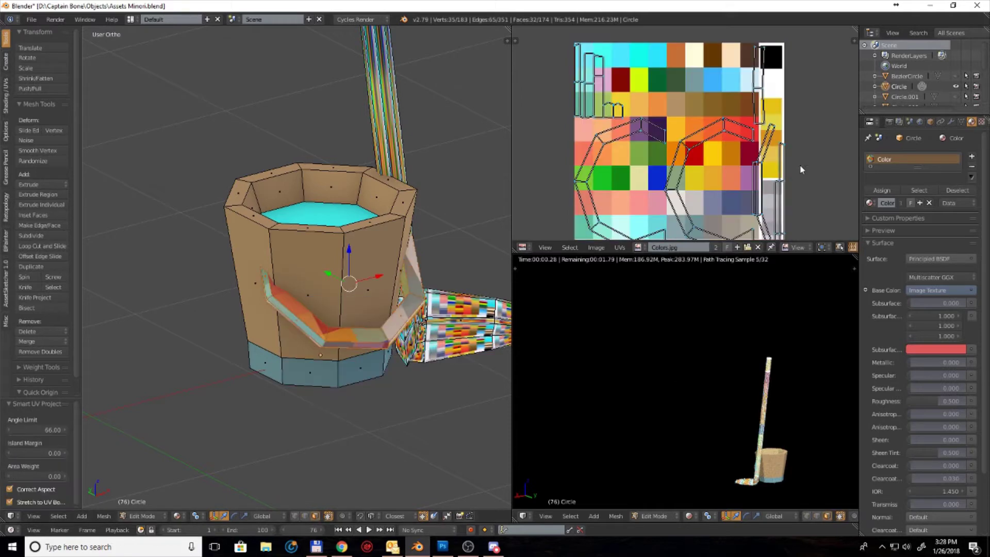
Step: Shrink the handle's UVs and place them on a beige palette cell
key("a")
key("s")
left_click(704, 161)
key("g")
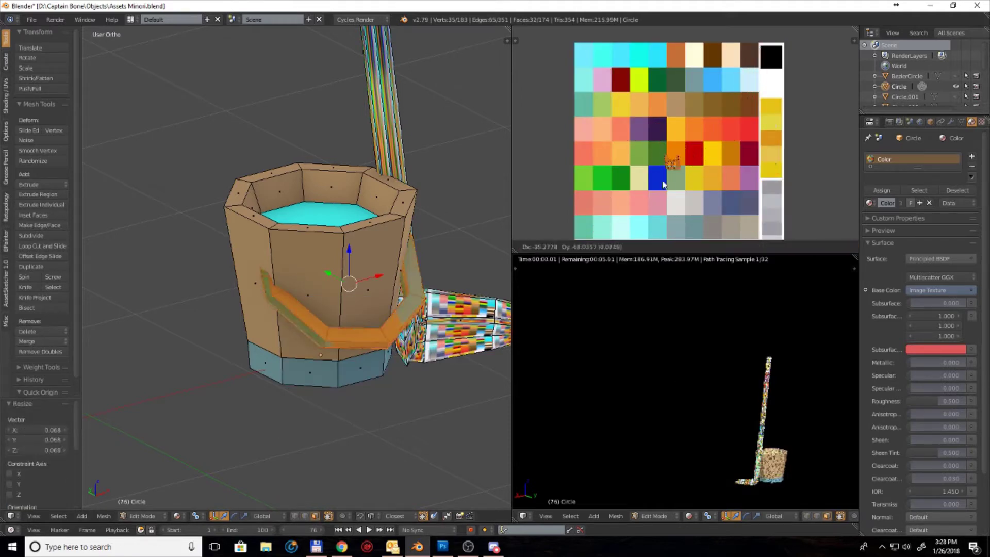
left_click(670, 189)
key("s")
left_click(664, 192)
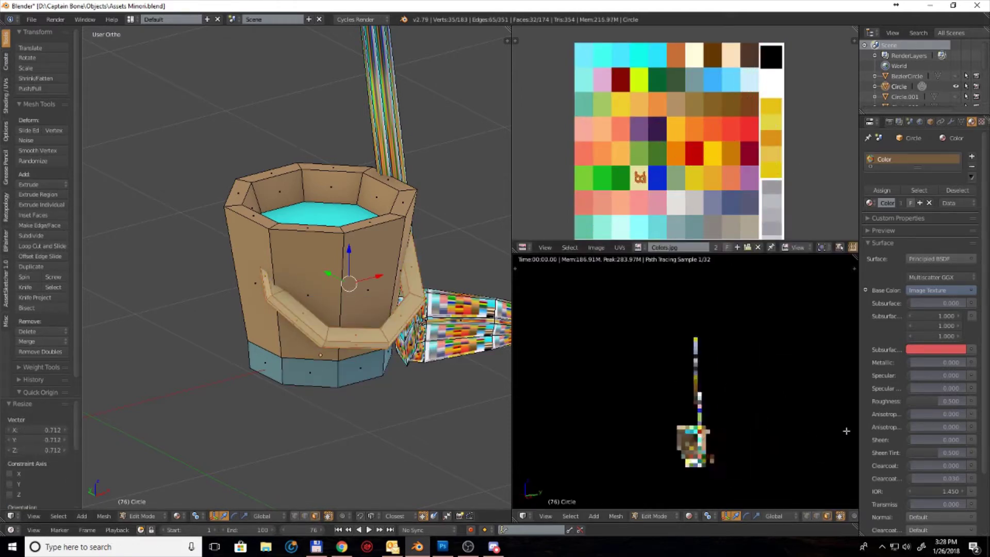
scroll(361, 288, "up", 3)
scroll(773, 412, "up", 3)
scroll(825, 309, "up", 3)
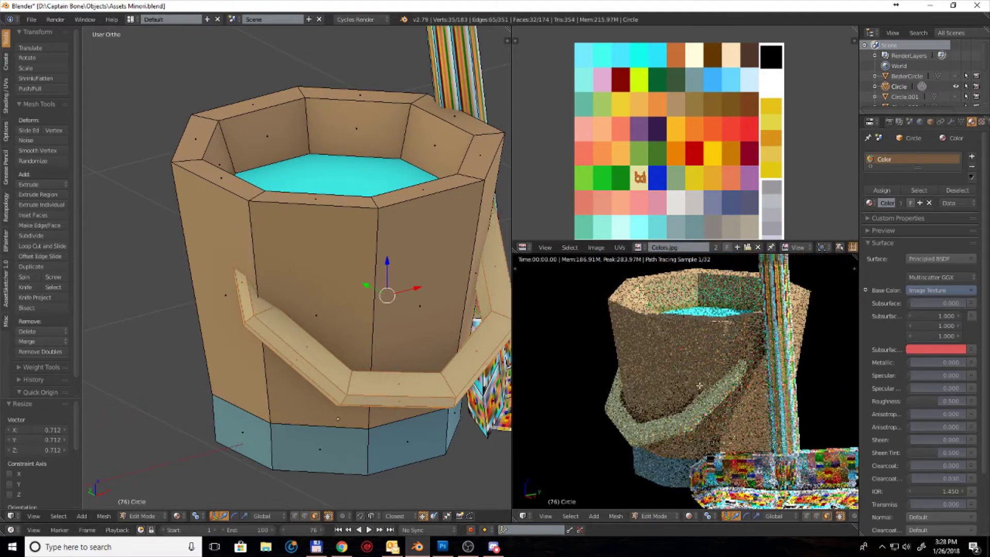
scroll(405, 300, "down", 2)
scroll(405, 300, "down", 2)
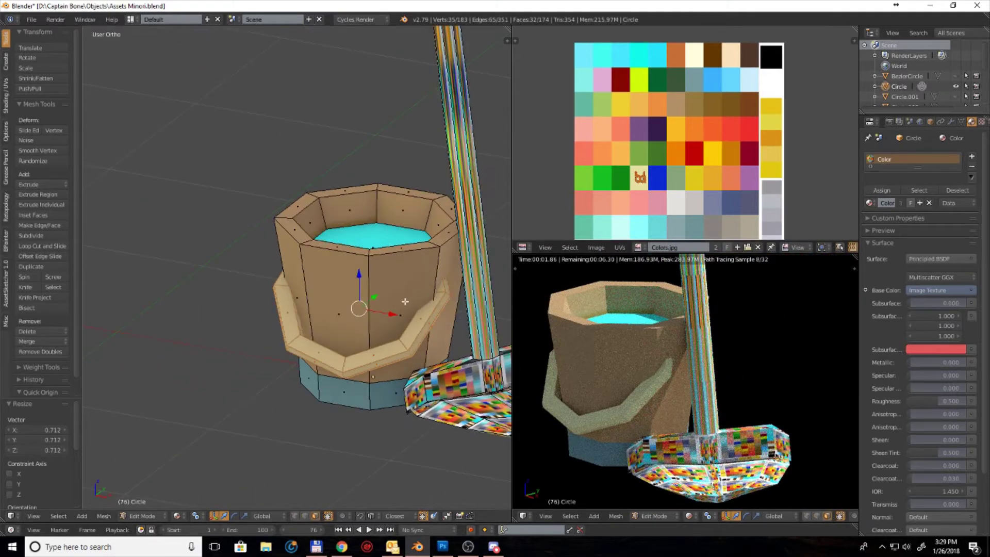
scroll(404, 300, "down", 1)
Step: Select the mop, Smart UV Project it and scale its UVs onto the orange cell
key("l")
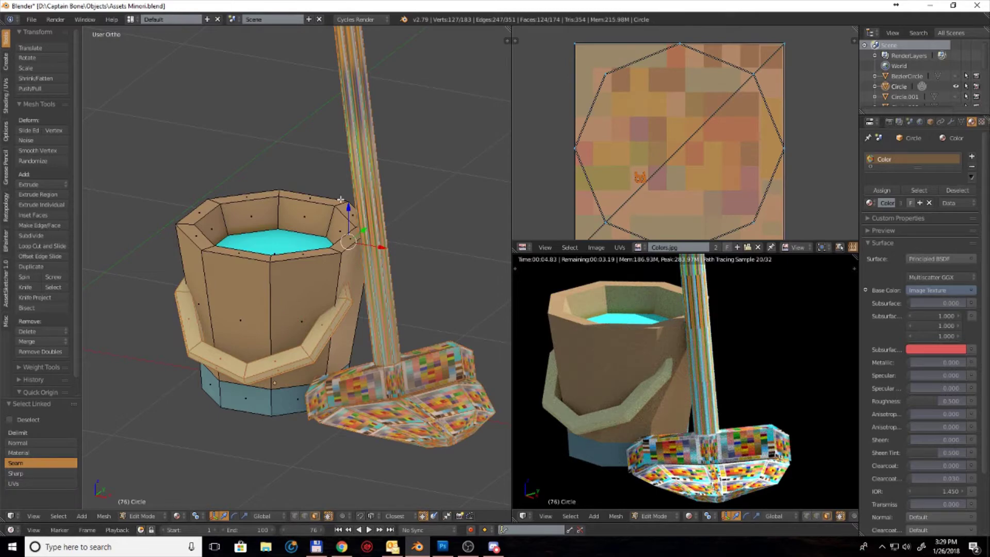
key("u")
left_click(339, 192)
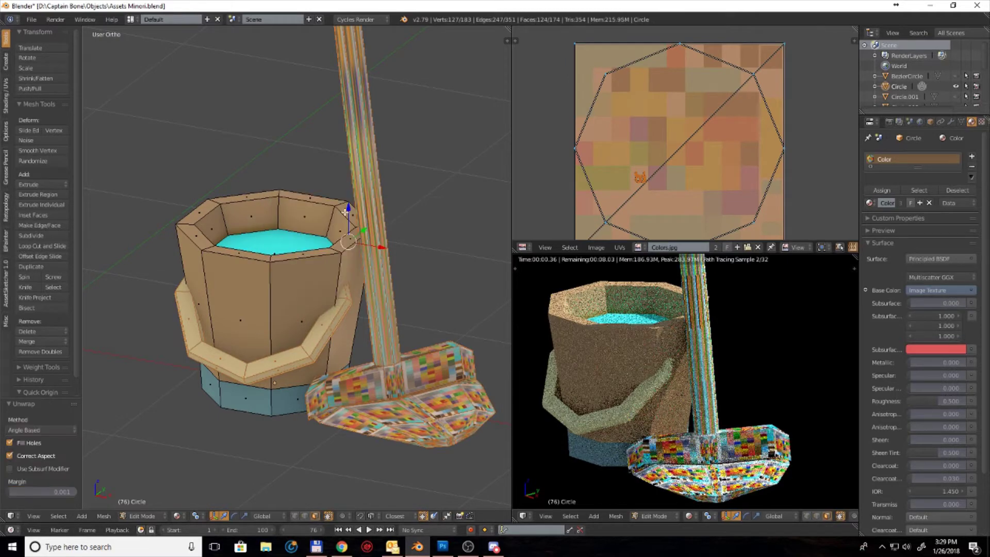
key("u")
left_click(309, 200)
left_click(392, 280)
key("a")
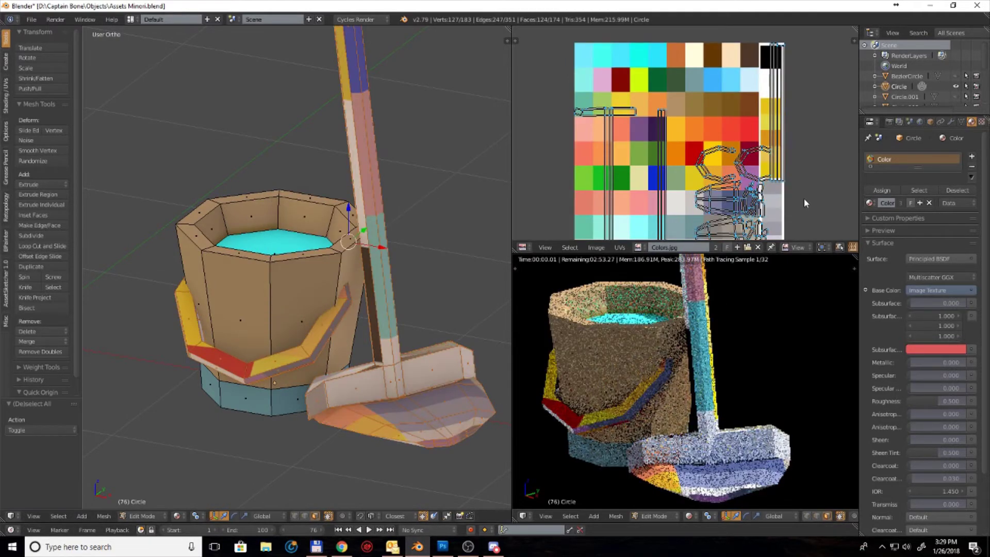
key("s")
left_click(682, 152)
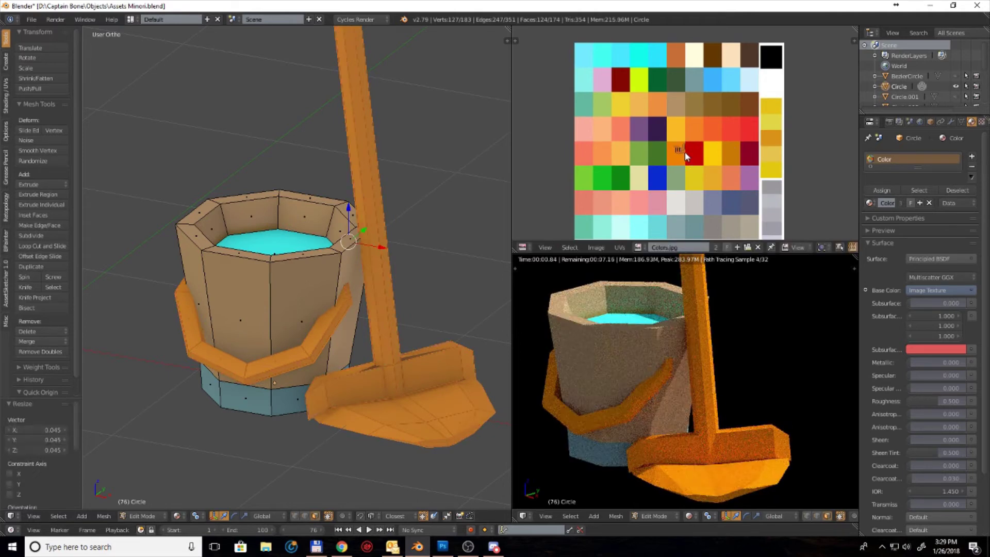
Step: Unhide all geometry and reposition the handle UVs on the beige cell
key("h")
key("alt+h")
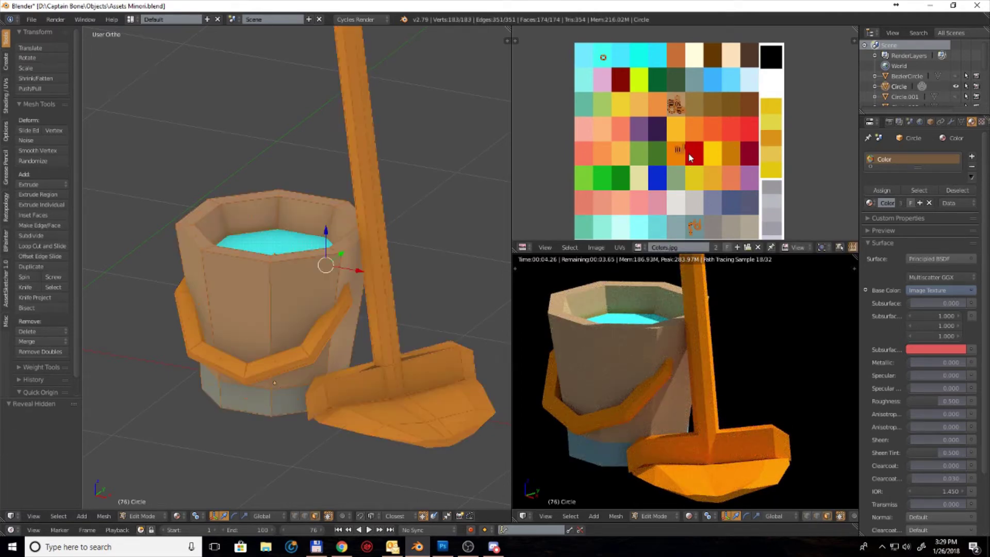
key("a")
key("l")
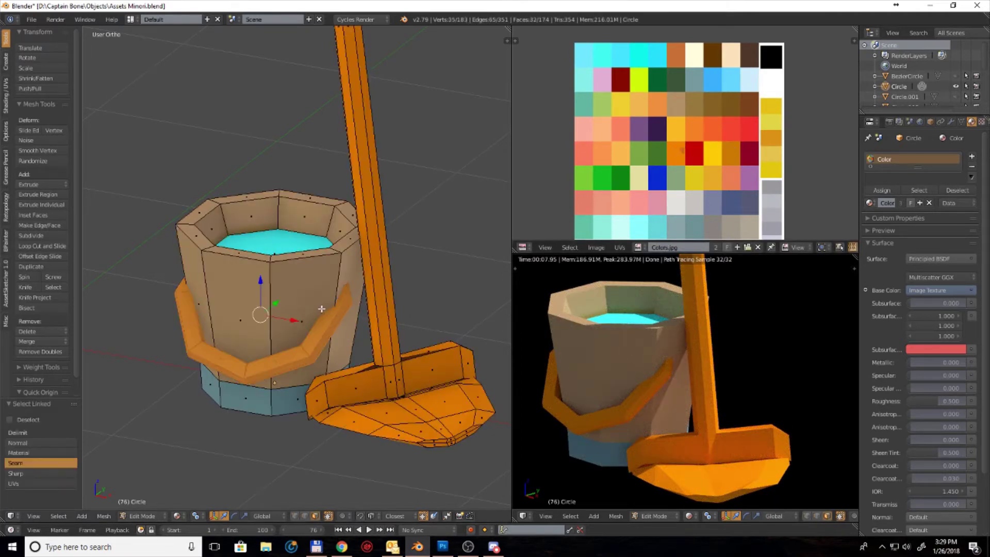
key("g")
left_click(639, 175)
key("a")
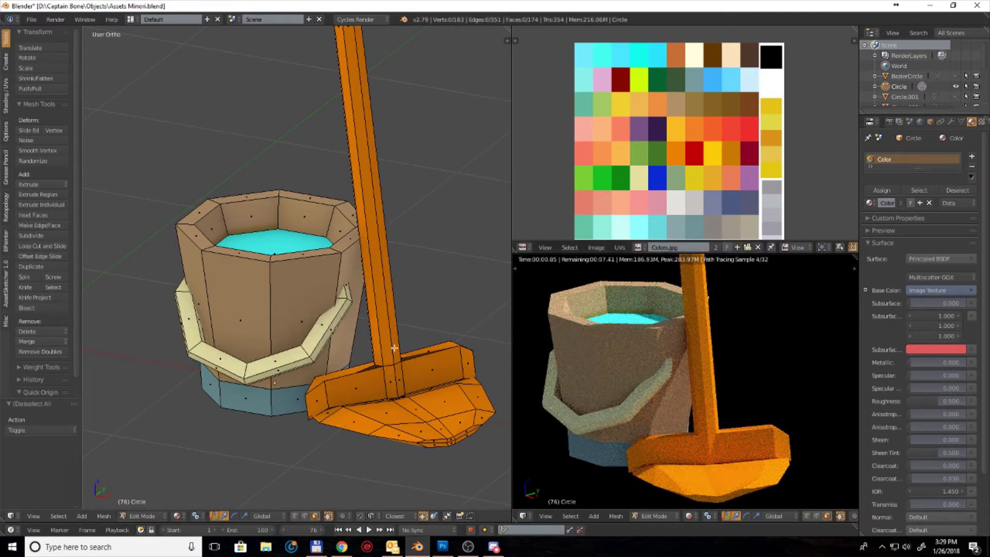
key("l")
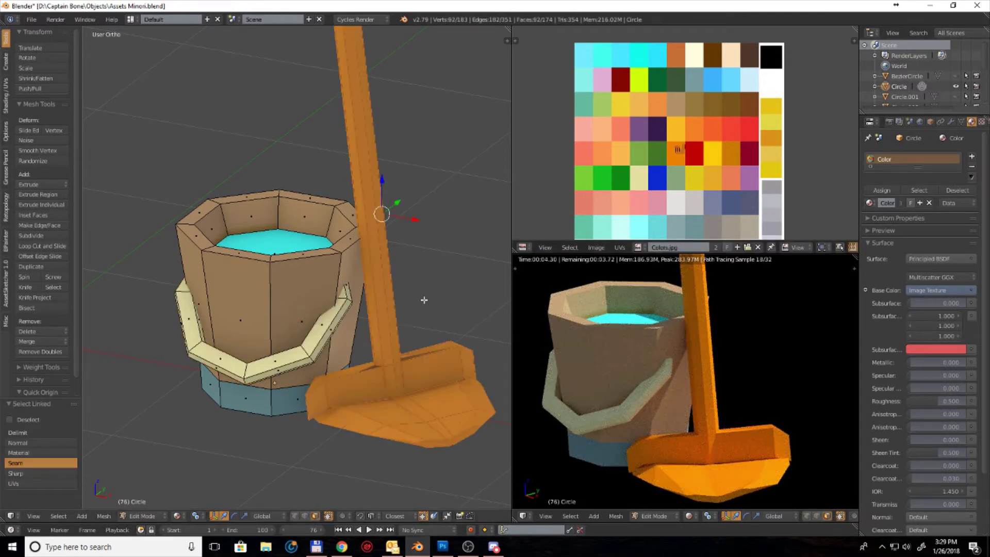
key("g")
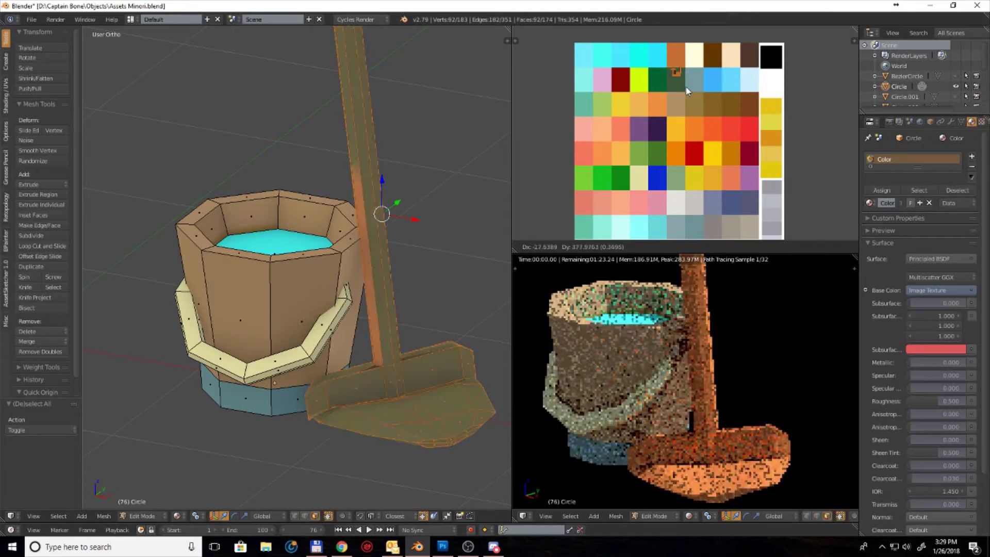
Step: Place the mop's pole and crossbar UVs on a brown palette tile
left_click(703, 113)
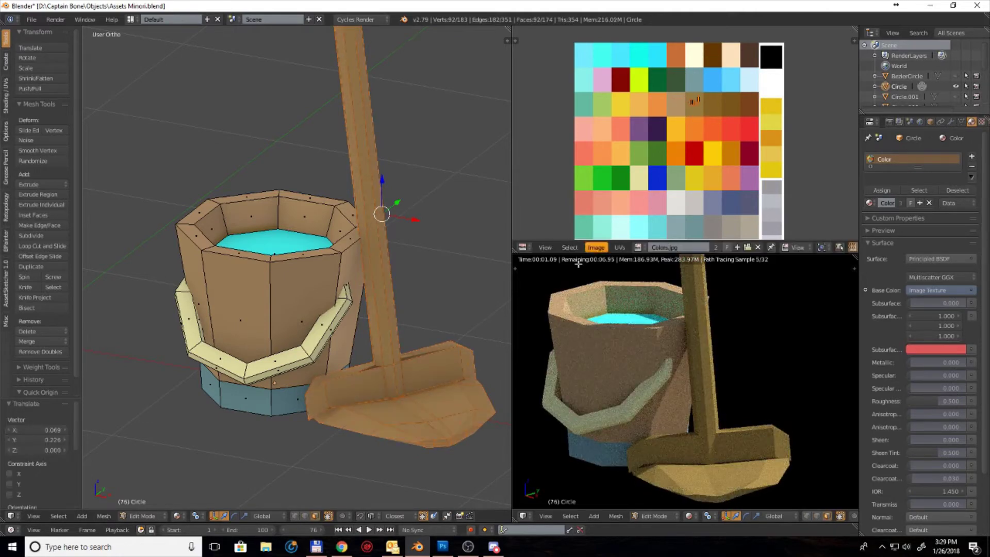
scroll(311, 230, "up", 5)
middle_click_drag(394, 312, 371, 316)
key("a")
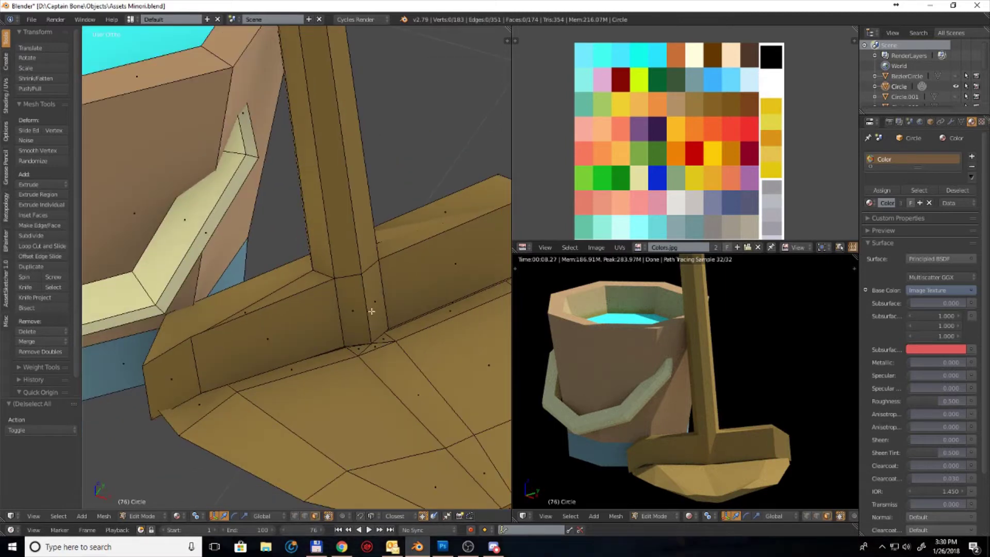
right_click(320, 308, "alt")
mouse_move(283, 273)
middle_mouse_down()
mouse_move(320, 330)
mouse_move(371, 335)
middle_mouse_up()
right_click(344, 356, "shift")
key("g")
left_click(741, 106)
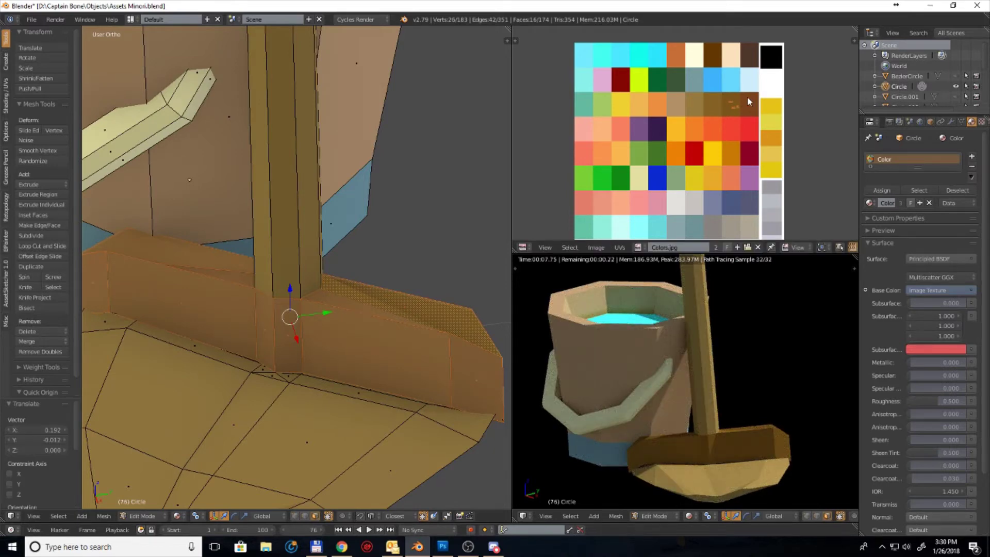
Step: Select the mallet's flat base and move its UVs onto the light grey swatch
scroll(288, 288, "down", 3)
scroll(296, 286, "down", 3)
mouse_move(297, 286)
middle_mouse_down()
mouse_move(212, 454)
mouse_move(362, 323)
mouse_move(396, 407)
mouse_move(392, 355)
mouse_move(371, 340)
middle_mouse_up()
scroll(362, 323, "up", 3)
key("a")
key("l")
key("g")
left_click(773, 213)
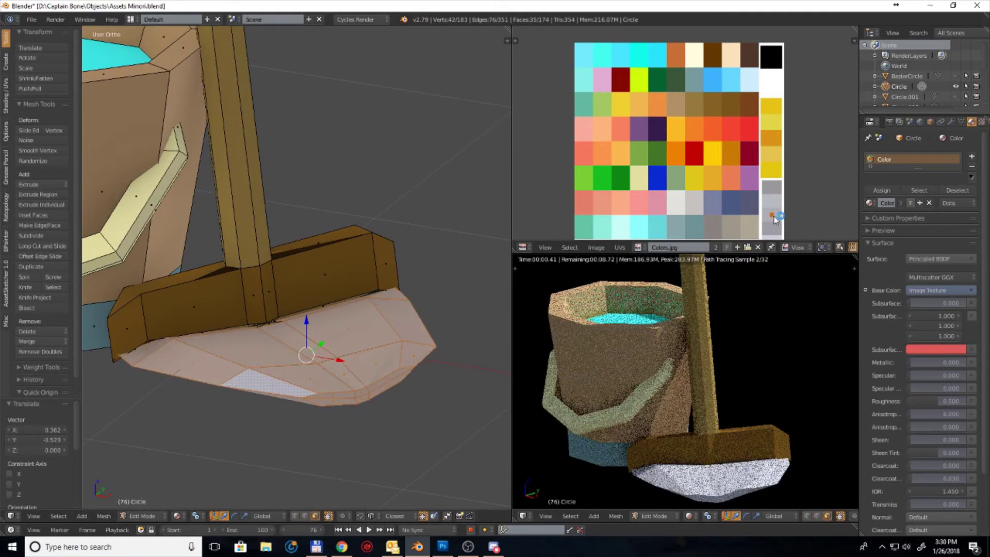
Step: Exit local view, return to Object Mode and unhide all scene objects
key("KP_Divide")
key("KP_2")
key("KP_2")
key("KP_2")
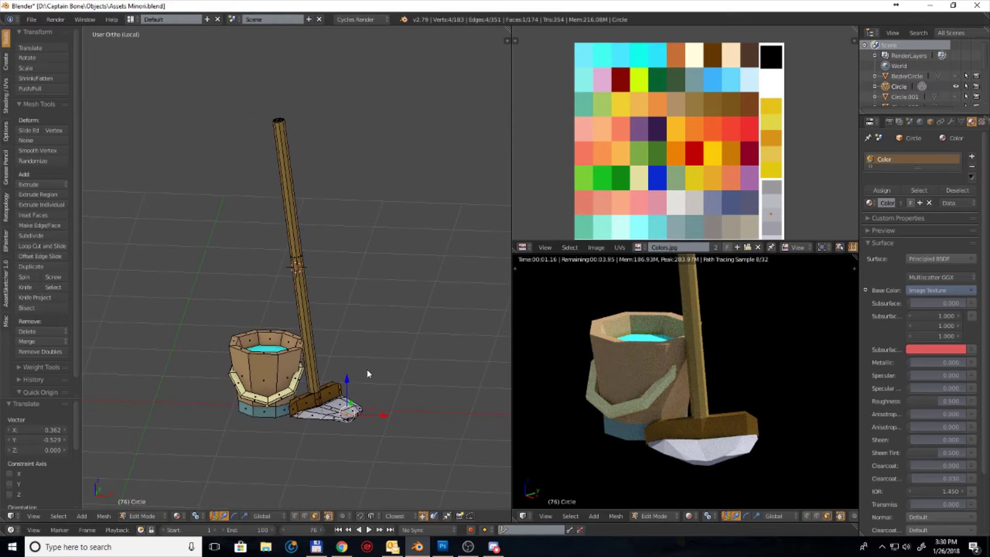
key("Tab")
key("alt+h")
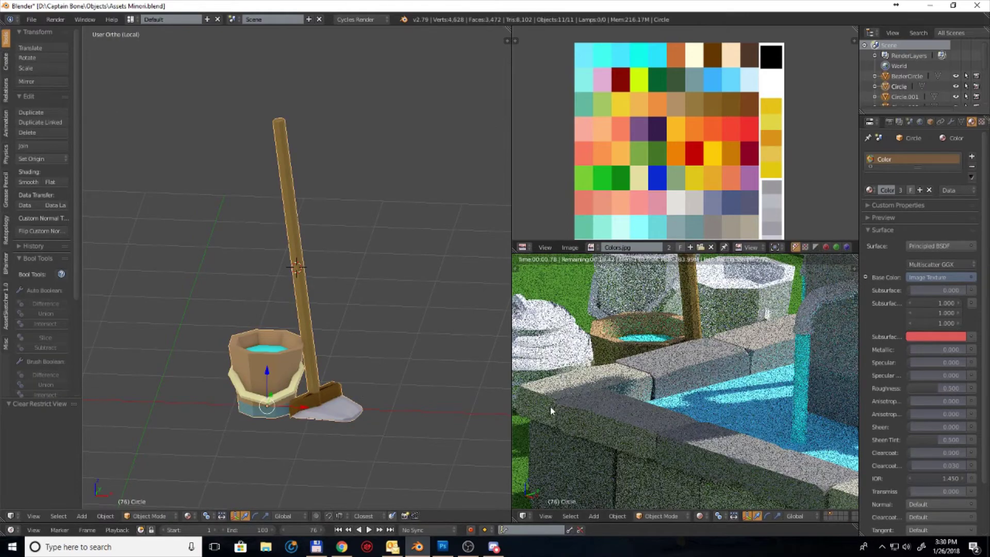
Step: Delete the two white buckets, then select the coloured bucket to duplicate it
mouse_move(646, 399)
middle_mouse_down()
mouse_move(681, 423)
mouse_move(671, 427)
middle_mouse_up()
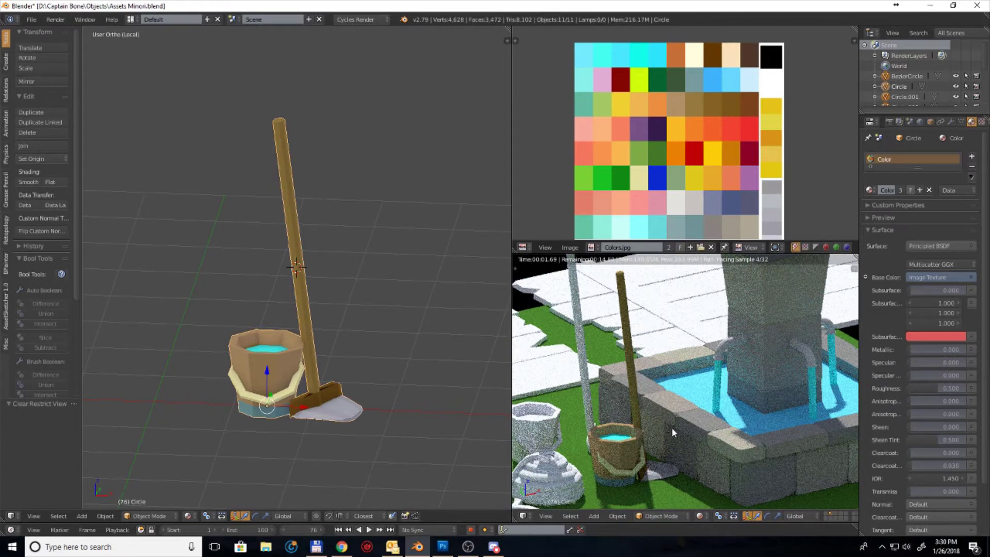
scroll(337, 364, "down", 1)
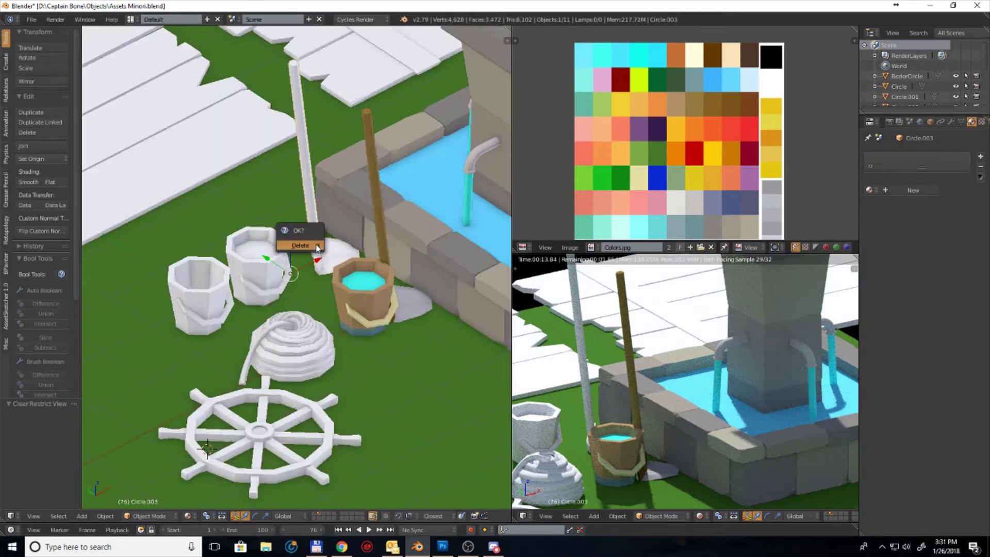
left_click(317, 246)
right_click(204, 292)
key("ctrl+z")
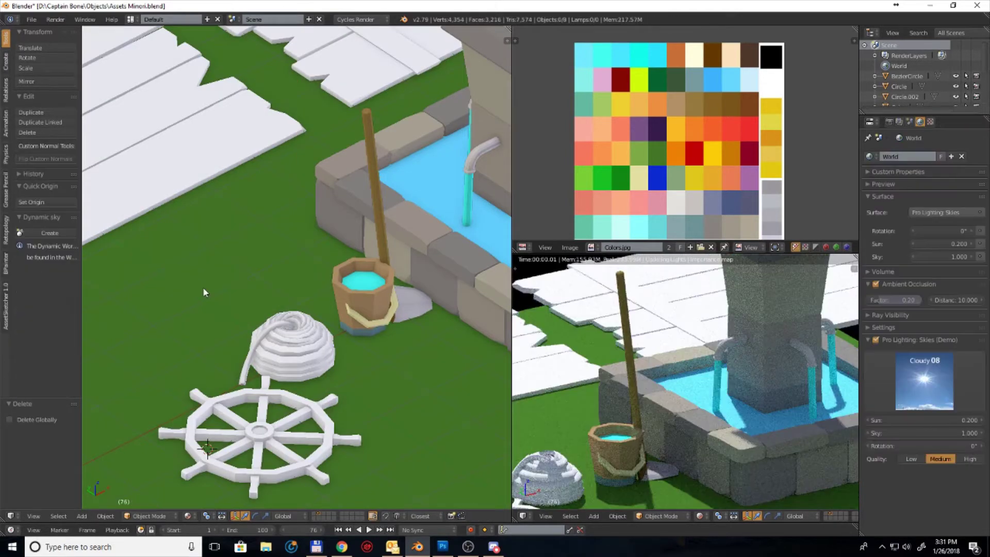
middle_click_drag(203, 287, 338, 304)
Step: Slide the copied bucket sideways along X to sit beside the others
key("g")
key("x")
left_click(239, 281)
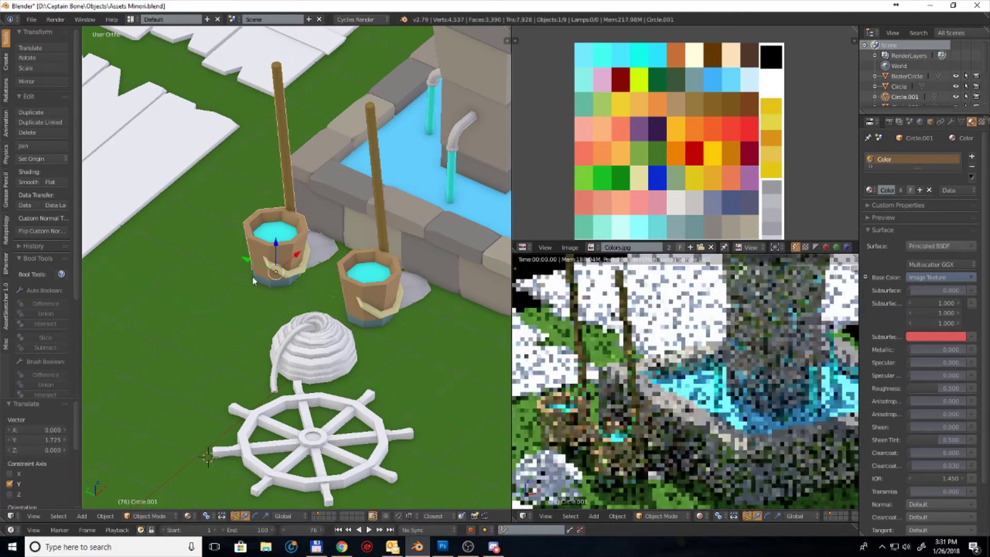
scroll(317, 252, "up", 3)
middle_click_drag(317, 252, 311, 252)
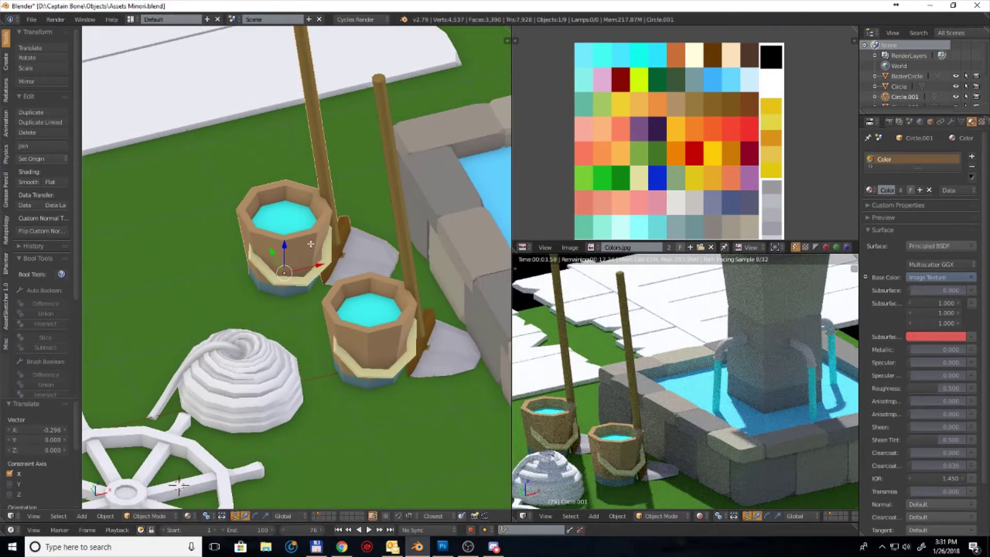
Step: Try splitting off a connected part of the bucket in edit mode, then undo it
key("Tab")
key("a")
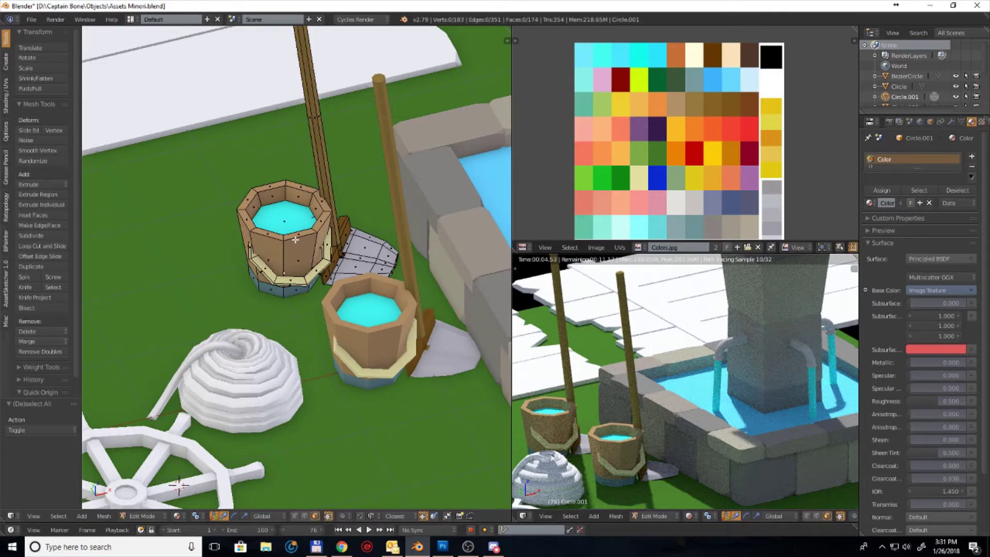
key("l")
key("h")
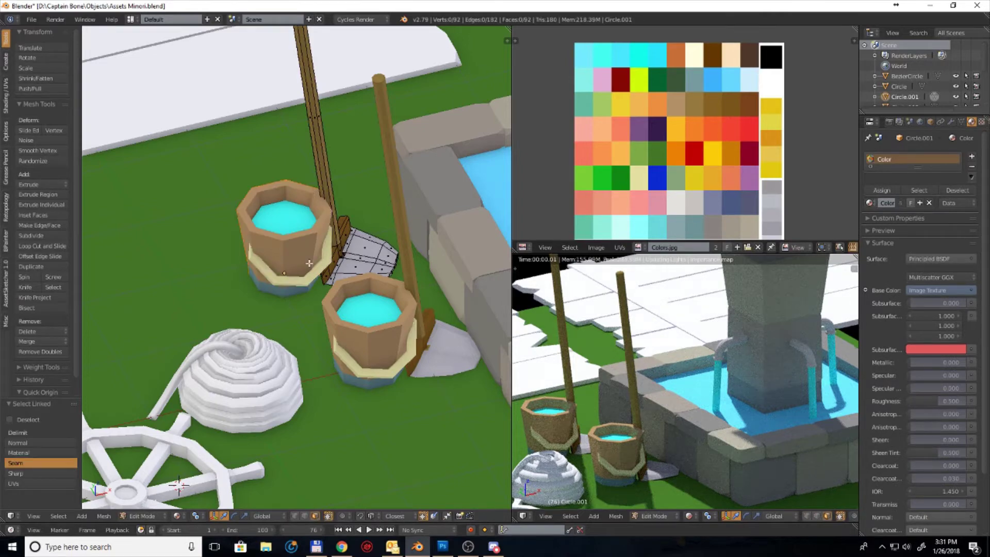
key("Tab")
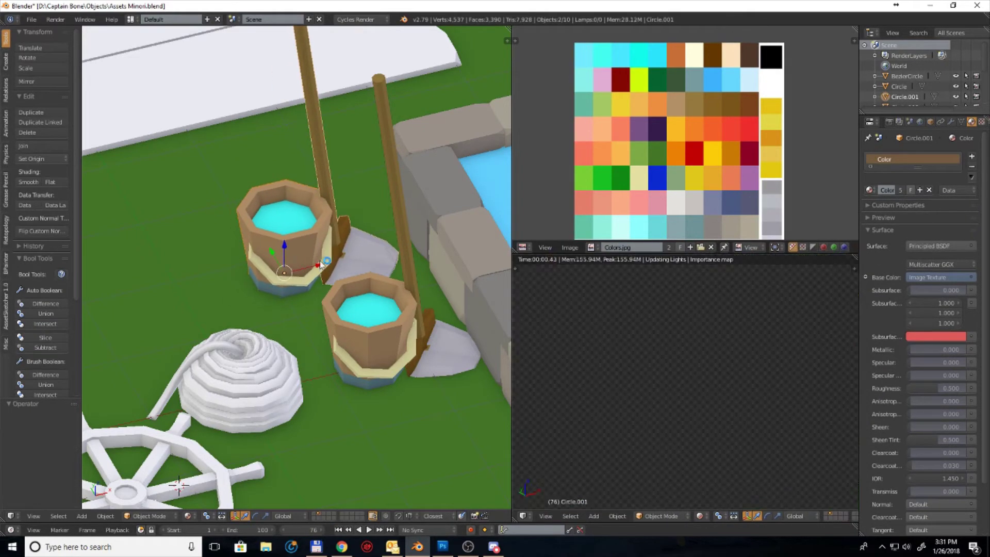
right_click(315, 255)
key("Tab")
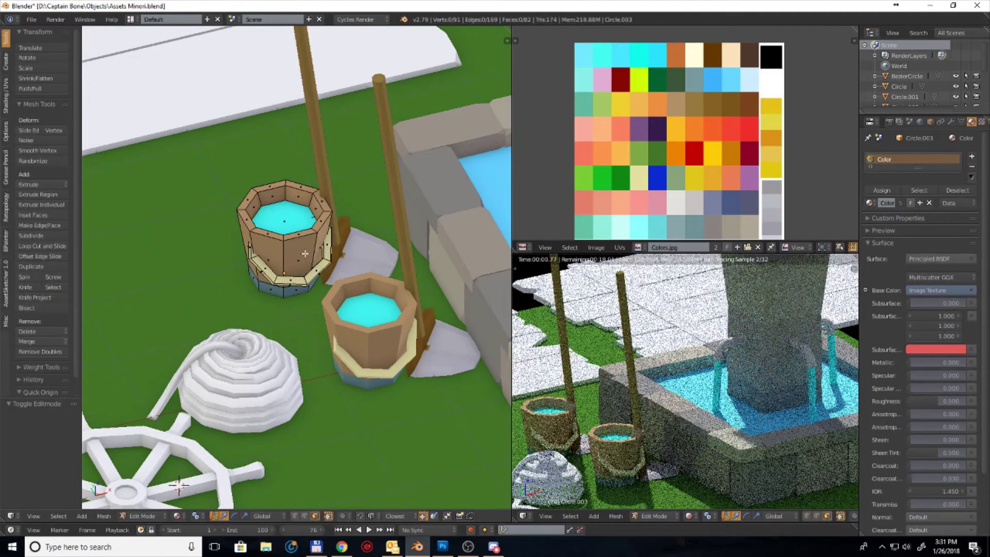
key("ctrl+z")
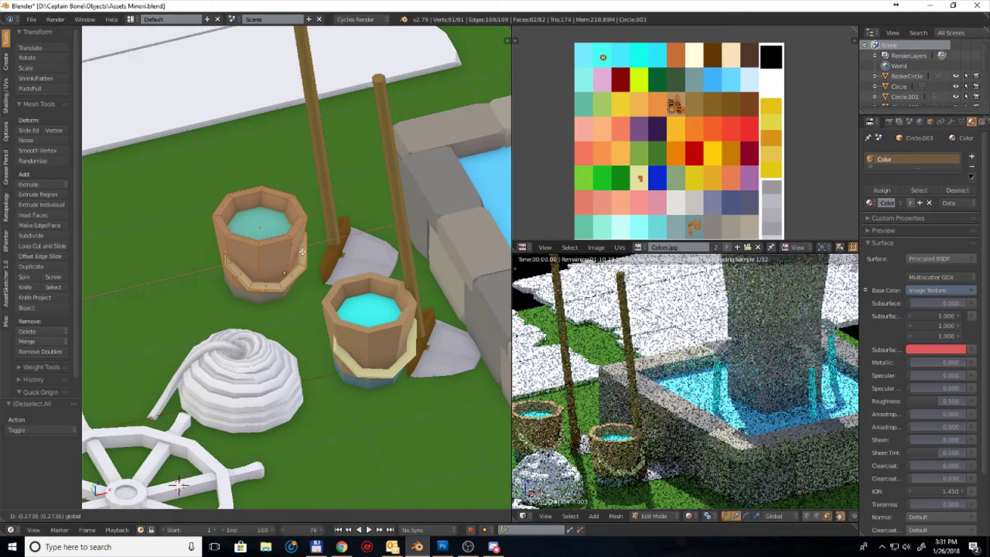
Step: Duplicate the bucket into a third copy and select its water surface face
key("shift+d")
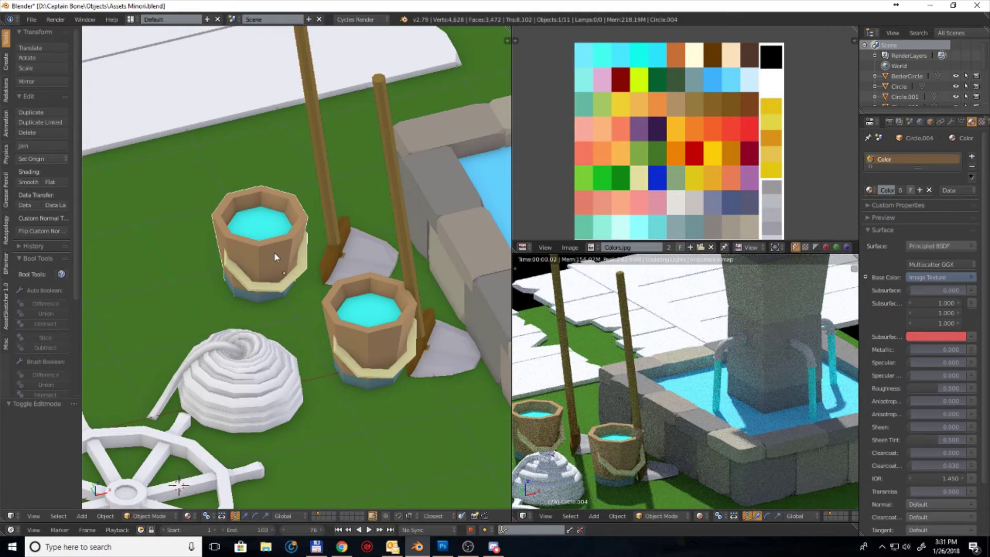
left_click(251, 292)
scroll(251, 293, "up", 3)
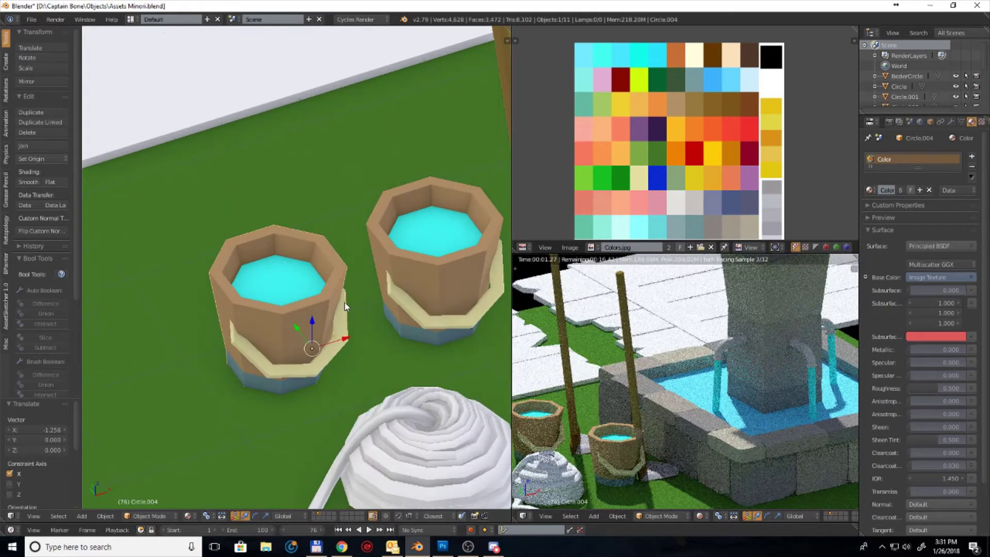
right_click(279, 278)
key("Tab")
key("Tab")
right_click(292, 293)
key("Tab")
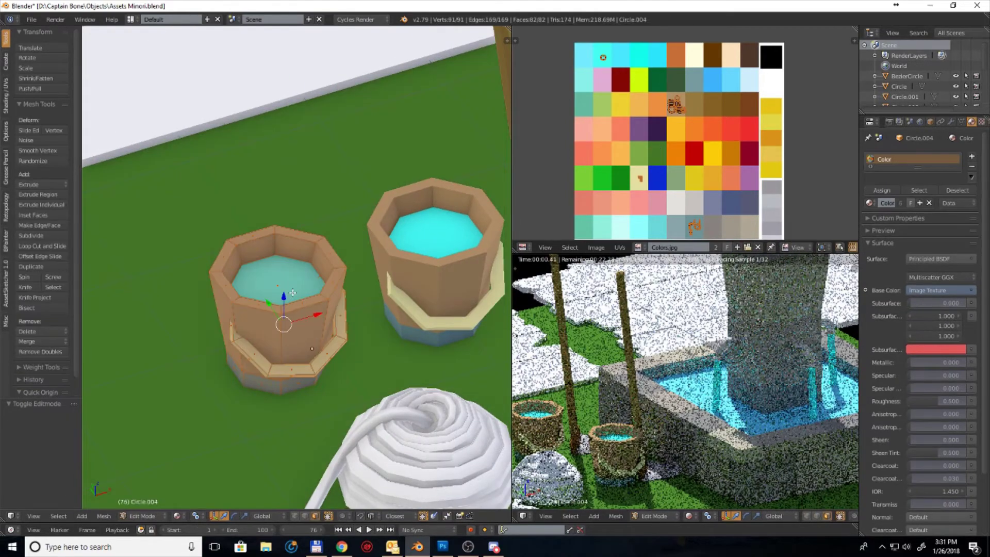
right_click(292, 293)
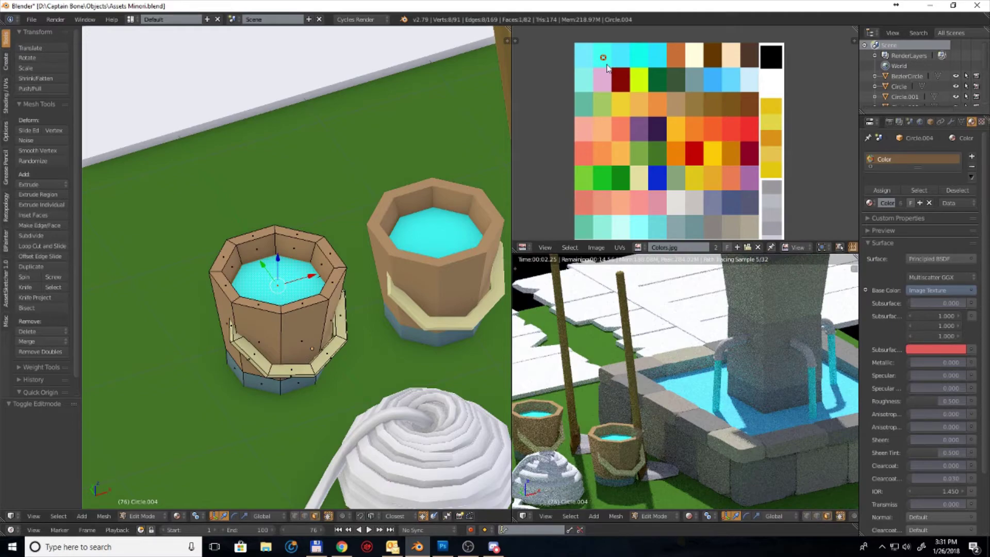
Step: Move the water face's UVs onto a tan palette cell and lower the face along Z
key("g")
left_click(685, 107)
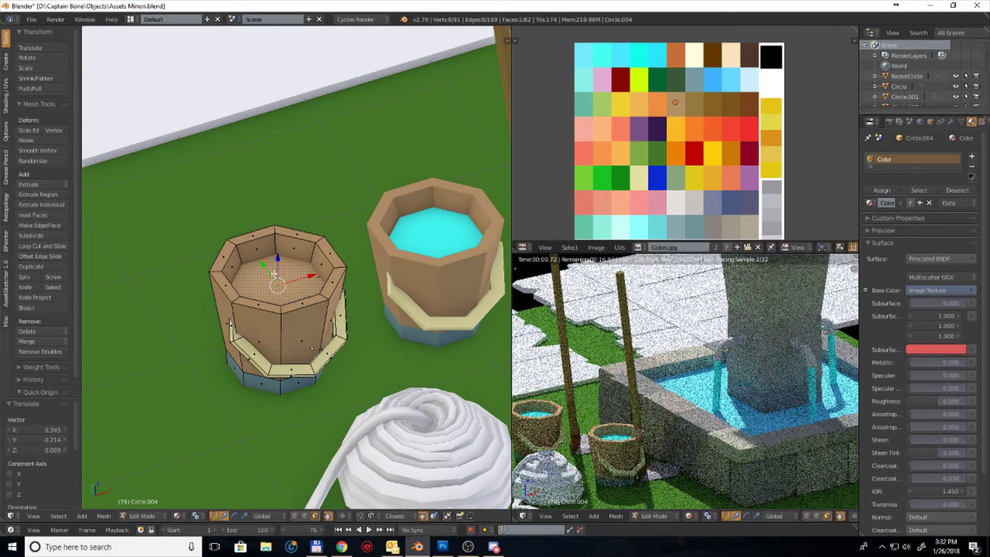
key("g")
key("z")
left_click(278, 302)
middle_click_drag(278, 301, 427, 309)
scroll(431, 313, "up", 3)
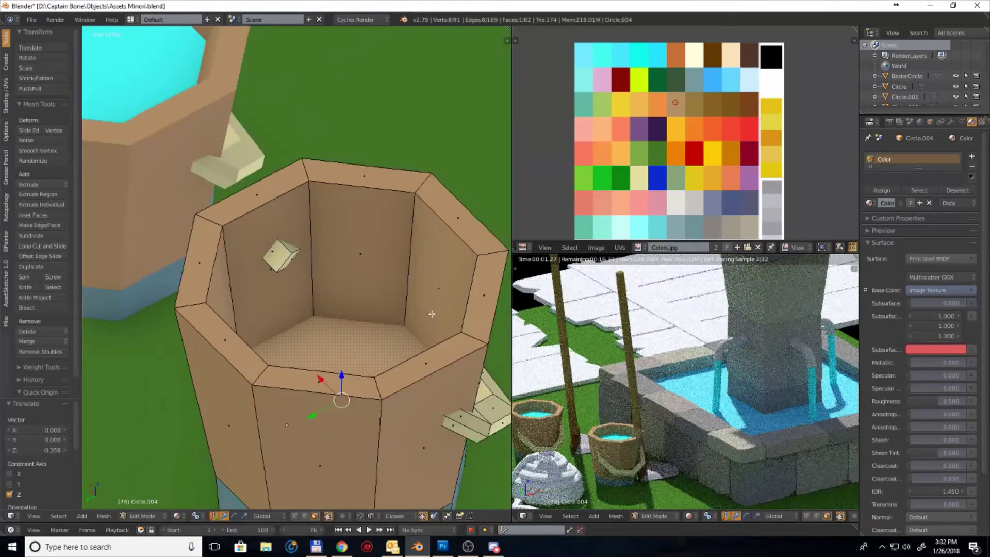
Step: Readjust the tan bottom face's height along Z inside the bucket
key("g")
key("z")
left_click(361, 361)
scroll(330, 330, "up", 3)
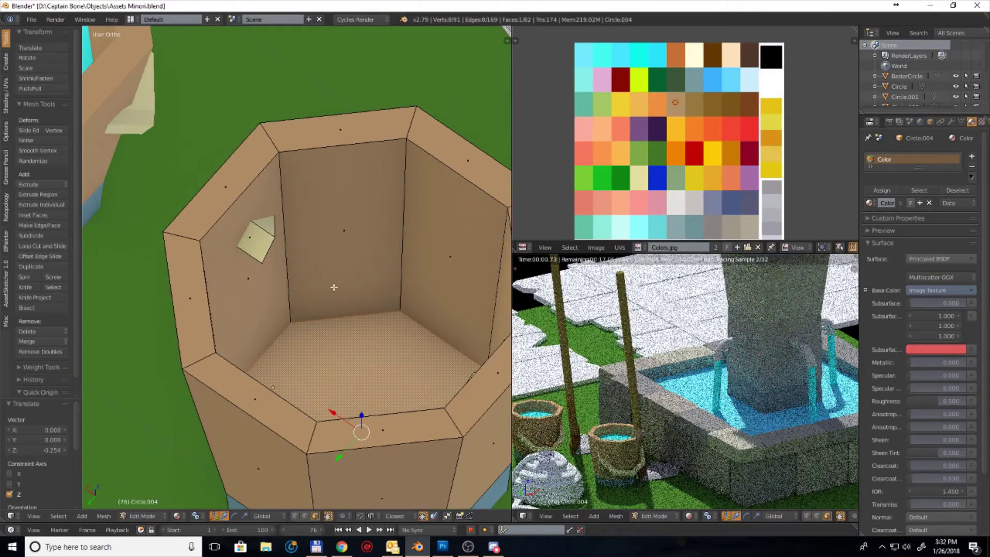
scroll(330, 330, "up", 2)
mouse_move(289, 309)
middle_mouse_down()
mouse_move(261, 287)
mouse_move(289, 310)
mouse_move(361, 283)
middle_mouse_up()
Step: Select a handle edge of the bucket and shift it along X
right_click(214, 243)
key("g")
key("x")
left_click(257, 264)
scroll(257, 264, "down", 3)
scroll(261, 287, "up", 3)
Step: Make two more small X-axis nudges to the bucket's handle edges
key("g")
key("x")
left_click(277, 302)
scroll(277, 302, "down", 3)
scroll(465, 209, "up", 3)
key("g")
key("x")
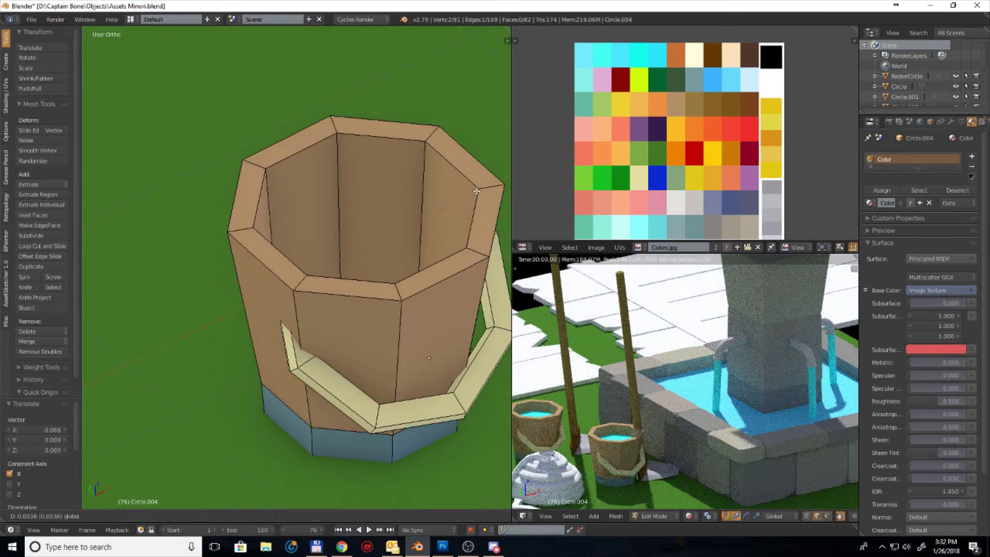
left_click(477, 191)
Step: Leave edit mode and orbit overhead to frame the buckets and ship wheel
key("Tab")
scroll(476, 191, "down", 3)
scroll(253, 310, "down", 2)
middle_click_drag(253, 311, 268, 350)
mouse_move(644, 361)
middle_mouse_down()
mouse_move(695, 415)
mouse_move(619, 412)
middle_mouse_up()
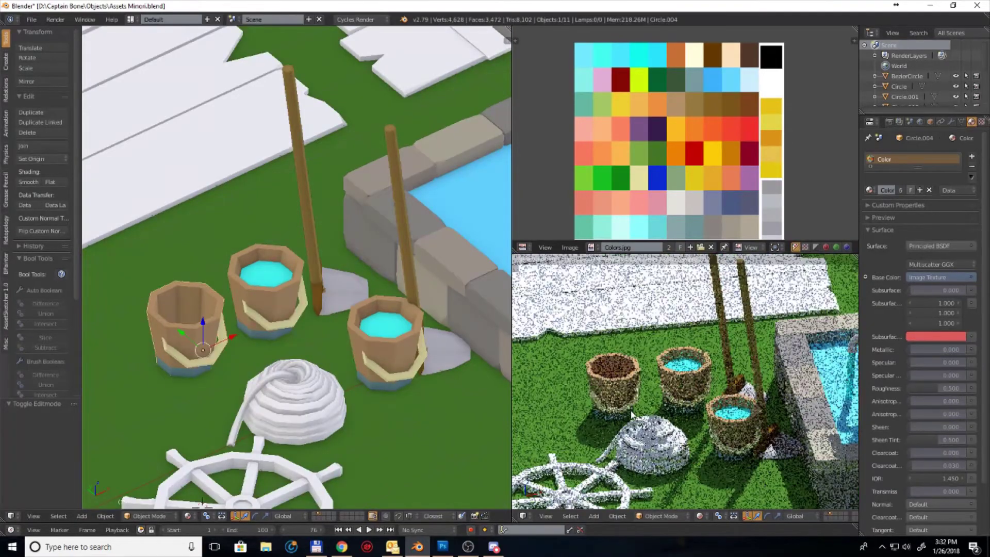
Step: UV-project the rope coil and assign it the Color palette material
right_click(288, 392)
key("Tab")
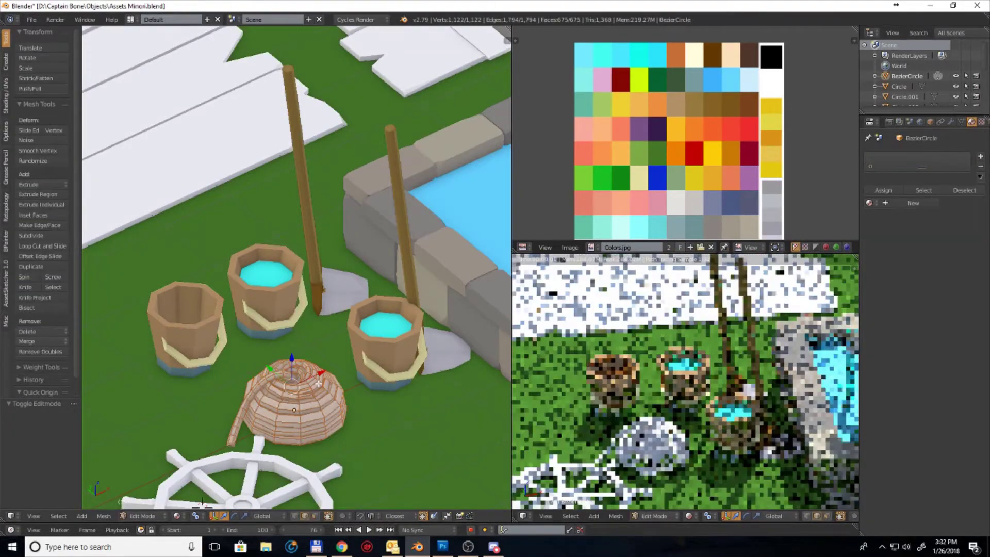
key("a")
key("u")
left_click(319, 389)
left_click(313, 467)
key("s")
left_click(773, 175)
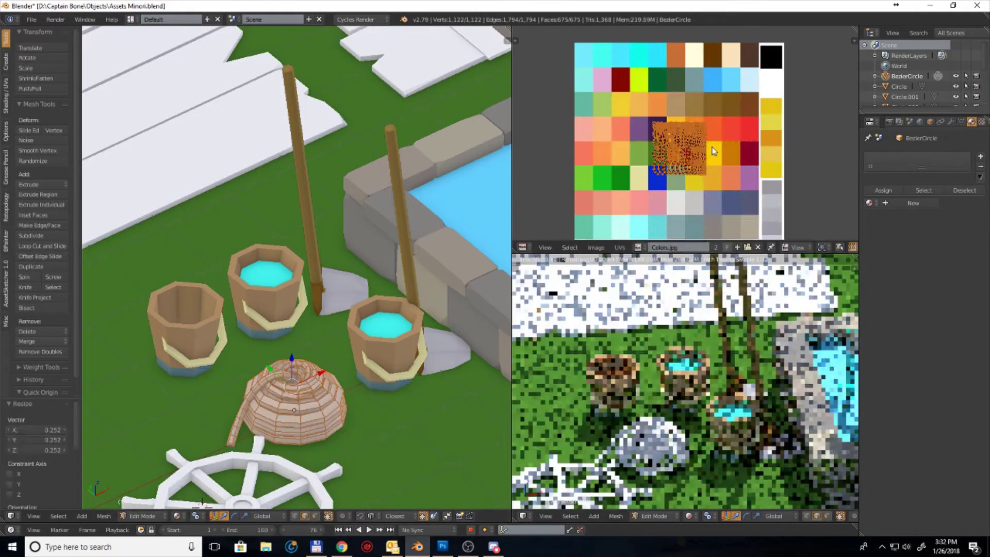
left_click(869, 203)
left_click(804, 219)
Step: Shrink the coil's UVs onto a beige palette cell
key("s")
left_click(681, 173)
key("g")
left_click(640, 202)
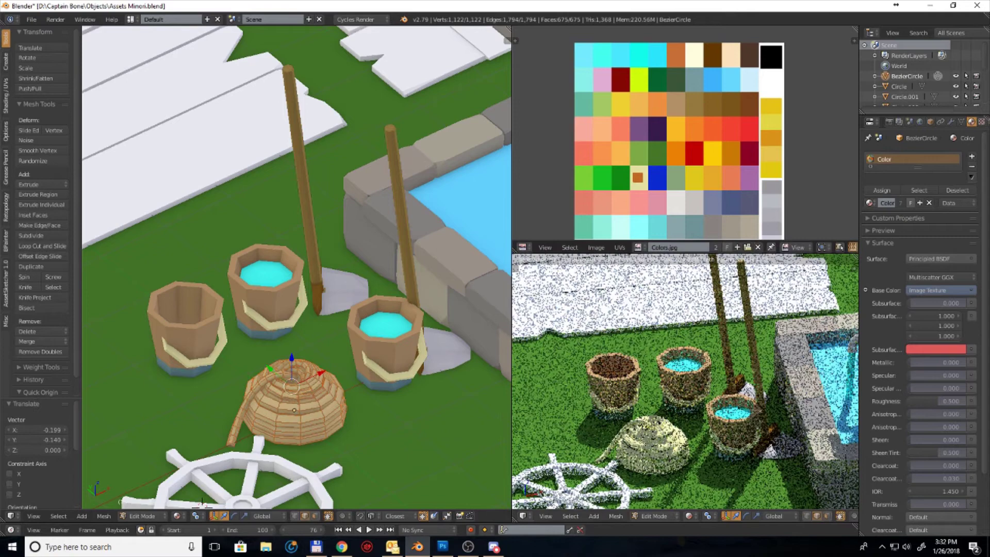
middle_click_drag(309, 289, 305, 353)
Step: Unwrap the ship wheel and assign it the Color palette material
key("Tab")
right_click(305, 353)
key("Tab")
key("a")
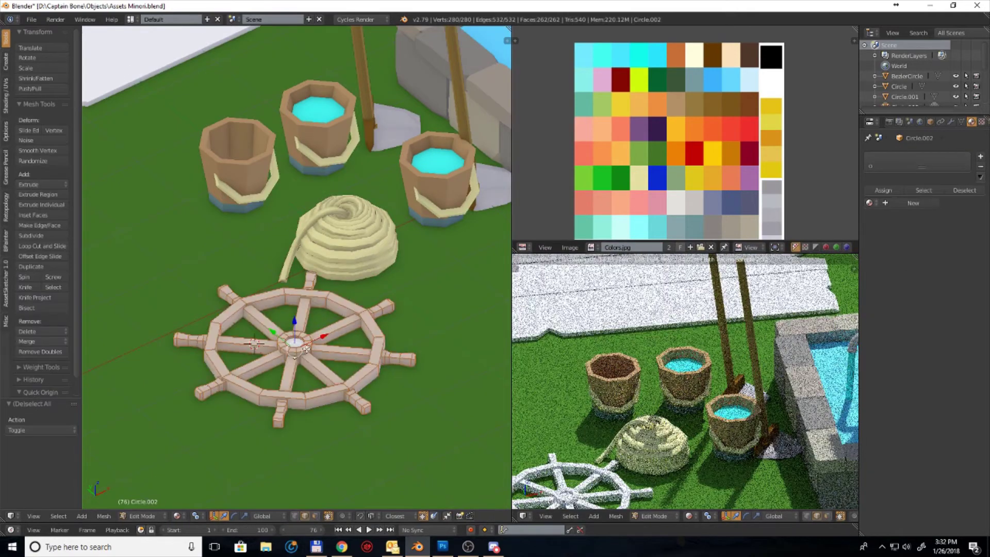
left_click(869, 202)
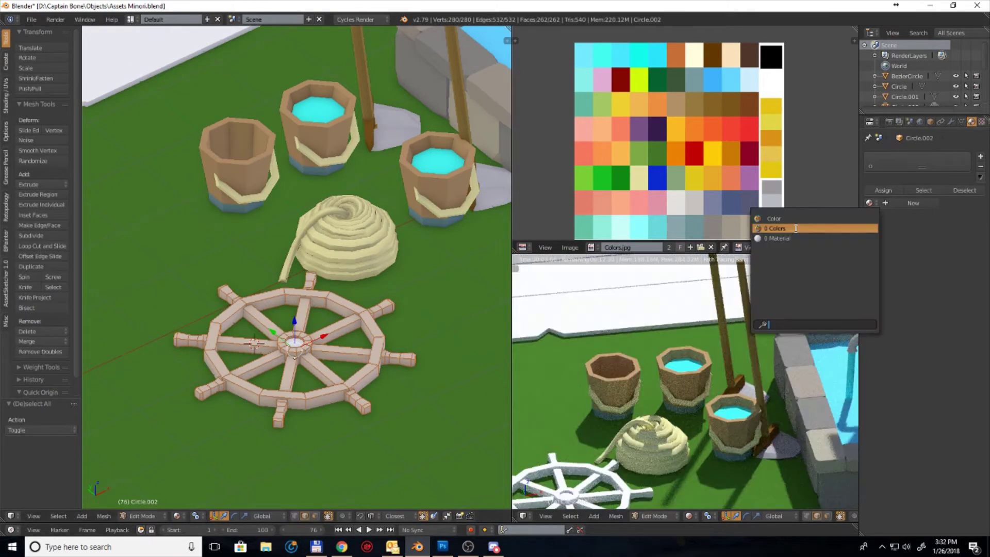
left_click(773, 218)
key("u")
left_click(806, 139)
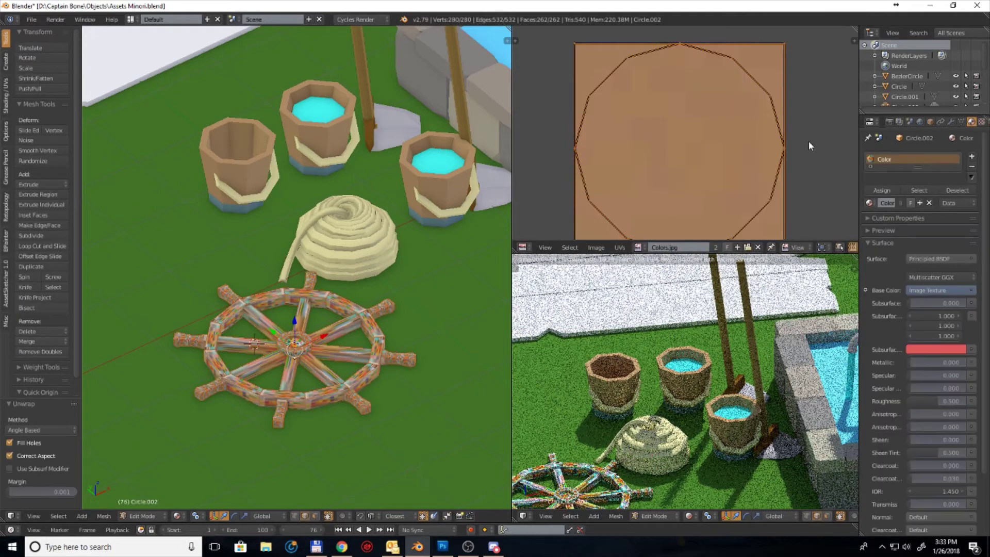
Step: Shrink the wheel's UVs onto a brown palette swatch
key("s")
left_click(688, 149)
key("g")
left_click(698, 109)
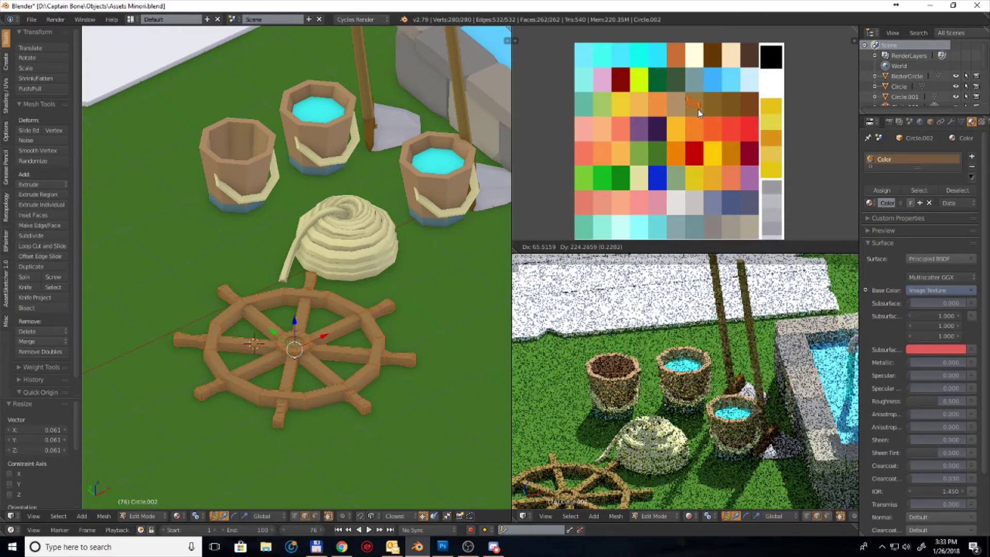
scroll(347, 359, "up", 4)
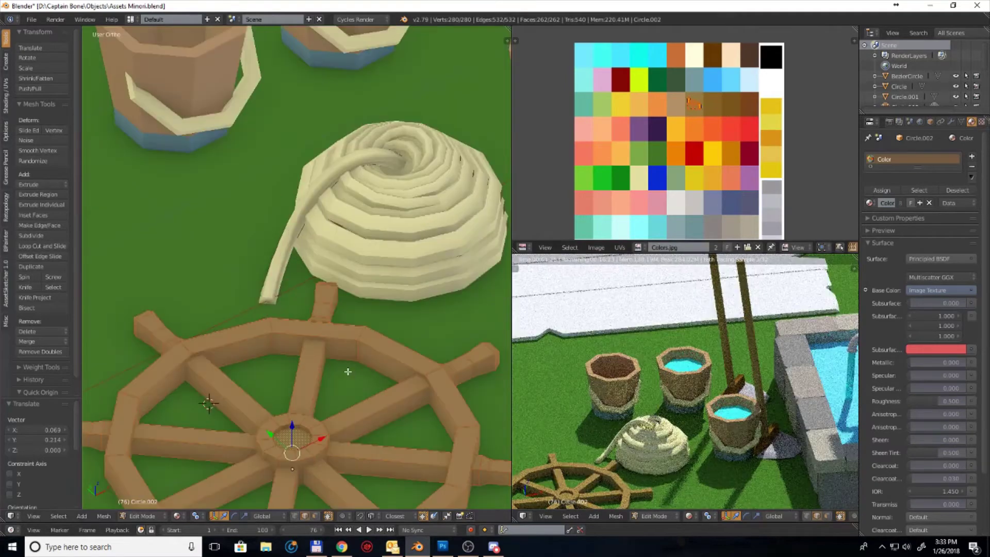
middle_click_drag(348, 371, 431, 221, "shift")
scroll(429, 291, "up", 4)
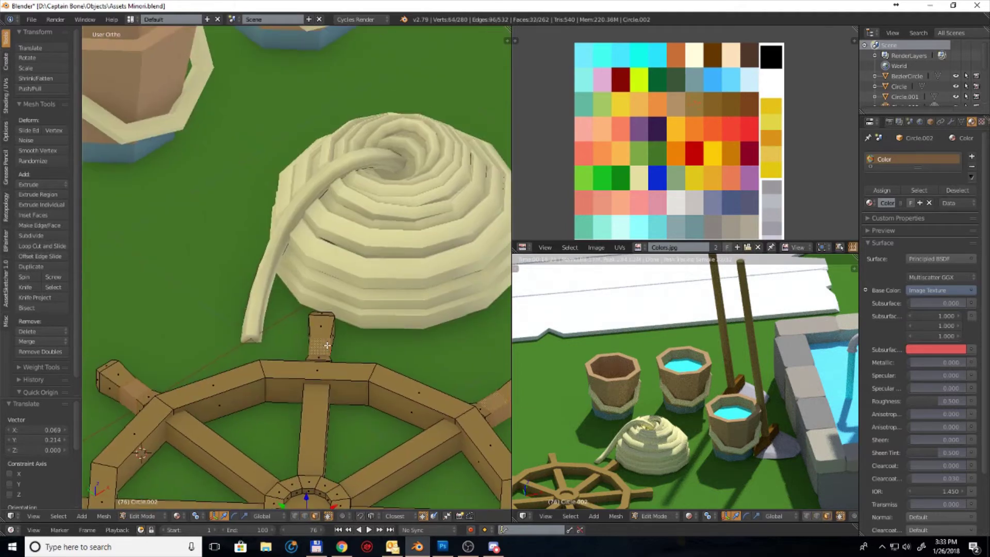
mouse_move(296, 386)
middle_mouse_down("shift")
mouse_move(361, 310)
mouse_move(408, 294)
middle_mouse_up("shift")
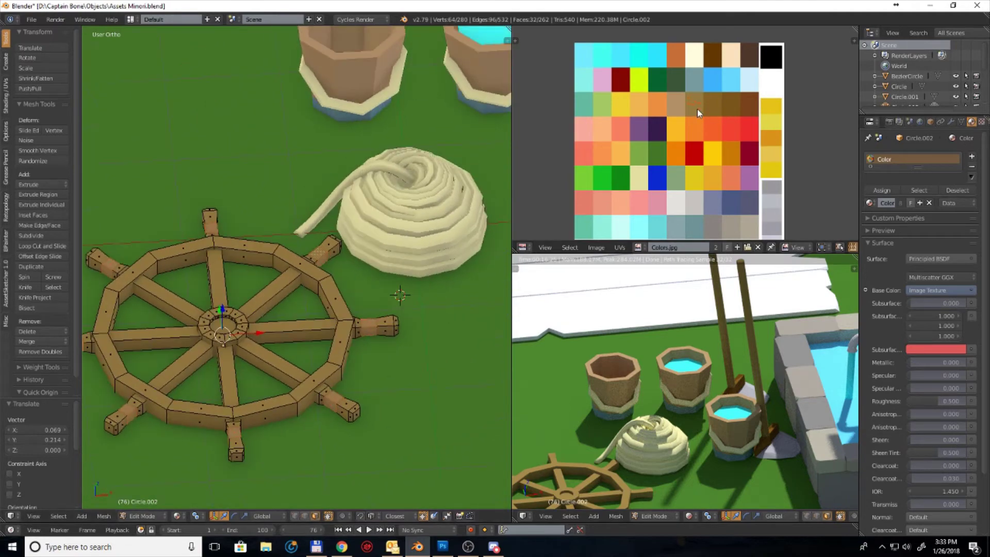
Step: Fit the handle-tip UVs onto the pale cream swatch, then isolate the wheel in local view
key("g")
left_click(641, 183)
key("s")
left_click(671, 207)
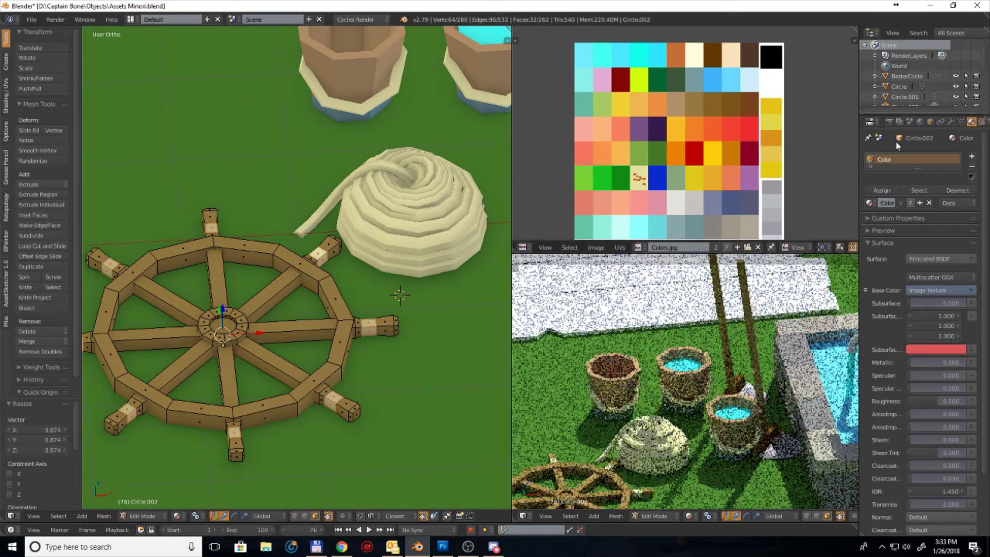
middle_click_drag(391, 304, 428, 299)
scroll(428, 299, "up", 6)
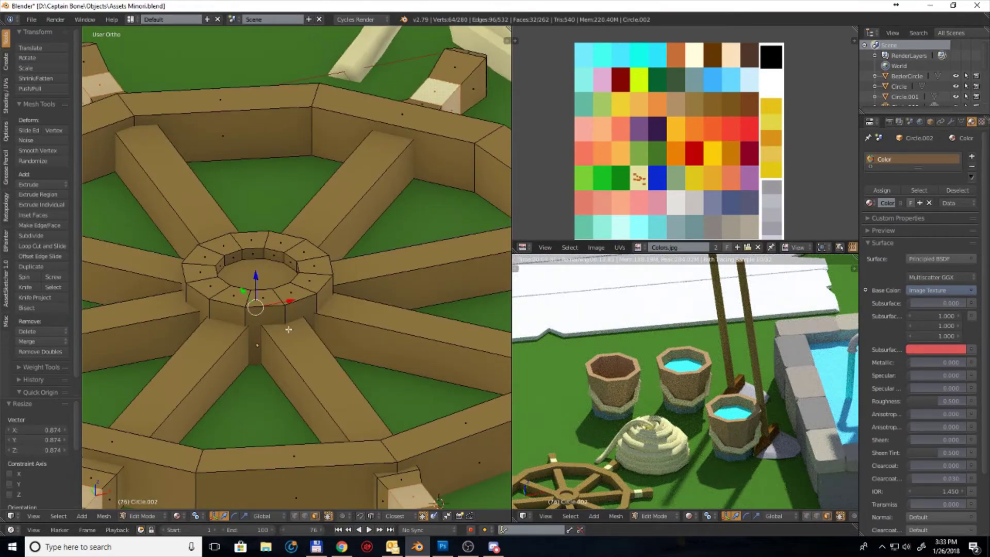
key("KP_Divide")
Step: Extrude the wheel's hub ring and shift its UVs across the palette
middle_click_drag(318, 363, 277, 243)
scroll(278, 242, "up", 8)
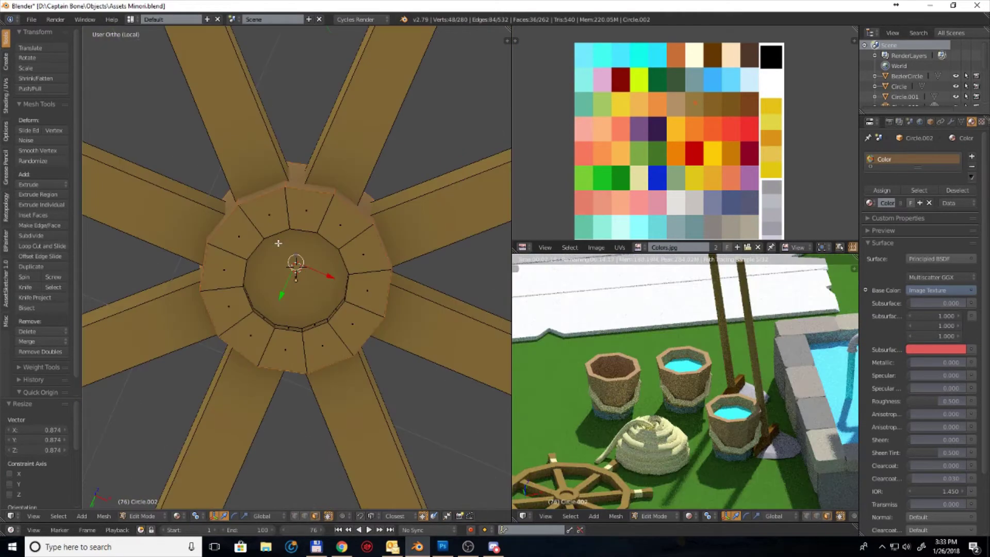
key("e")
middle_click_drag(278, 243, 740, 107)
key("g")
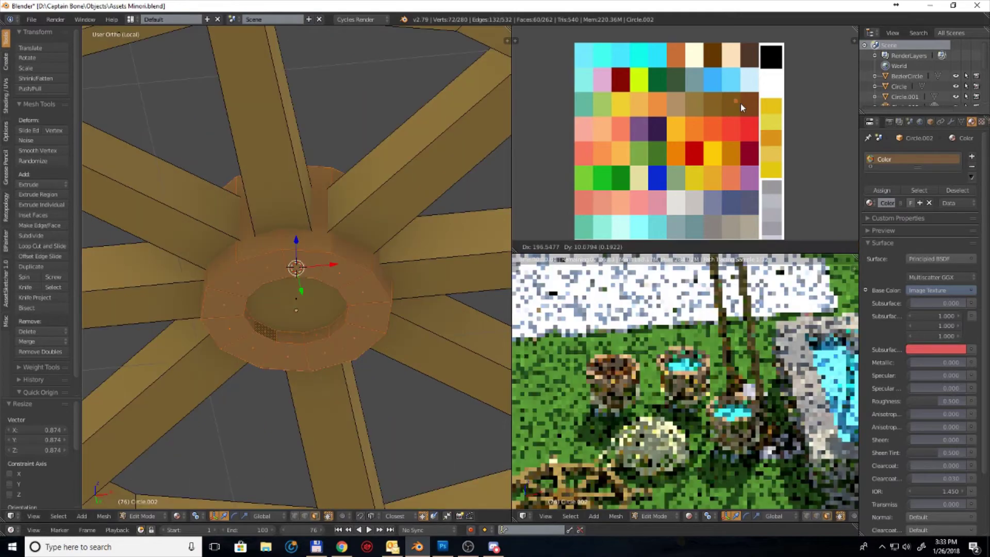
left_click(740, 104)
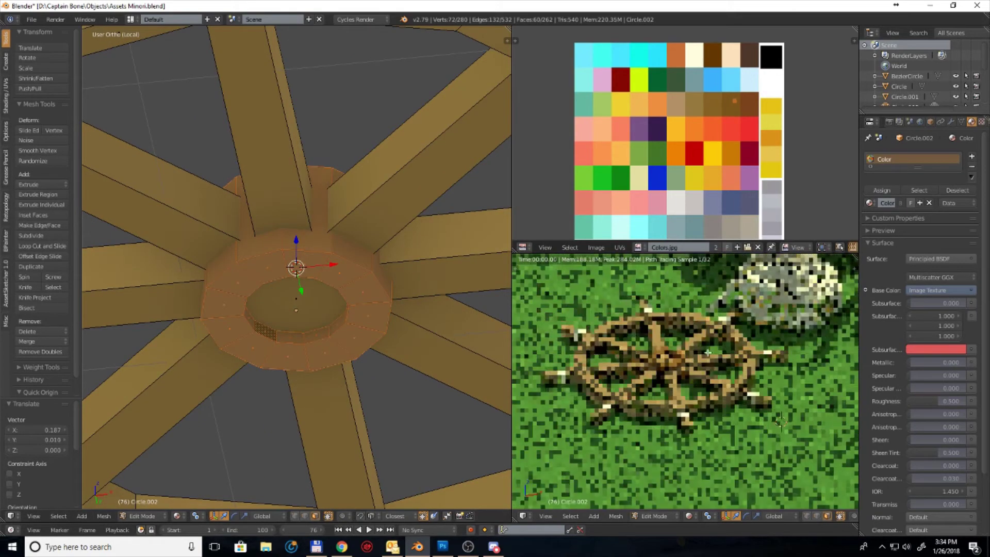
Step: Re-project the inner hub cap faces and place their shrunken UVs on the black swatch
right_click(296, 289)
middle_click_drag(297, 288, 300, 303)
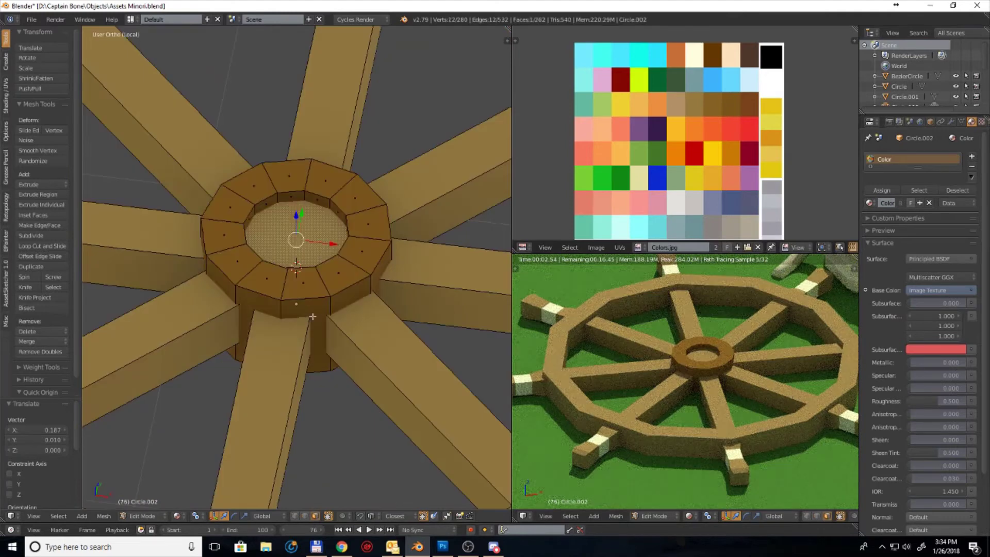
right_click(300, 303, "shift")
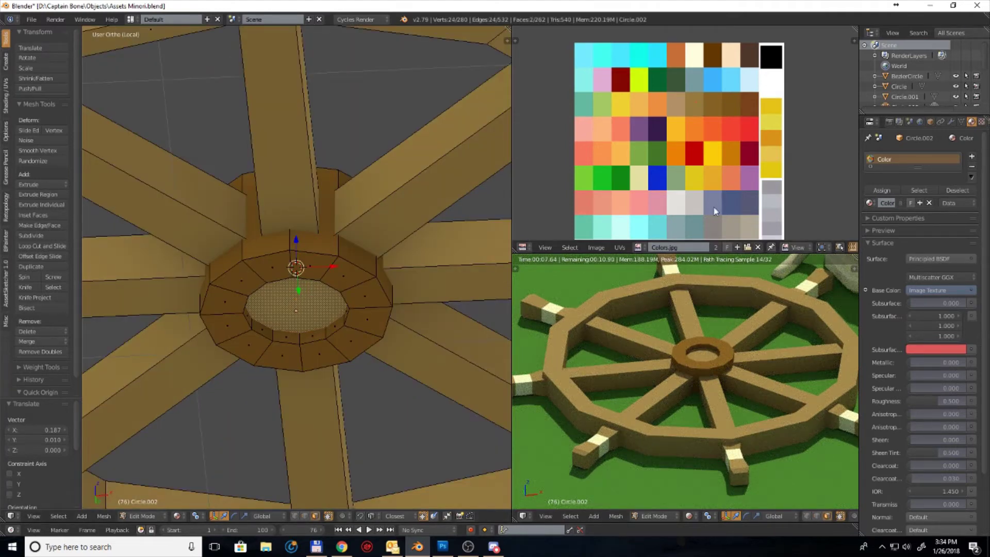
key("u")
left_click(283, 309)
key("a")
key("s")
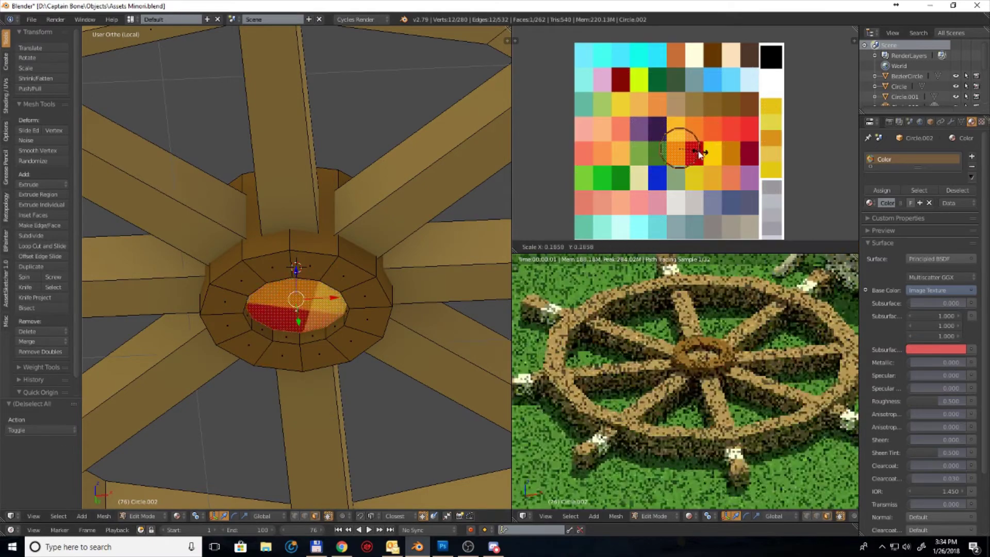
left_click(688, 148)
key("g")
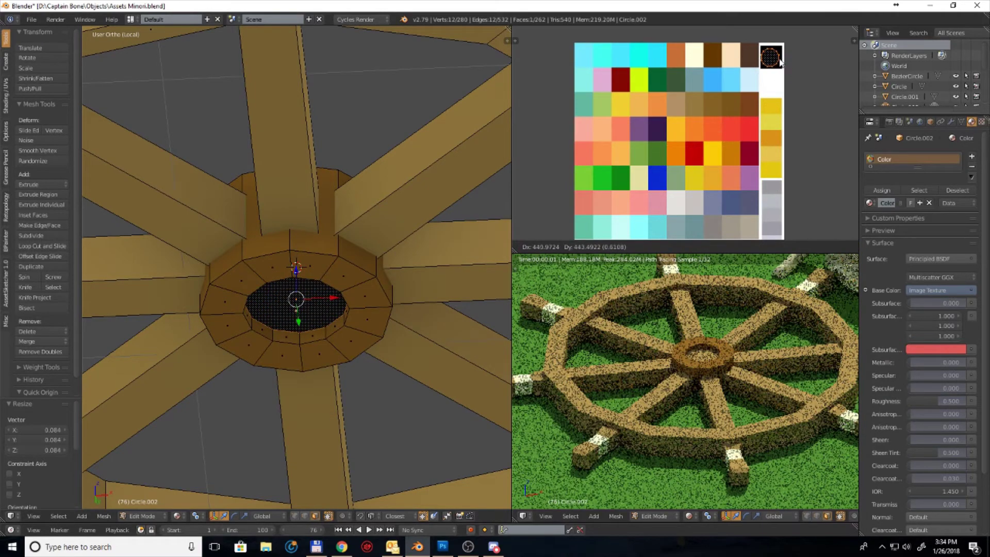
left_click(782, 62)
Step: Unwrap the remaining hub faces and shrink their UVs onto the black cell
middle_click_drag(309, 181, 318, 288)
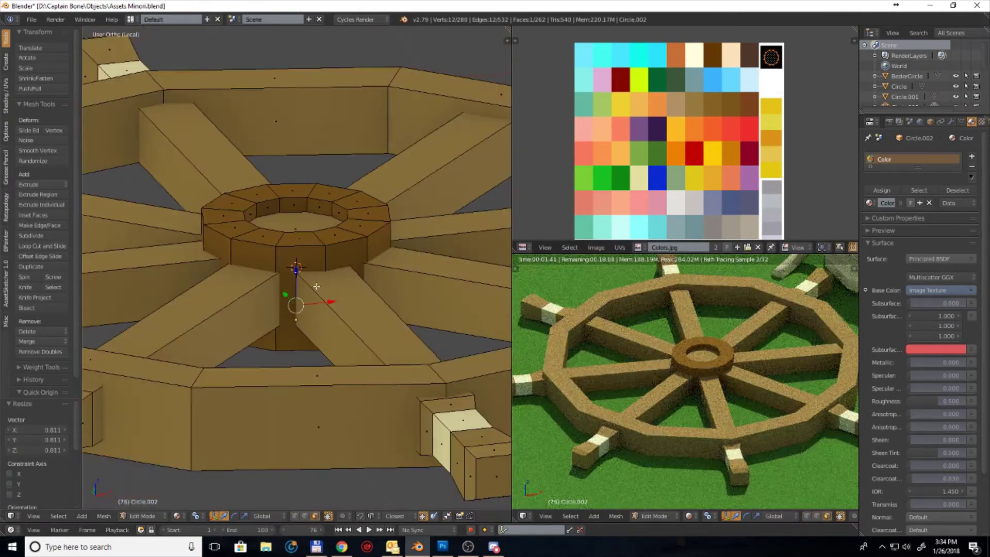
key("u")
left_click(335, 260)
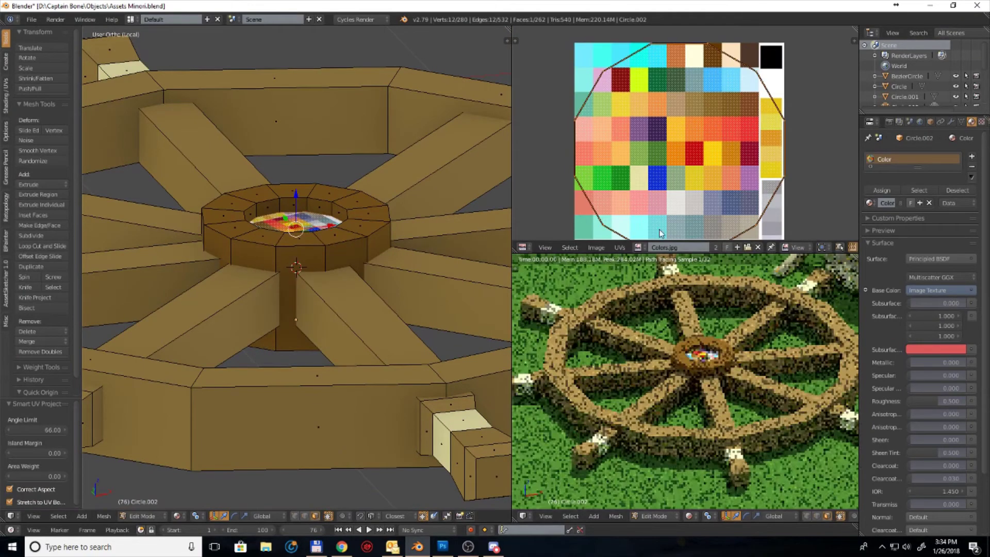
key("s")
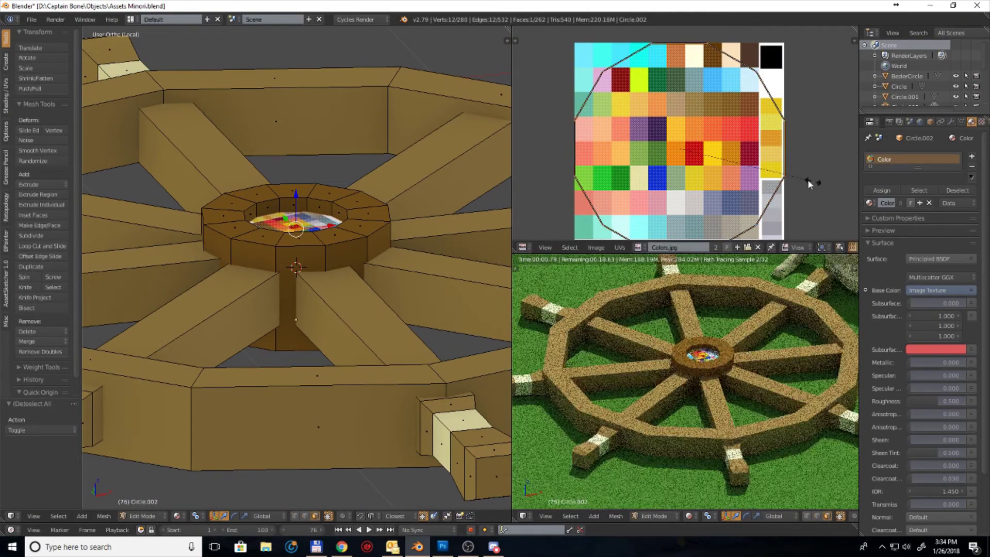
left_click(687, 156)
key("g")
left_click(768, 58)
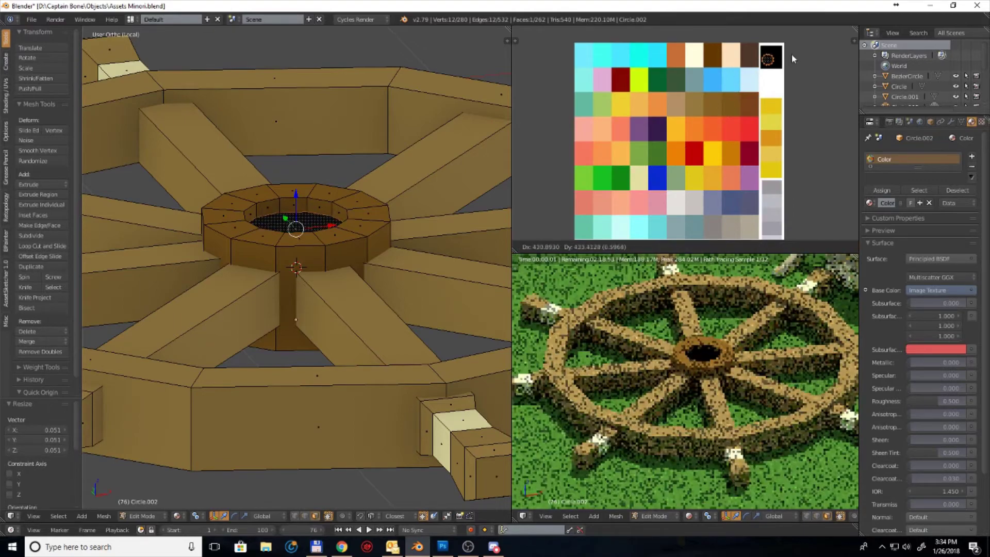
Step: Add an unslid loop cut around the wheel hub
middle_click_drag(670, 309, 671, 355)
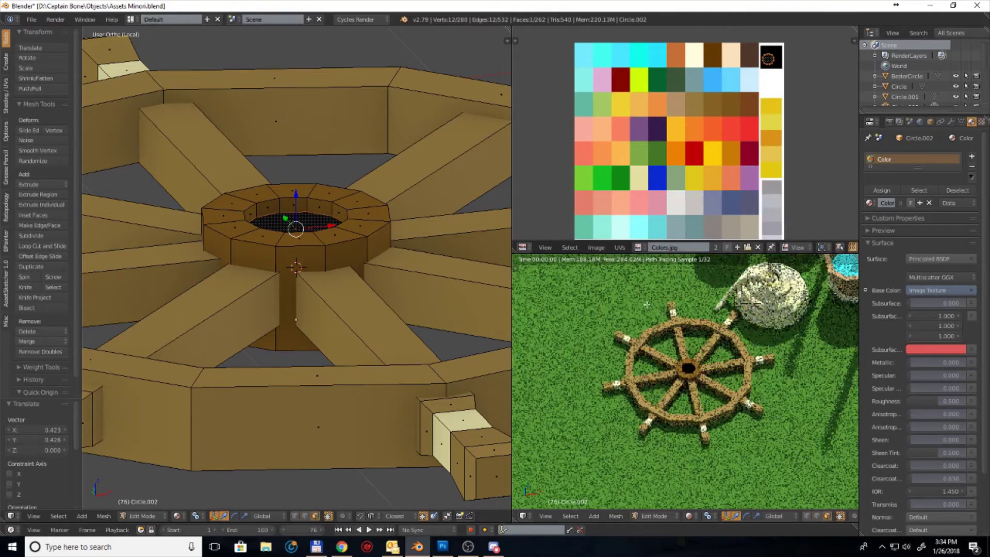
scroll(672, 356, "up", 2)
scroll(672, 356, "up", 3)
middle_click_drag(266, 294, 266, 323)
scroll(266, 323, "down", 4)
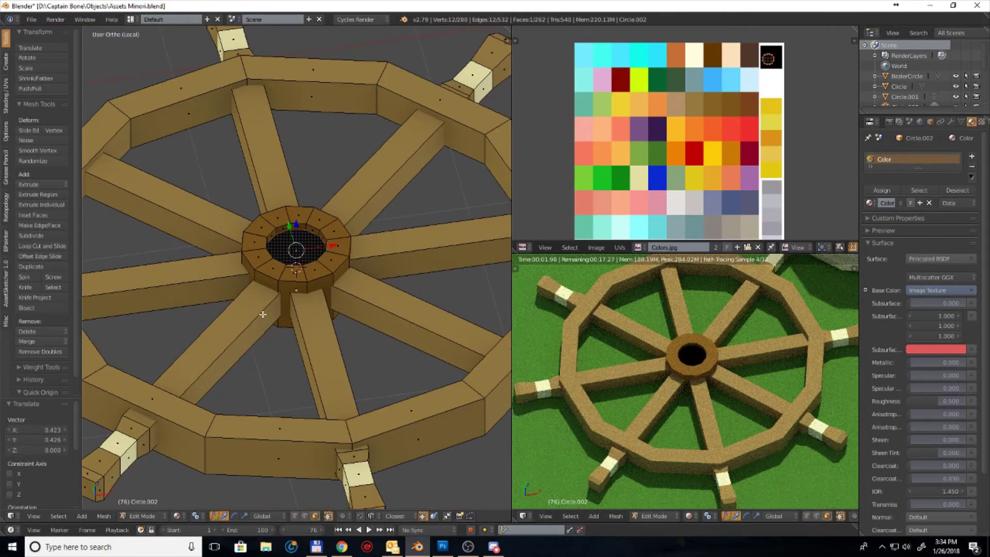
scroll(273, 340, "up", 2)
key("ctrl+r")
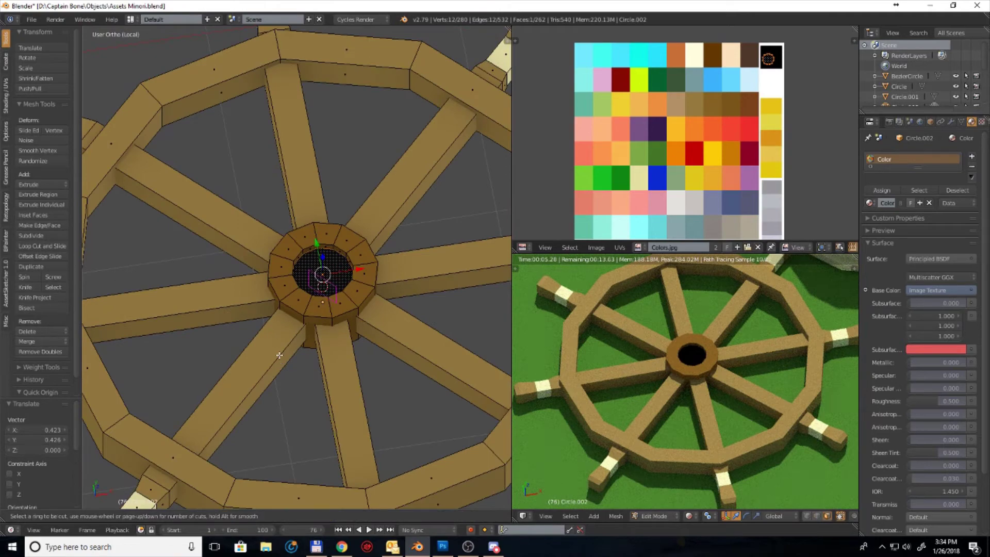
left_click(243, 318)
right_click(243, 317)
Step: Loop-cut across the spokes and move the spoke band UVs onto the blue swatch
key("ctrl+r")
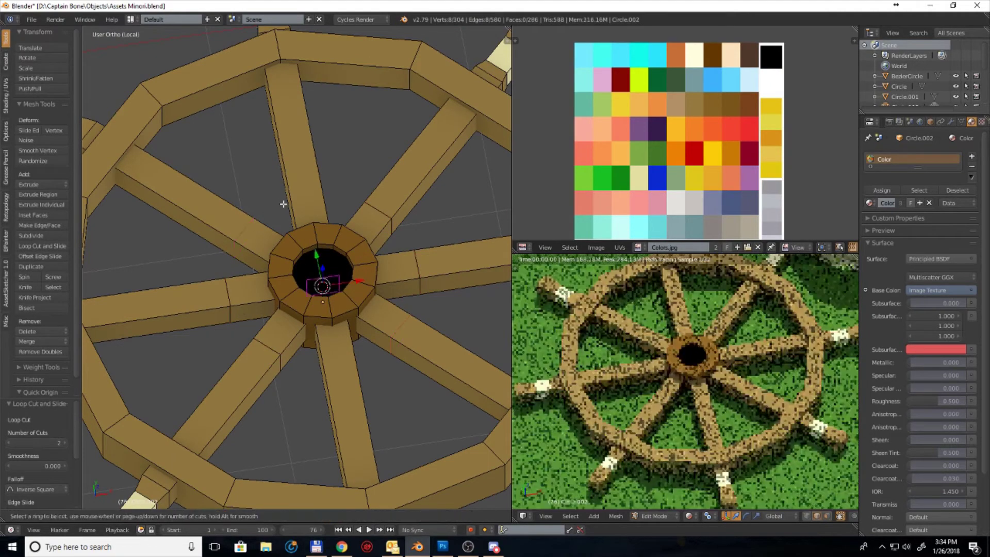
left_click(299, 189)
right_click(299, 190)
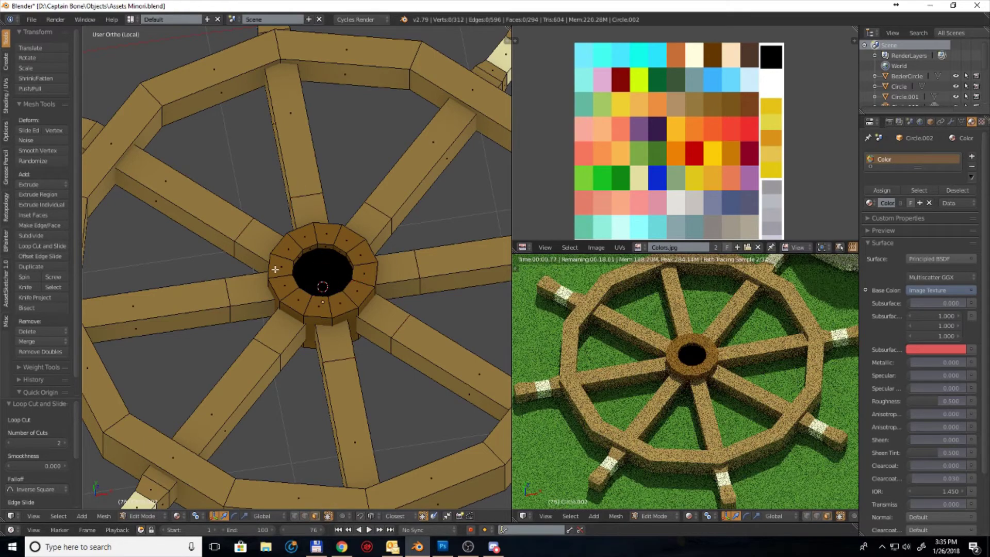
right_click(255, 249, "alt")
right_click(391, 249, "alt+shift")
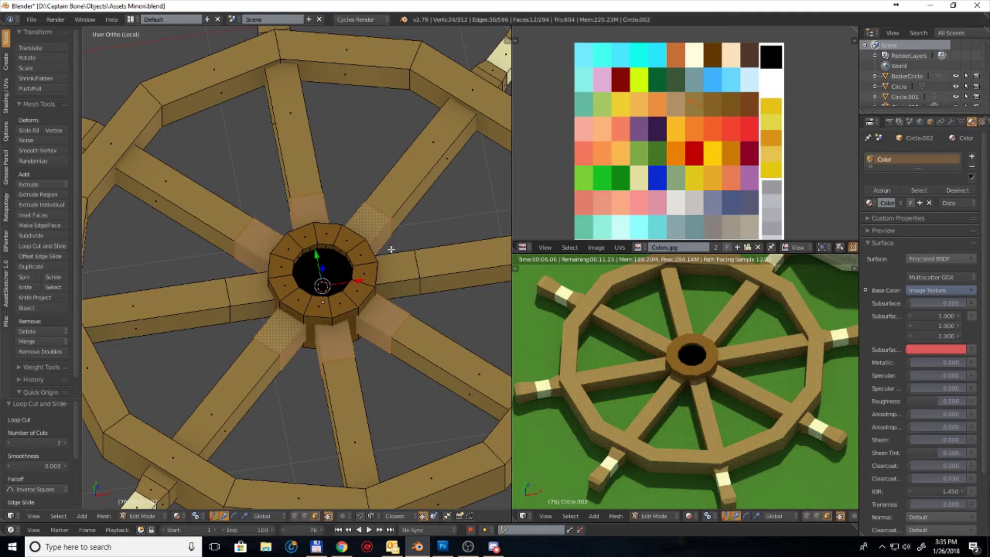
right_click(391, 249, "alt+shift")
middle_click_drag(391, 249, 484, 216)
key("g")
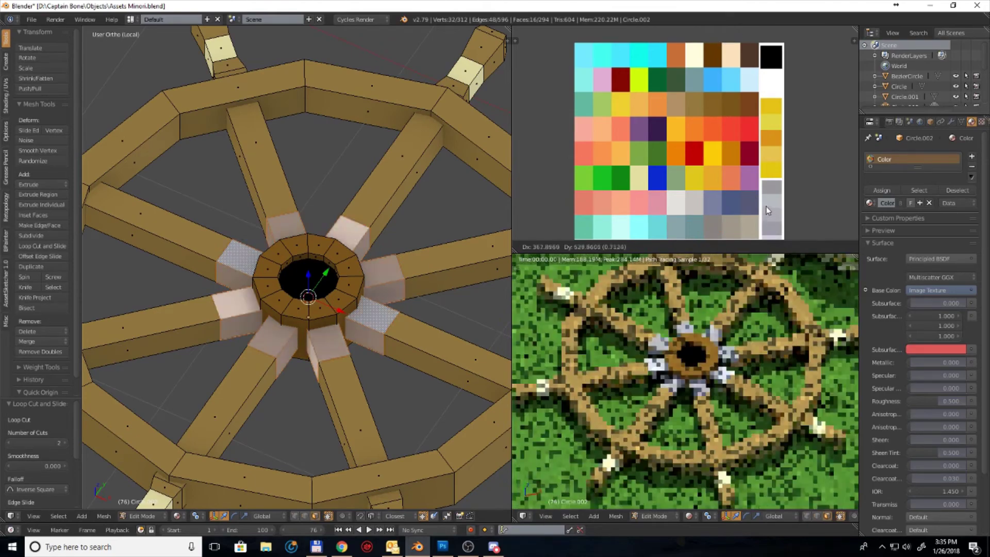
left_click(708, 31)
Step: Try extruding and enlarging the spoke bands, then undo it
mouse_move(361, 273)
middle_mouse_down()
mouse_move(380, 264)
mouse_move(329, 206)
middle_mouse_up()
scroll(329, 206, "up", 2)
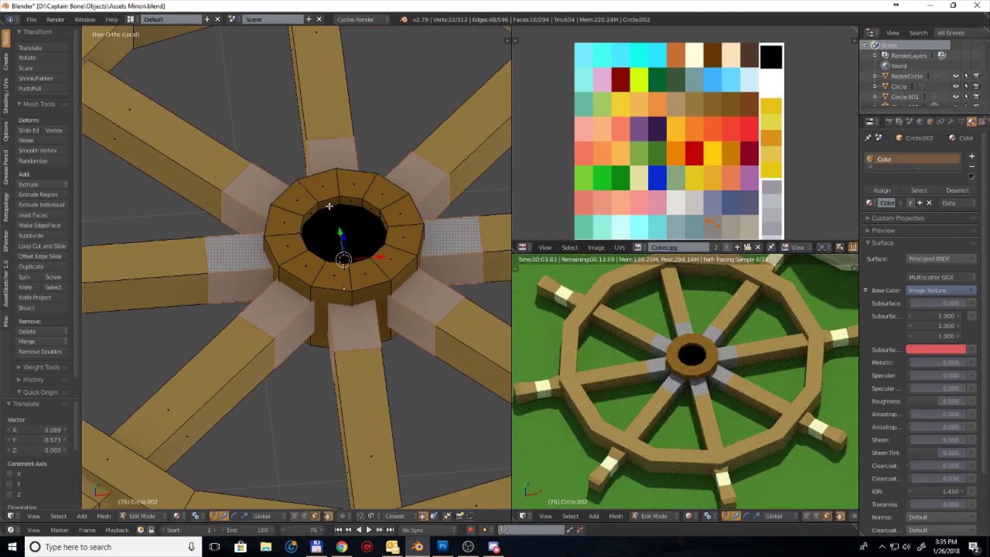
key("alt+e")
left_click(320, 272)
right_click(334, 268)
key("s")
left_click(405, 272)
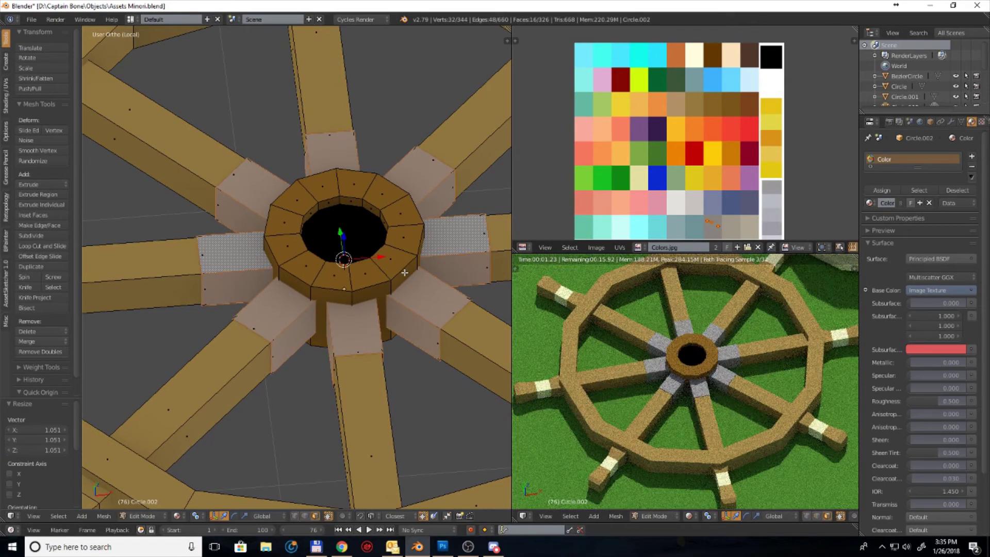
key("ctrl+z")
key("ctrl+z")
Step: Extrude the spoke bands along their normals again, then undo it
middle_click_drag(405, 273, 309, 196)
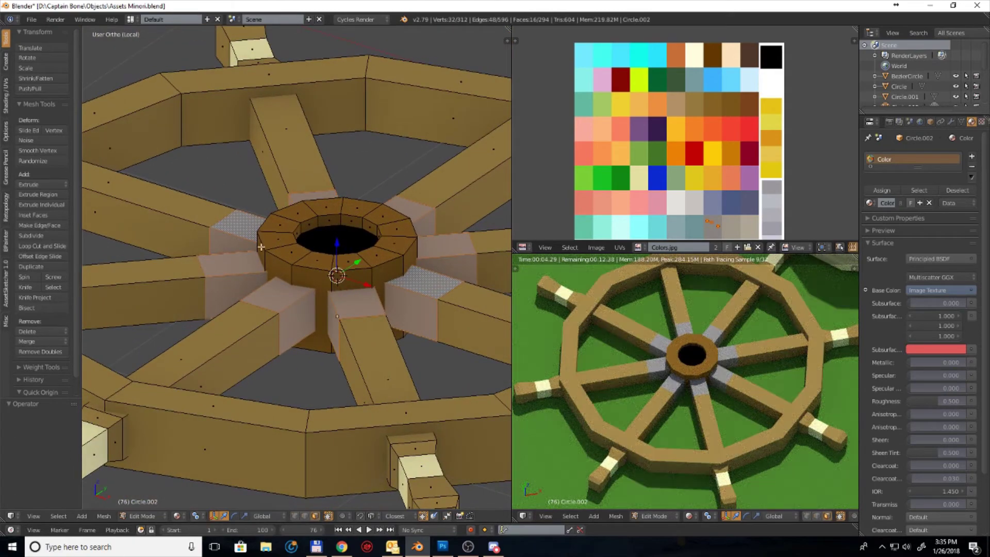
key("alt+e")
left_click(307, 264)
right_click(307, 265)
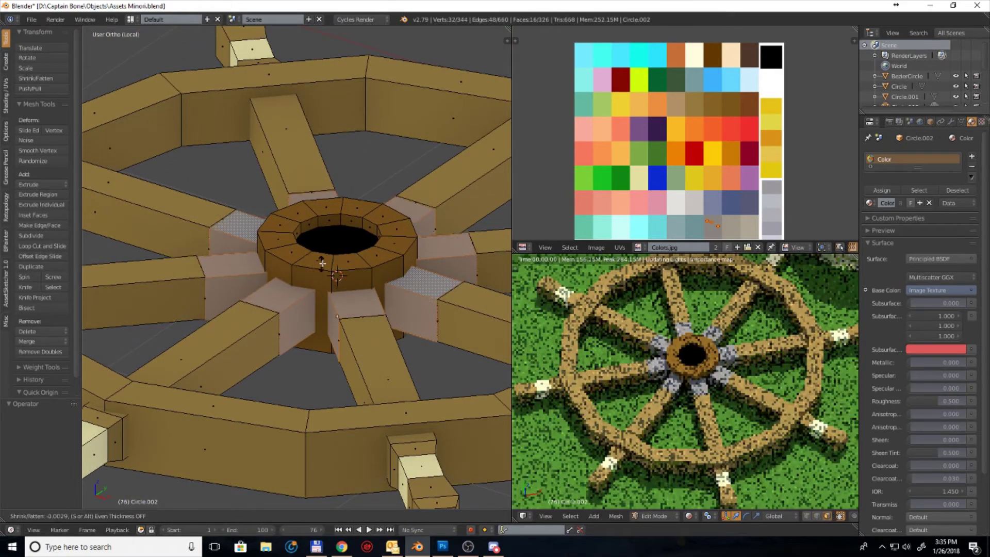
key("ctrl+z")
mouse_move(308, 264)
middle_mouse_down()
mouse_move(274, 285)
mouse_move(322, 317)
mouse_move(311, 242)
middle_mouse_up()
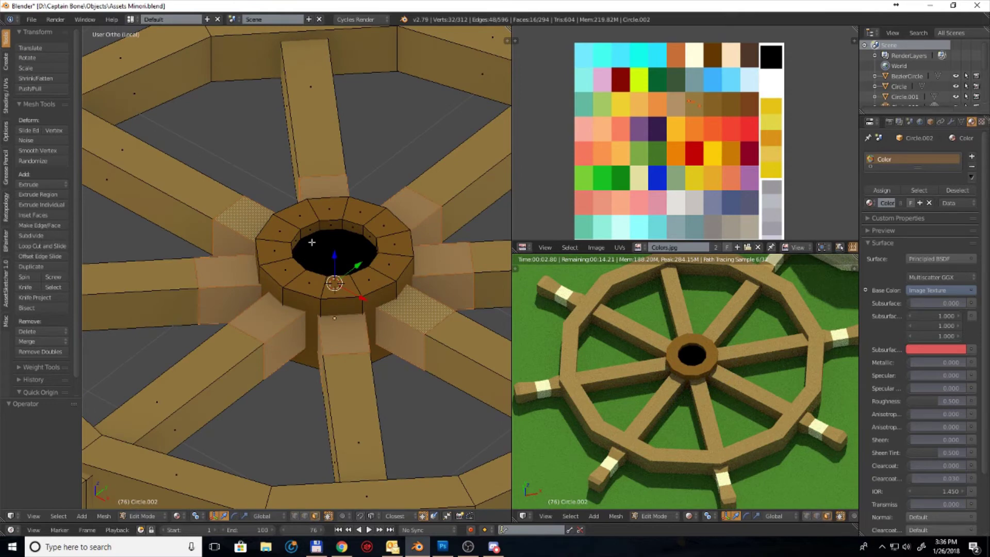
Step: Unwrap the spoke band faces and shrink their UVs onto a grey cell
key("u")
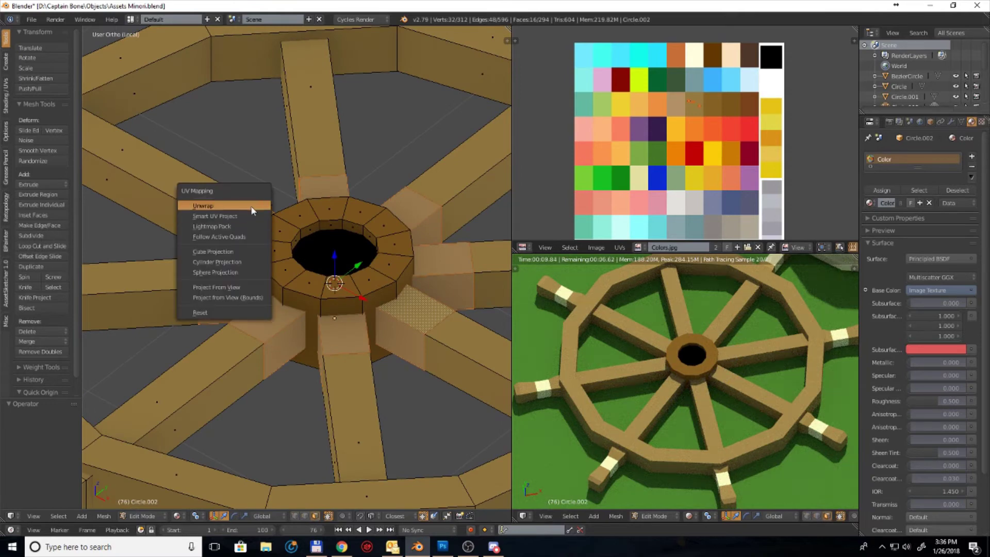
left_click(252, 210)
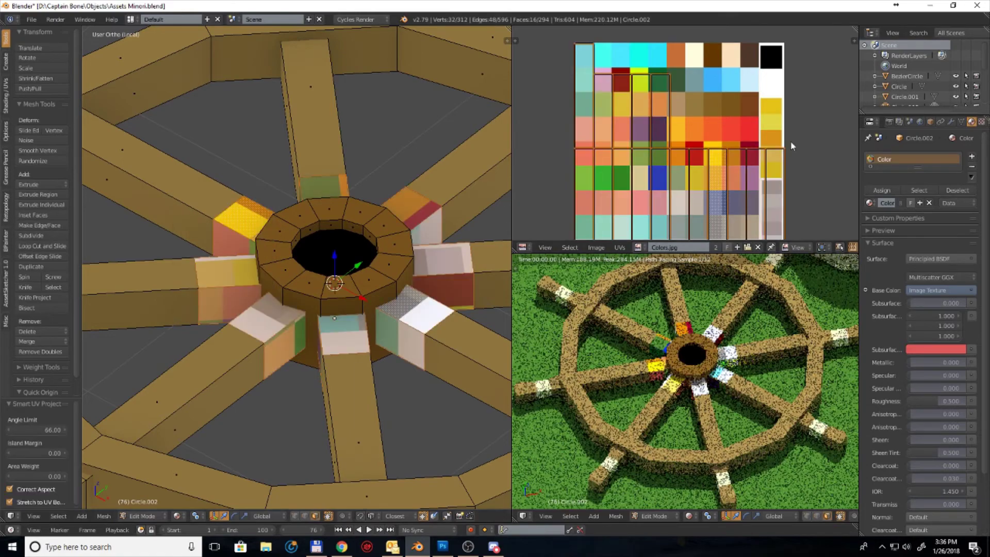
key("a")
key("s")
key("g")
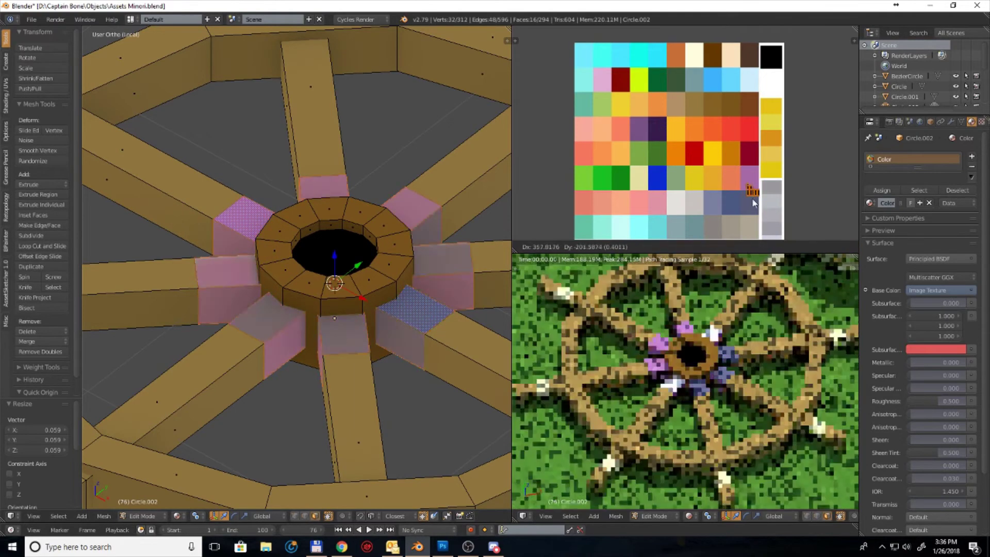
left_click(714, 233)
scroll(355, 251, "down", 4)
scroll(310, 268, "down", 1)
key("ctrl+r")
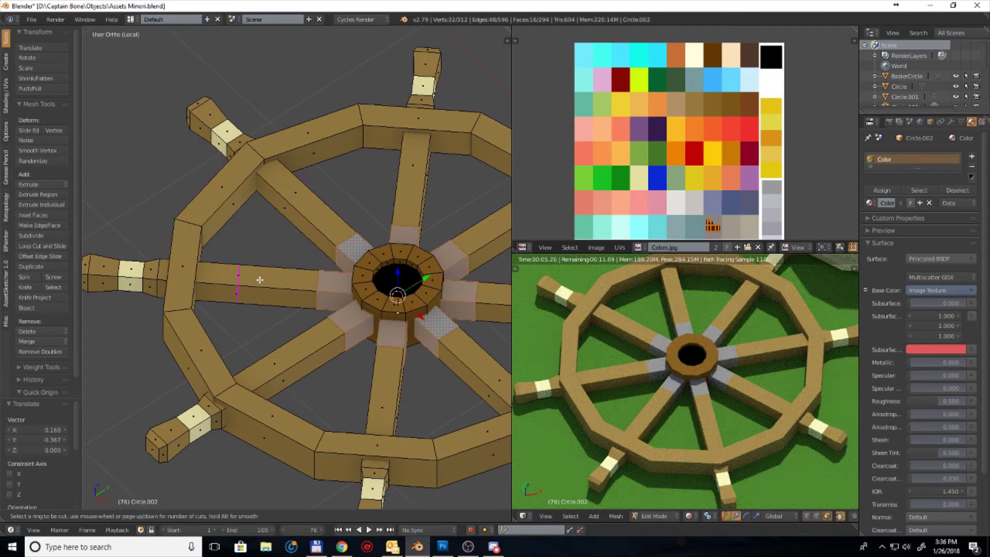
Step: Select the collar face loops where each handle meets the rim
key("Escape")
scroll(260, 280, "down", 1)
scroll(259, 280, "down", 1)
scroll(251, 298, "up", 3)
scroll(252, 298, "up", 2)
right_click(251, 298, "alt")
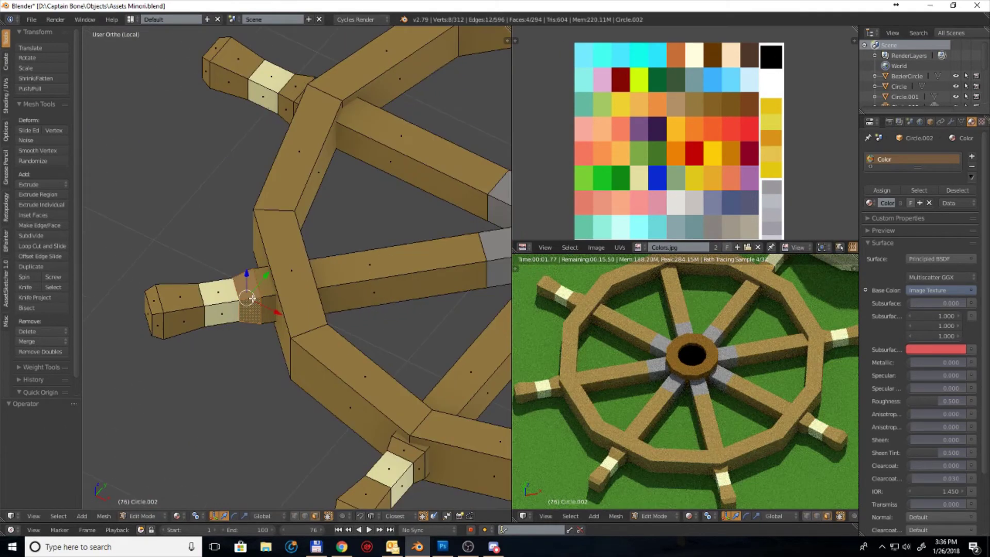
right_click(284, 107, "alt+shift")
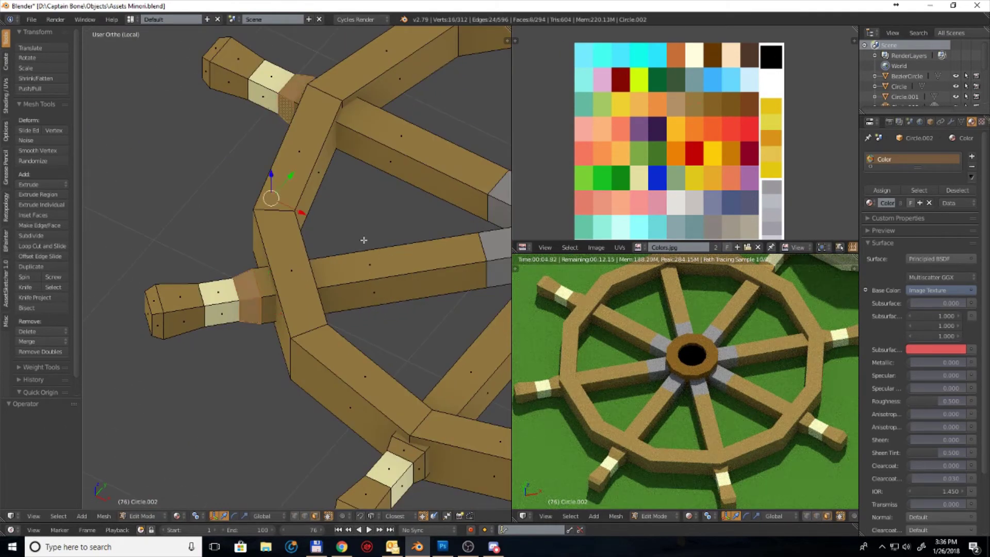
middle_click_drag(363, 240, 330, 154, "shift")
scroll(330, 154, "up", 2)
right_click(323, 456, "alt+shift")
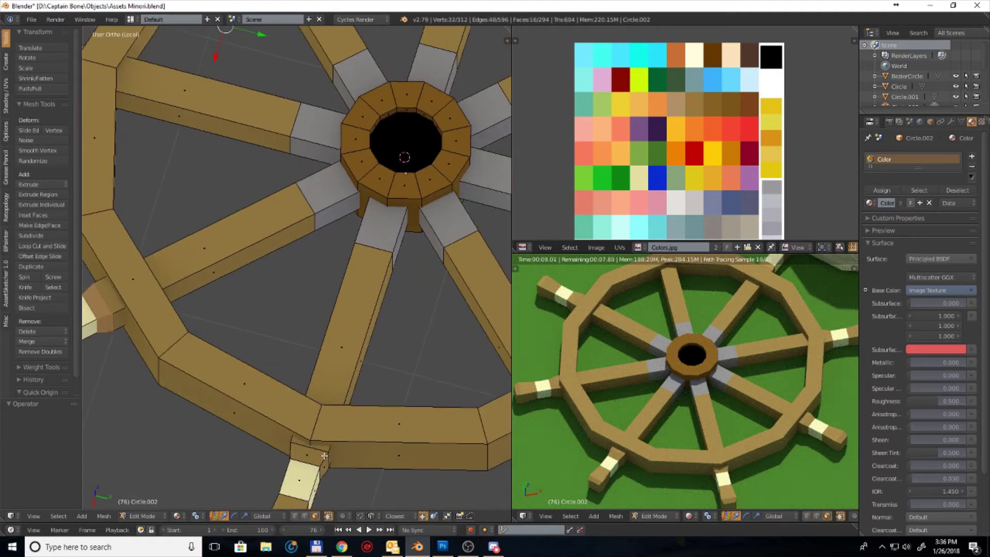
scroll(324, 455, "down", 2)
right_click(399, 425, "alt+shift")
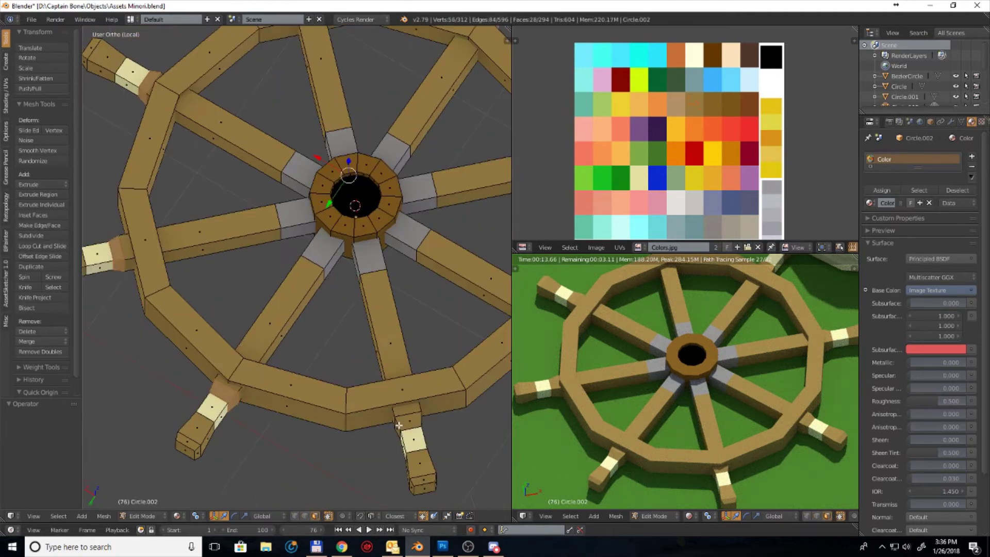
middle_click_drag(398, 425, 279, 258, "shift")
right_click(479, 252, "alt+shift")
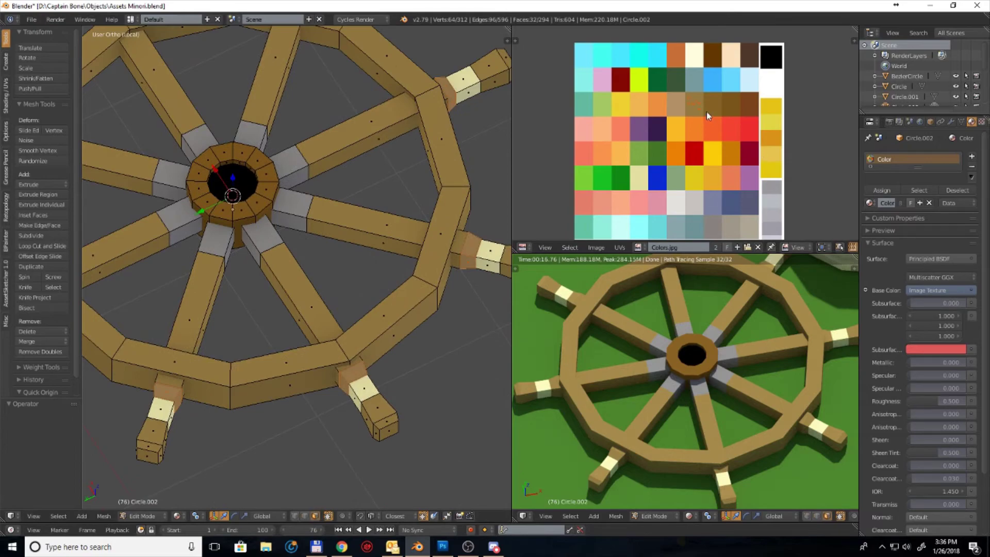
Step: Place the collar UVs on the blue-grey swatch at scale 0.8 and leave Edit Mode
key("g")
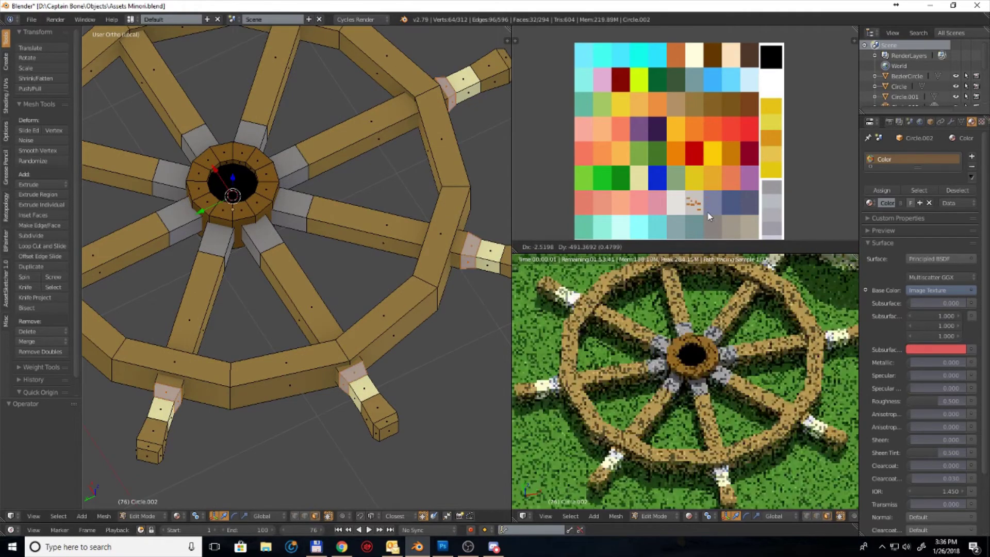
left_click(763, 218)
type("s.8")
key("Return")
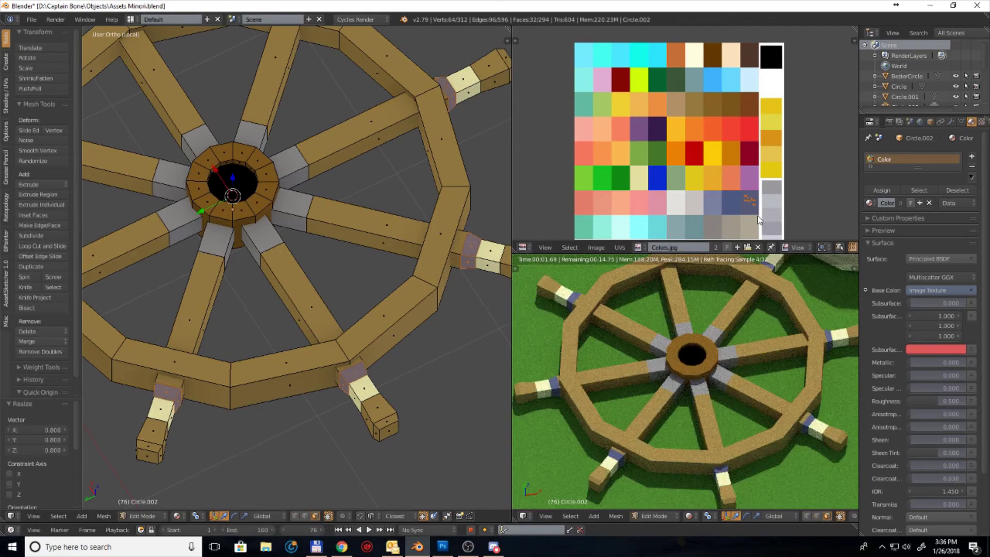
key("g")
key("Escape")
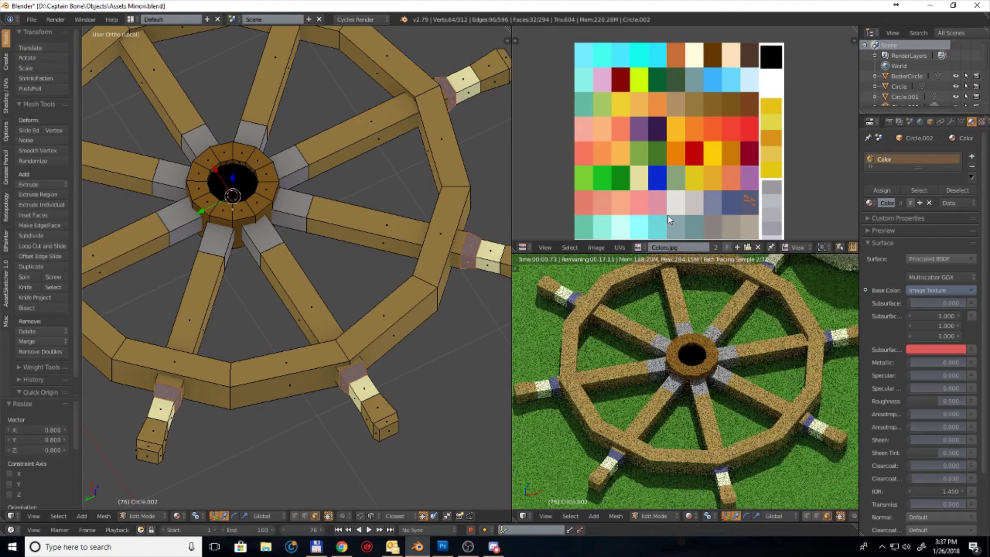
key("Tab")
scroll(336, 274, "down", 3)
scroll(335, 273, "down", 3)
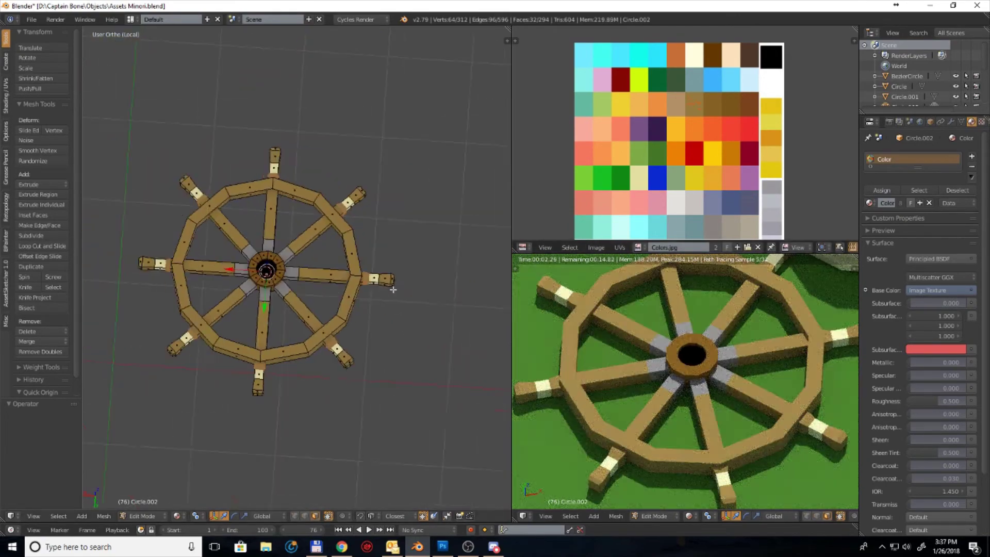
Step: Exit local view, select and frame the crossed plank sign, and enter Edit Mode
scroll(677, 355, "down", 3)
mouse_move(677, 355)
middle_mouse_down()
mouse_move(716, 448)
mouse_move(686, 392)
mouse_move(643, 450)
middle_mouse_up()
key("KP_Divide")
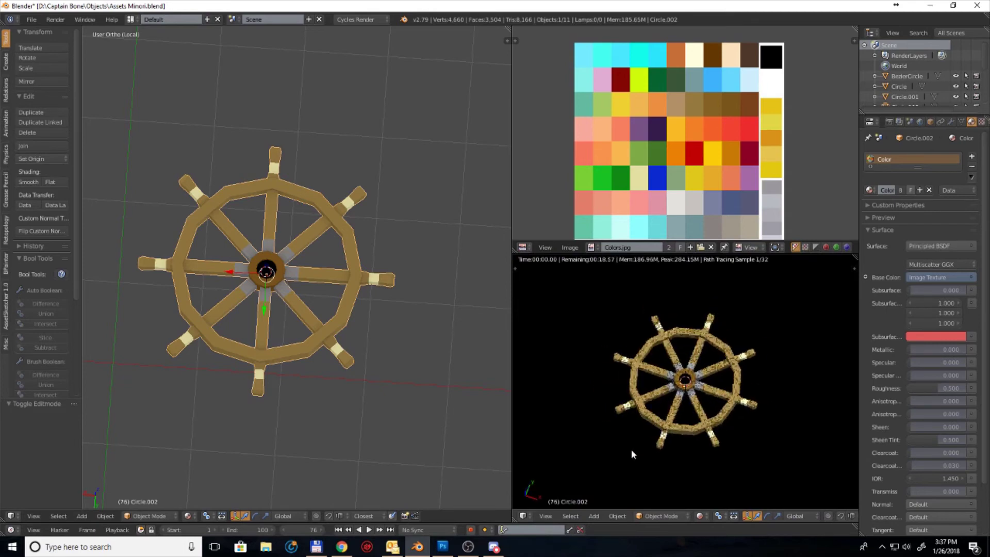
key("KP_Divide")
key("KP_Divide")
scroll(402, 346, "down", 3)
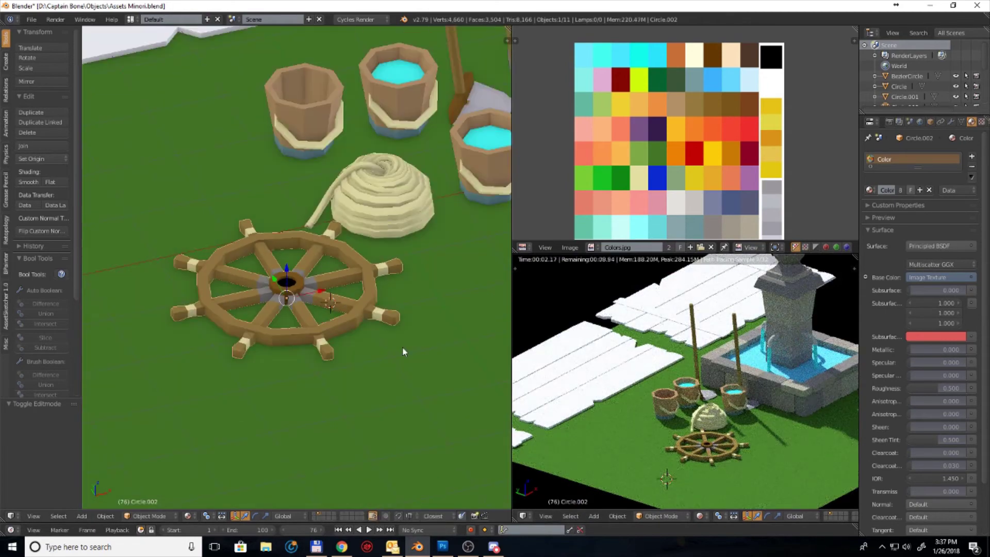
right_click(257, 226)
middle_click_drag(257, 226, 314, 340)
key("KP_Decimal")
scroll(325, 348, "down", 3)
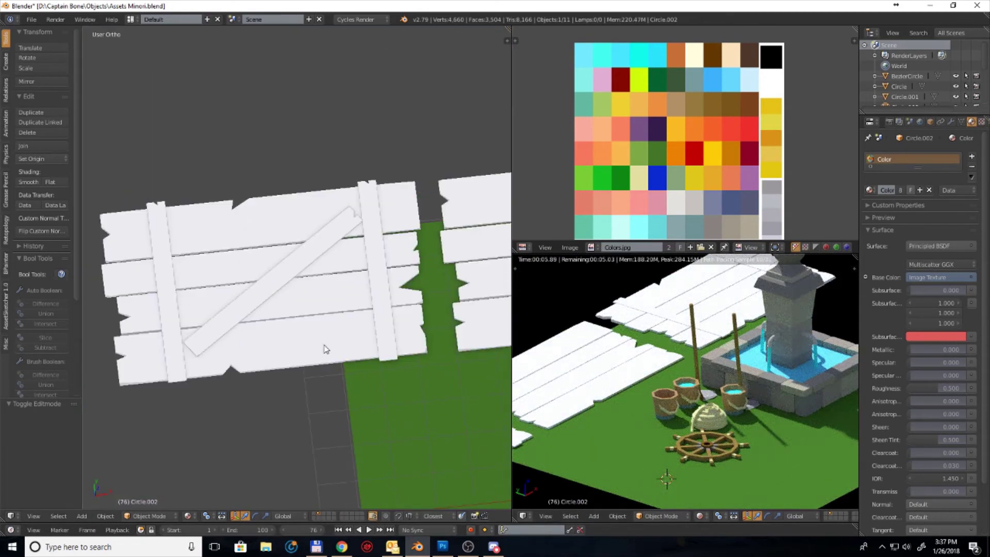
key("Tab")
Step: Unwrap the plank sign onto a brown palette cell and assign the Color material
key("u")
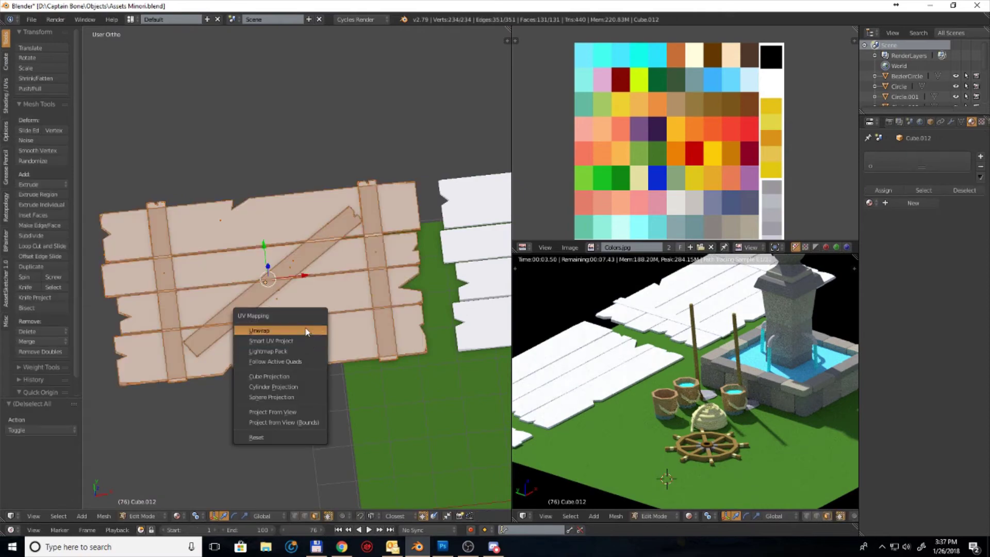
left_click(308, 339)
key("u")
left_click(286, 241)
key("s")
left_click(681, 160)
key("g")
left_click(715, 115)
key("s")
left_click(762, 117)
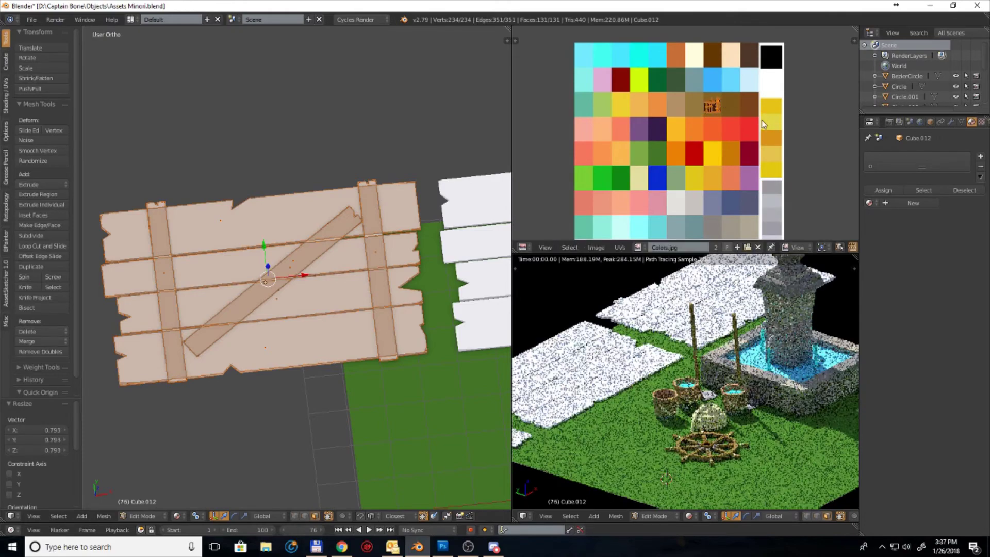
left_click(869, 203)
left_click(833, 222)
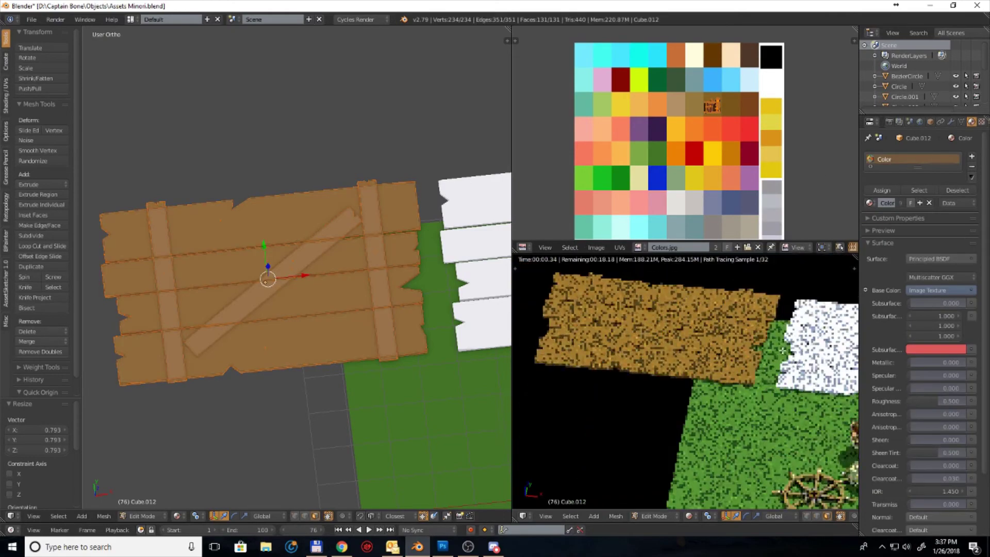
Step: Move the crossbars' UVs onto a dark brown cell
key("a")
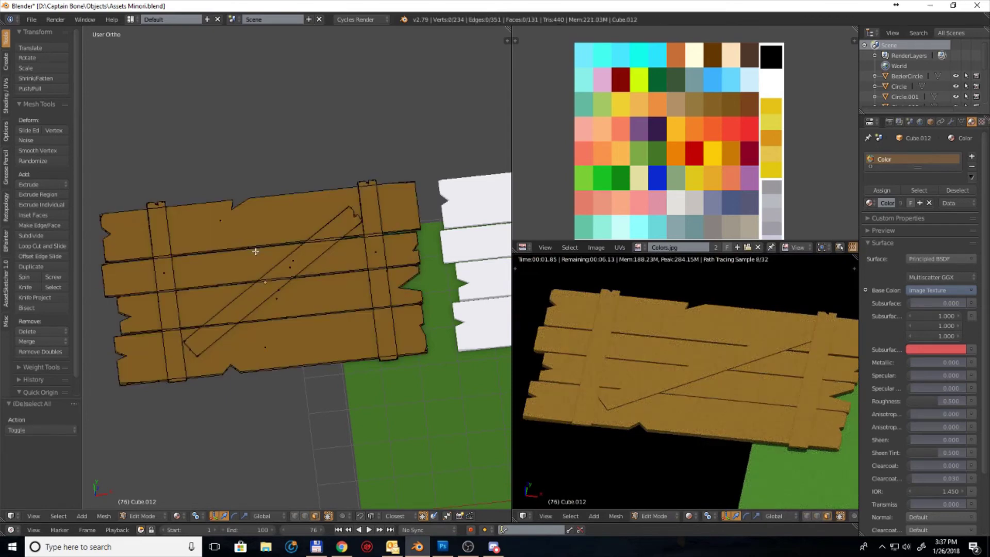
key("l")
key("g")
left_click(765, 113)
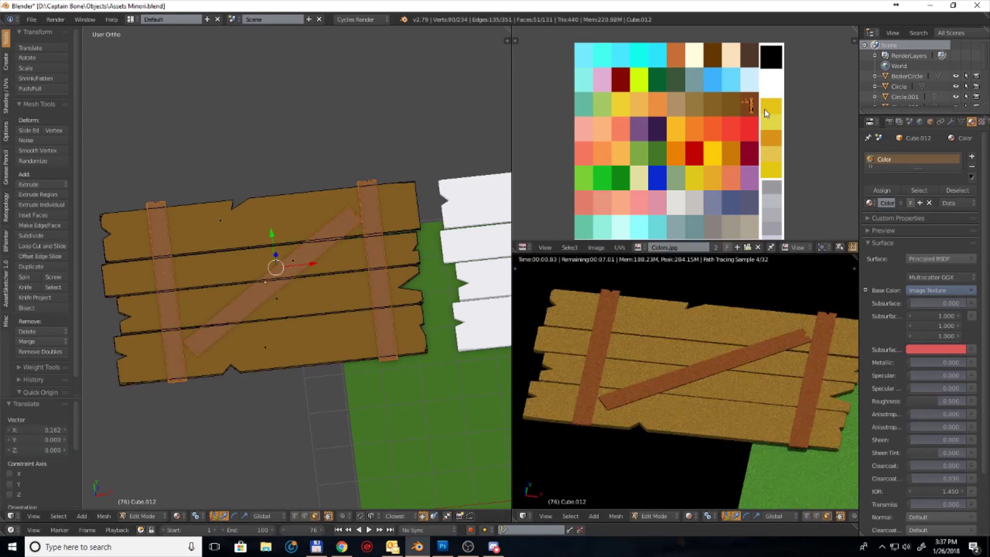
Step: Move the second board's UVs onto a lighter tan cell
key("a")
key("l")
key("g")
left_click(704, 104)
Step: Move the bottom board's UVs vertically onto a lighter palette cell
key("a")
key("l")
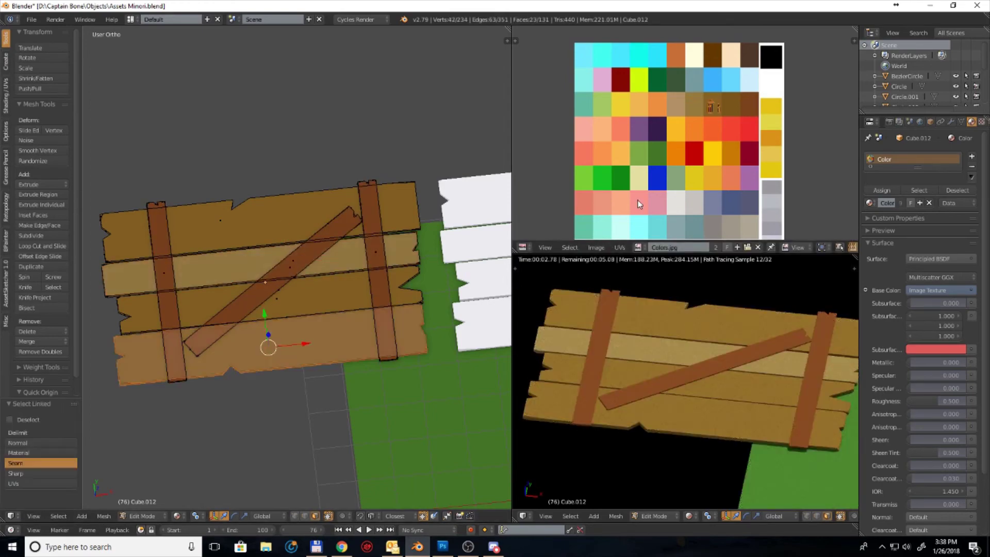
key("g")
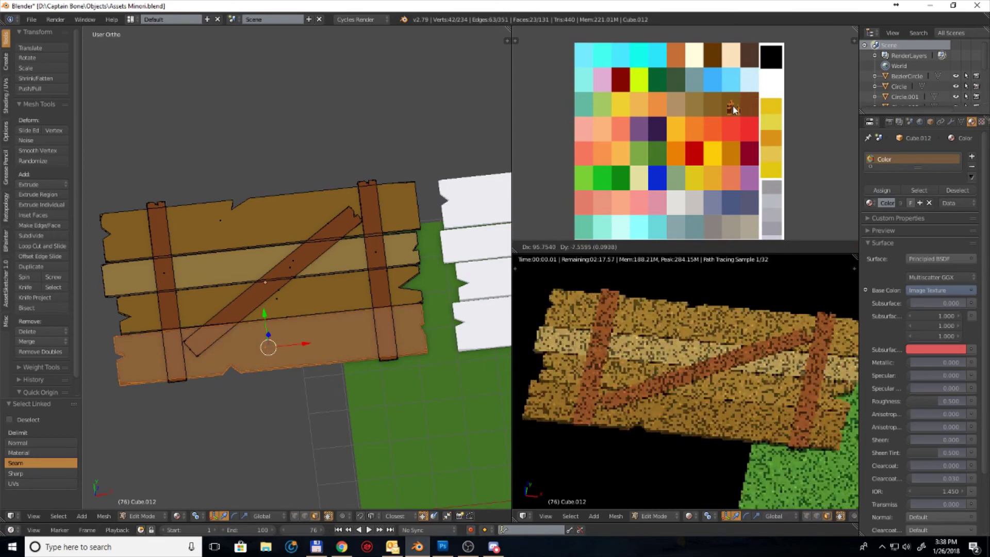
key("y")
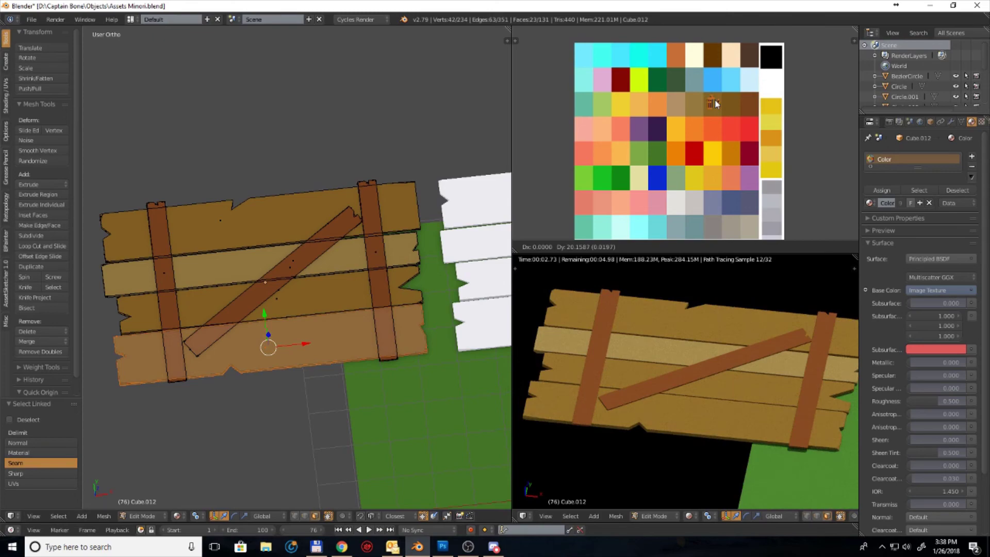
left_click(715, 104)
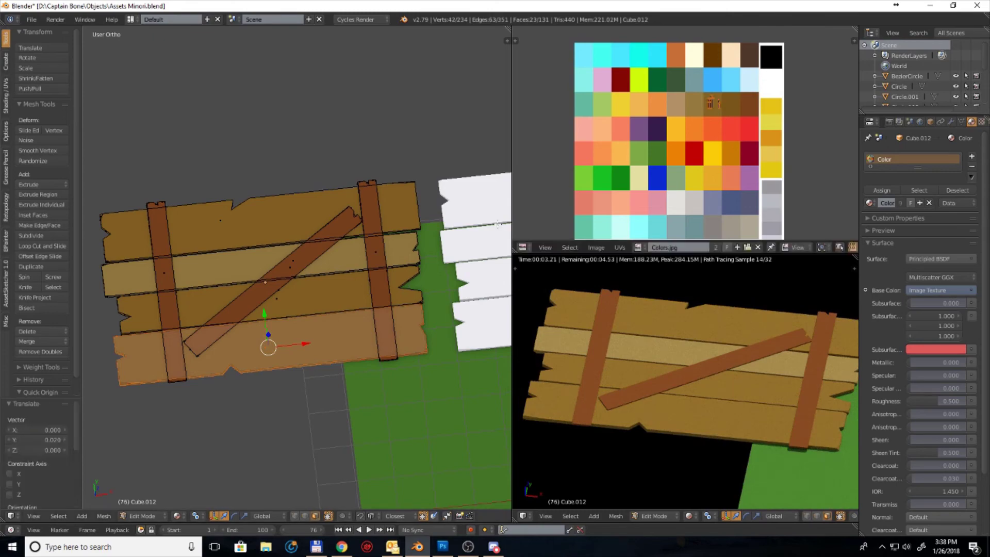
key("g")
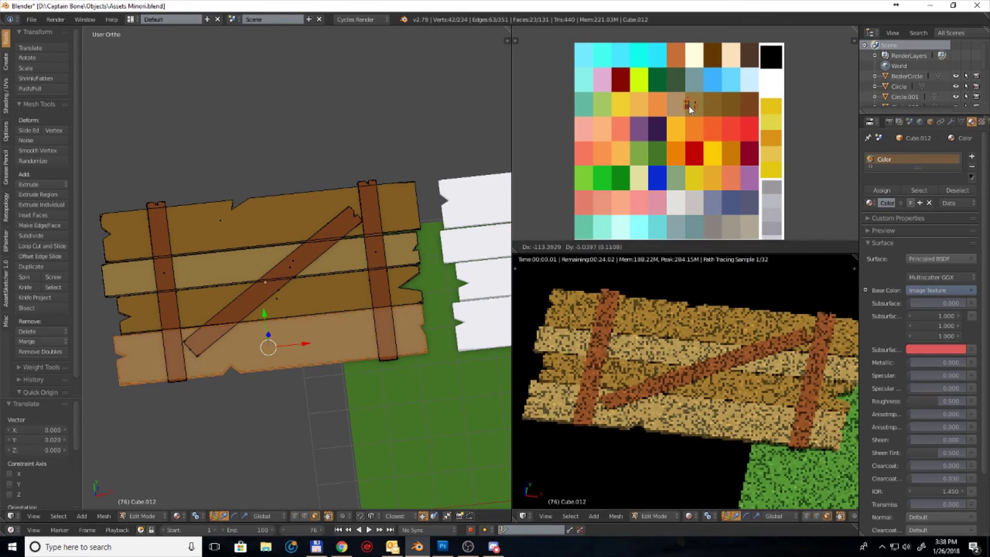
left_click(692, 106)
scroll(326, 376, "down", 3)
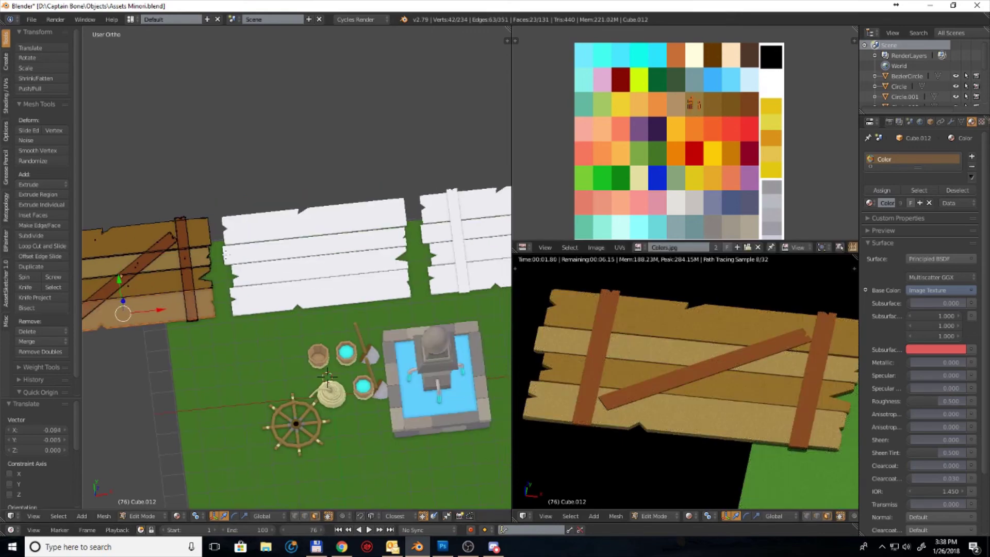
Step: Smart UV unwrap the white plank sign and shrink its UVs onto an orange palette cell
key("Tab")
right_click(338, 295)
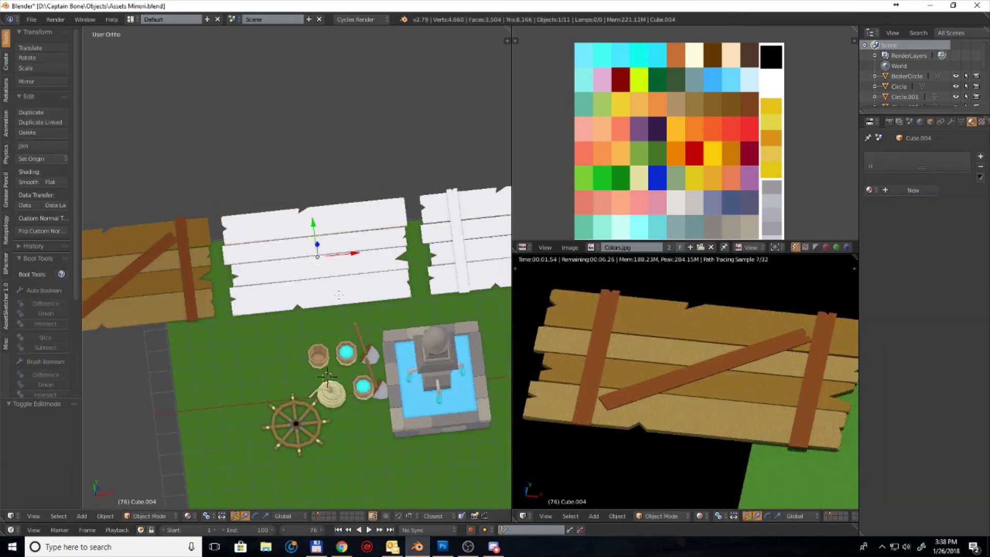
key("Tab")
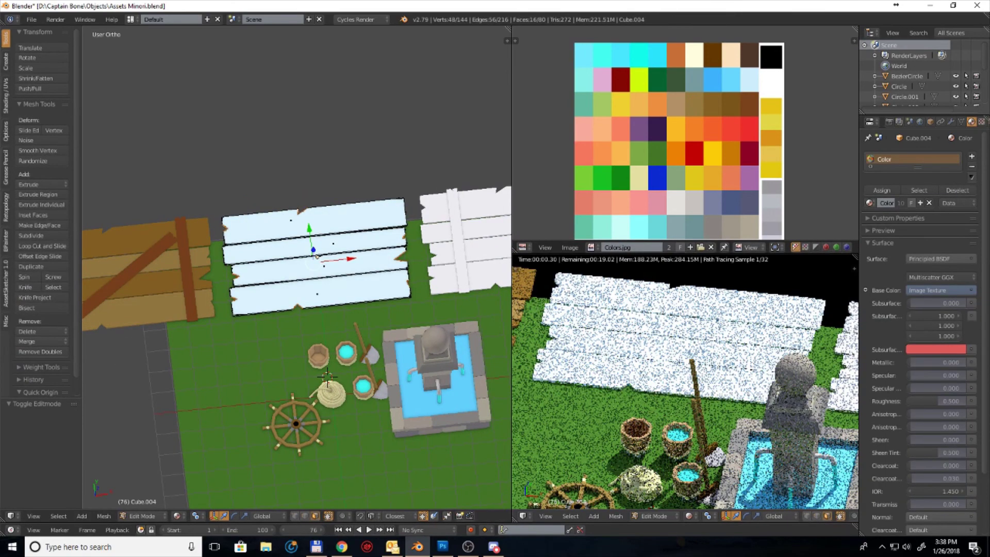
key("a")
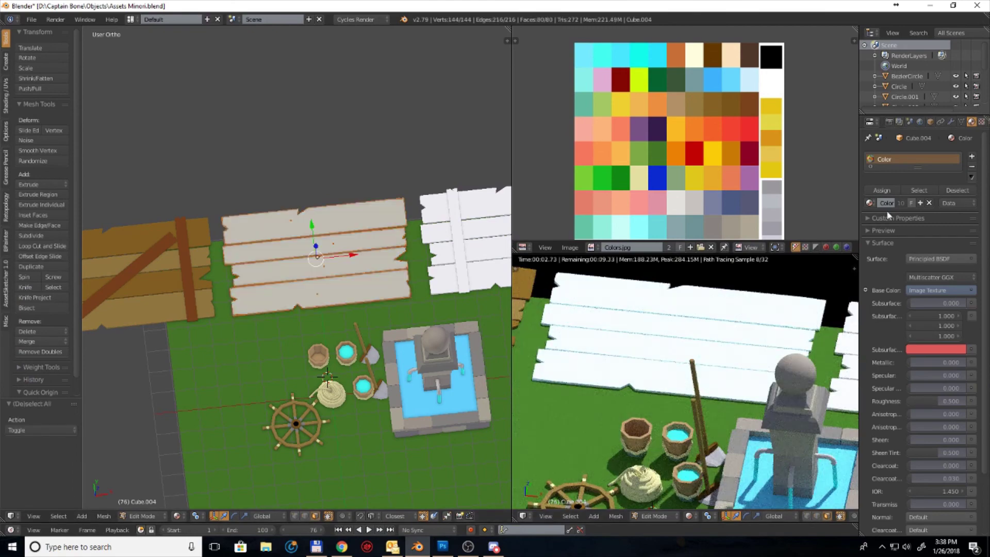
key("u")
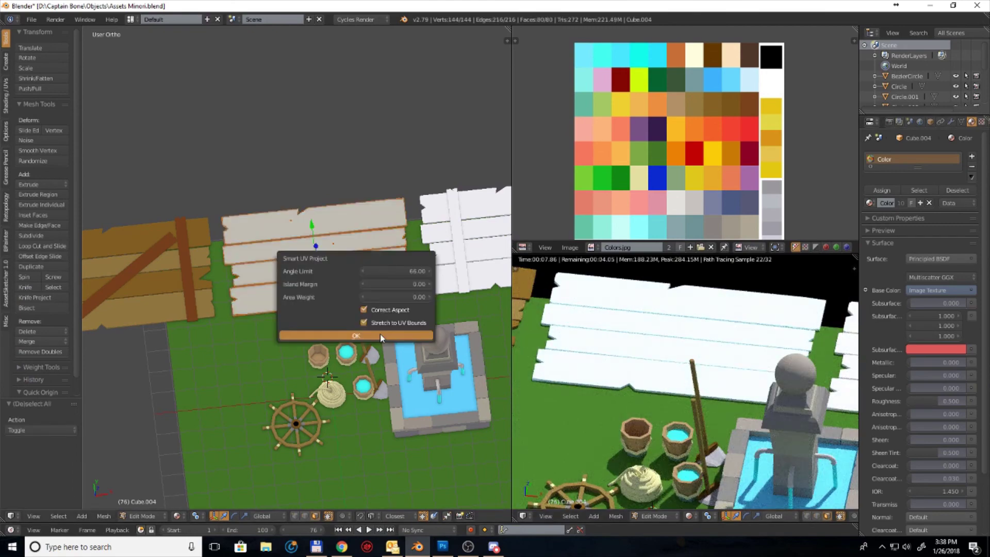
left_click(379, 333)
key("s")
left_click(689, 158)
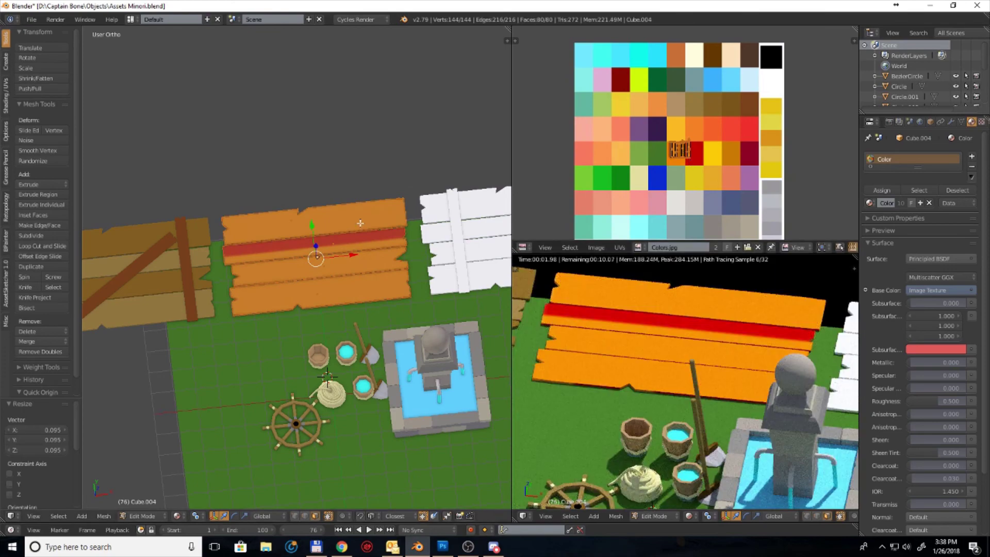
Step: Move and shrink the top board's UVs onto a brown palette cell
key("a")
key("l")
key("g")
left_click(721, 116)
key("s")
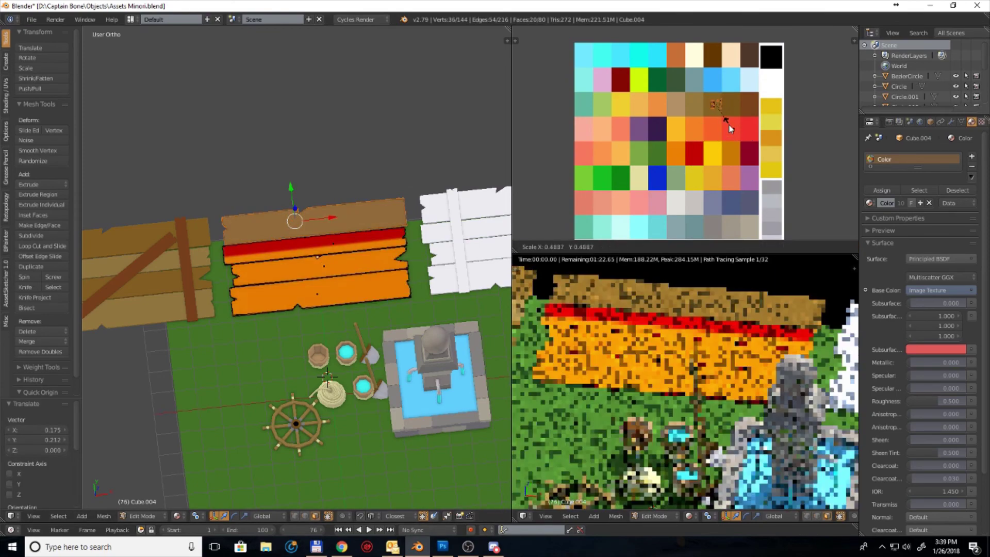
left_click(728, 121)
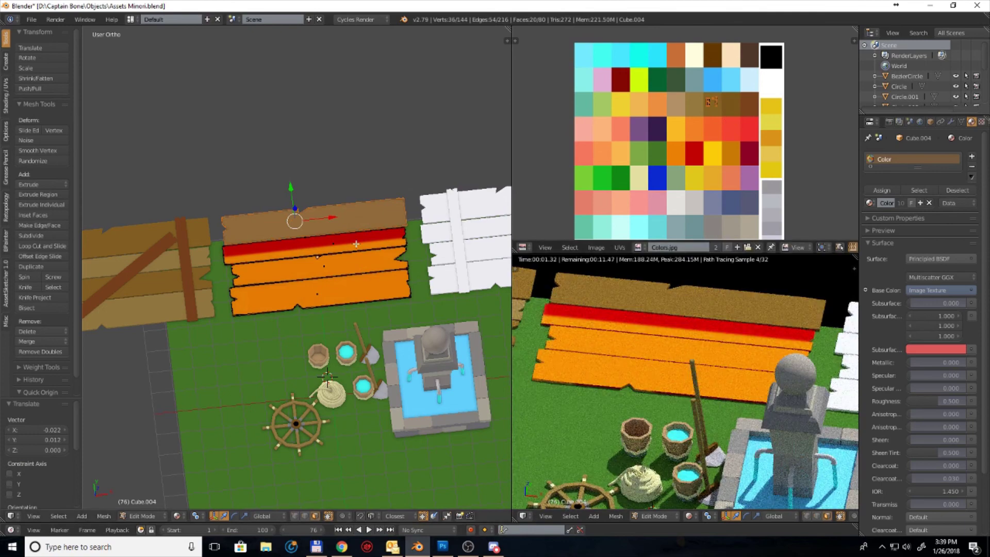
Step: Move the second board's UVs onto brown as well and select the next board
key("a")
key("l")
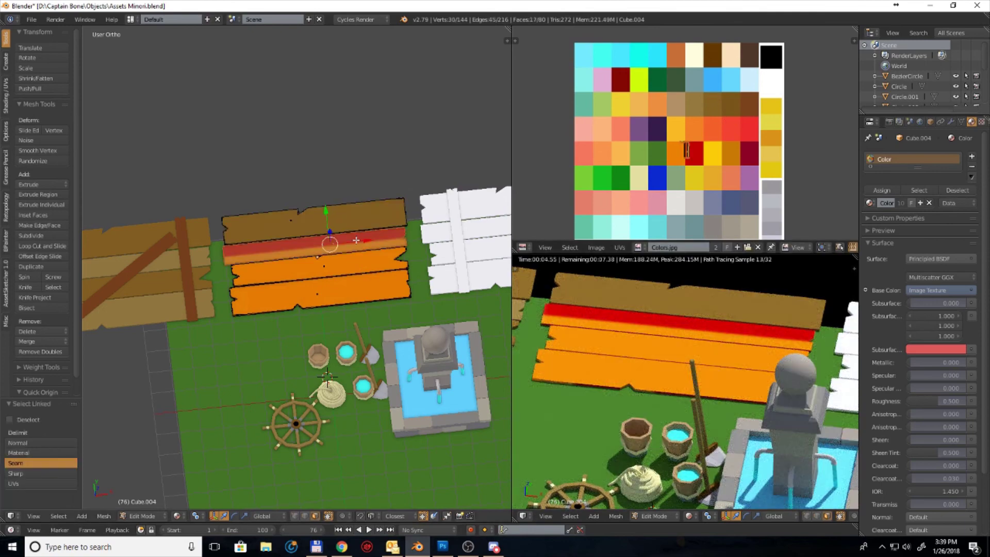
key("g")
left_click(735, 120)
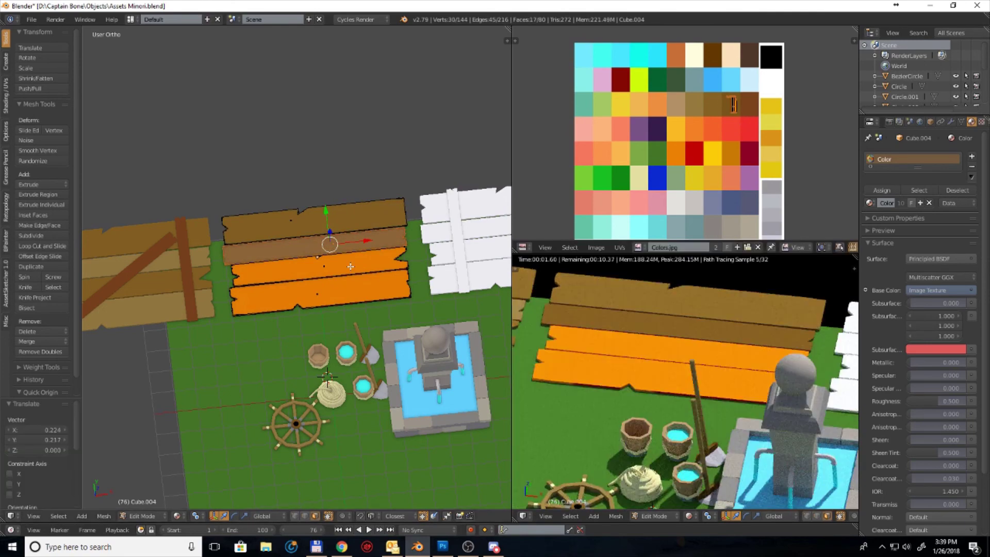
key("l")
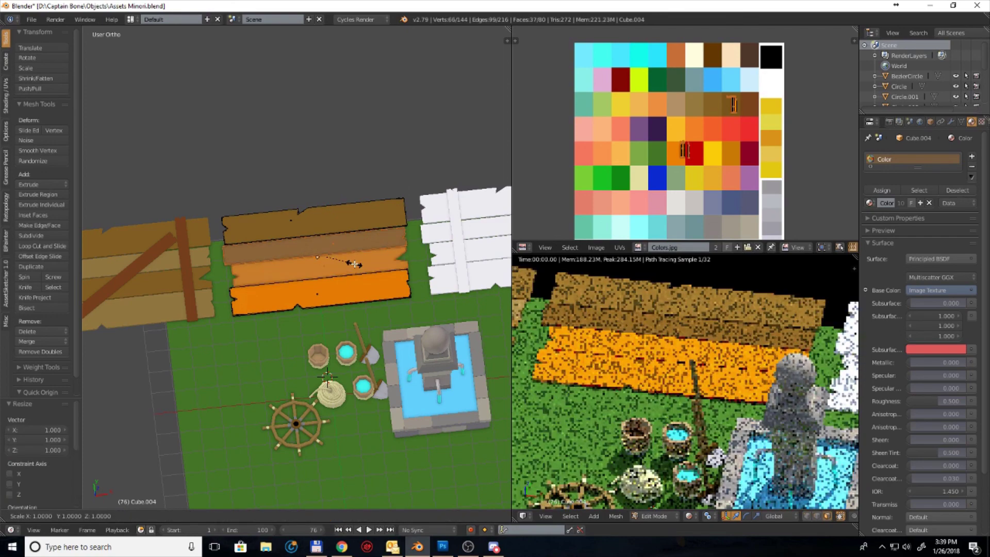